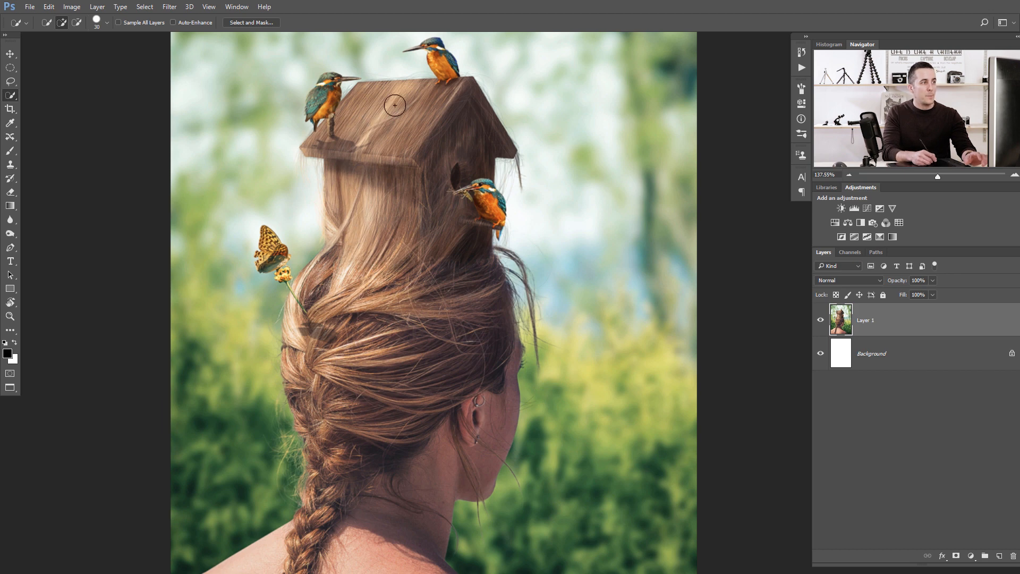
Switch to the portrait of the dark-haired woman and zoom in on the hair against the background.
mouse_move(430, 198)
left_mouse_down()
mouse_move(406, 192)
mouse_move(426, 198)
left_mouse_up()
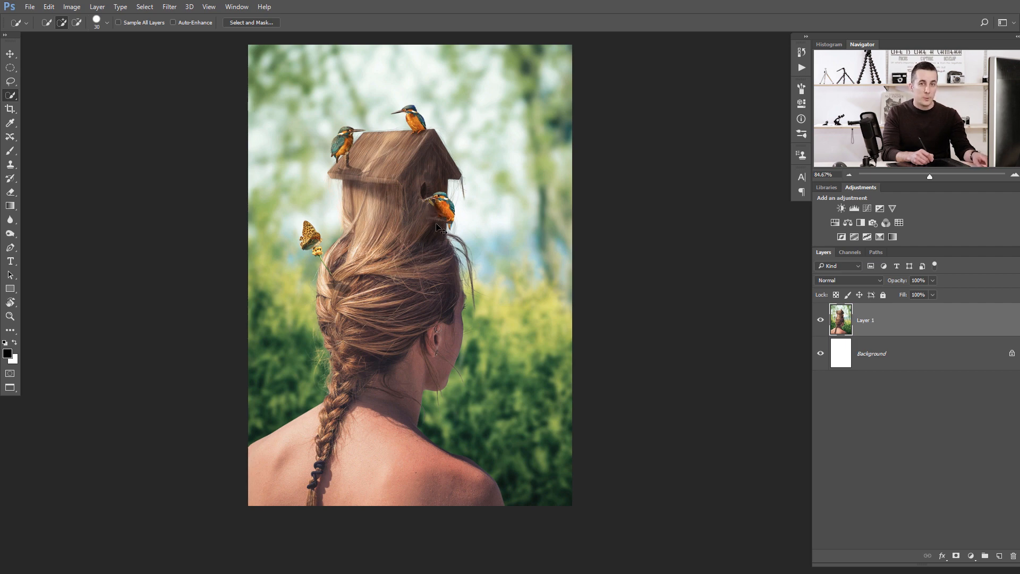
key("ctrl+Tab")
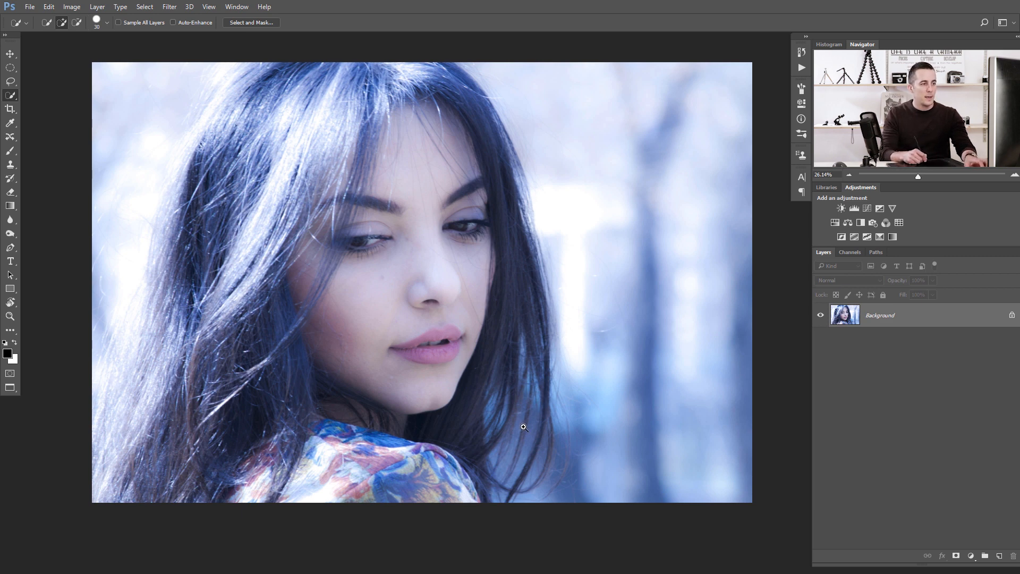
mouse_move(523, 426)
left_mouse_down()
mouse_move(560, 433)
mouse_move(499, 388)
left_mouse_up()
left_click_drag(499, 350, 512, 328)
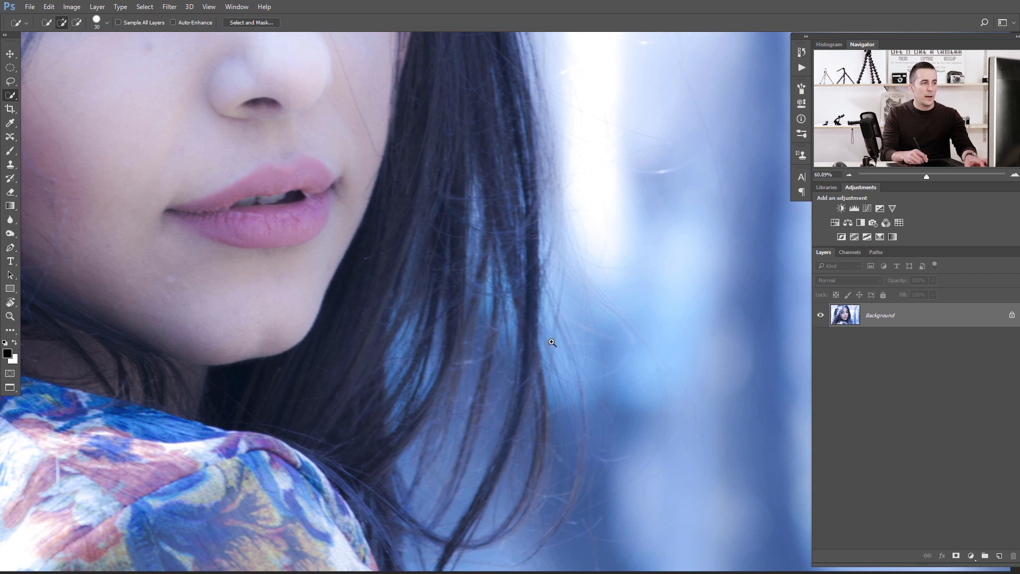
left_click_drag(552, 343, 509, 347)
Compare the Red, Green and Blue channels to judge hair contrast against the background, then return to the composite and layers.
left_click(850, 252)
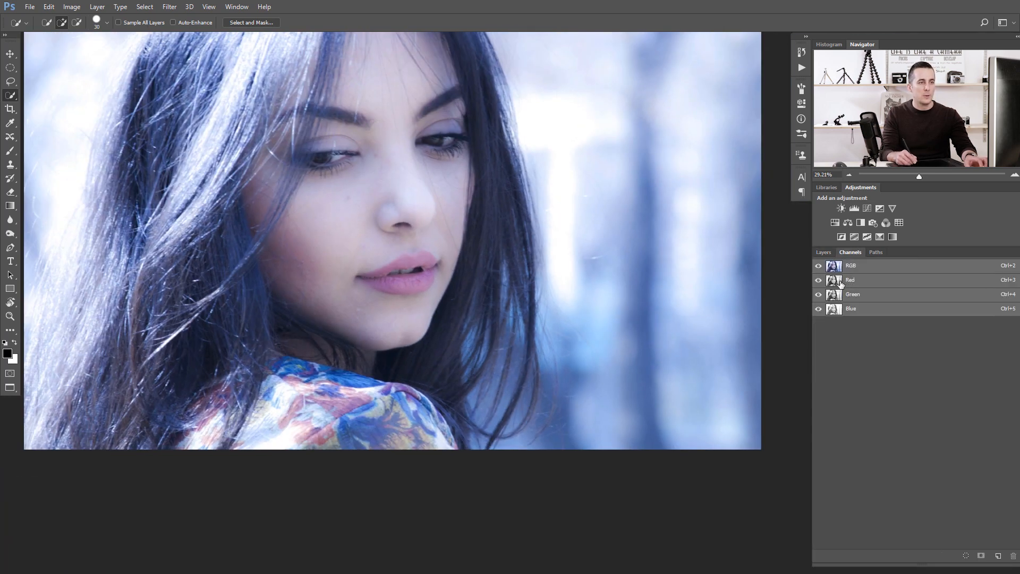
left_click(849, 281)
left_click_drag(523, 333, 575, 342)
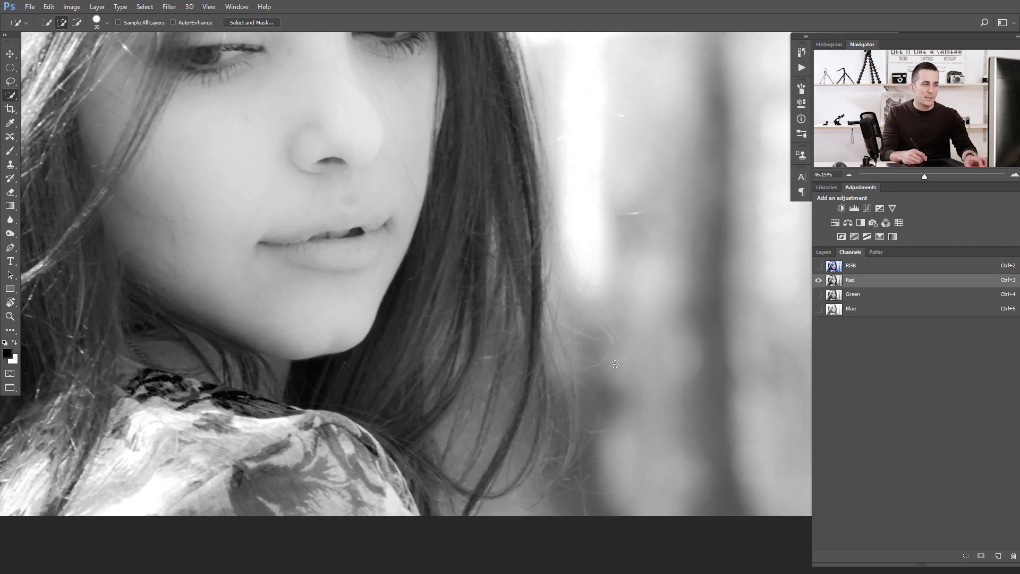
left_click(836, 296)
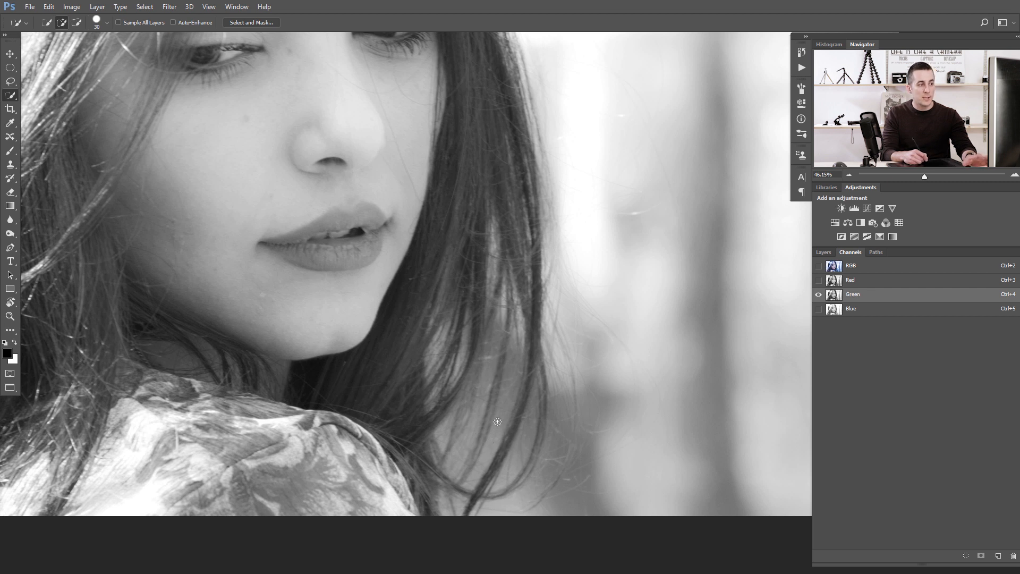
left_click_drag(510, 399, 521, 363)
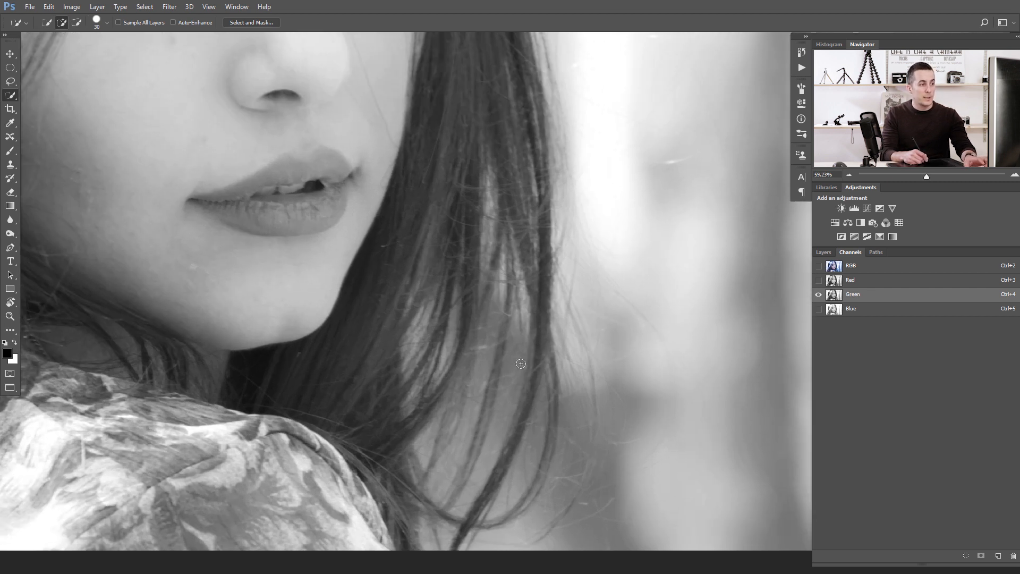
left_click(836, 308)
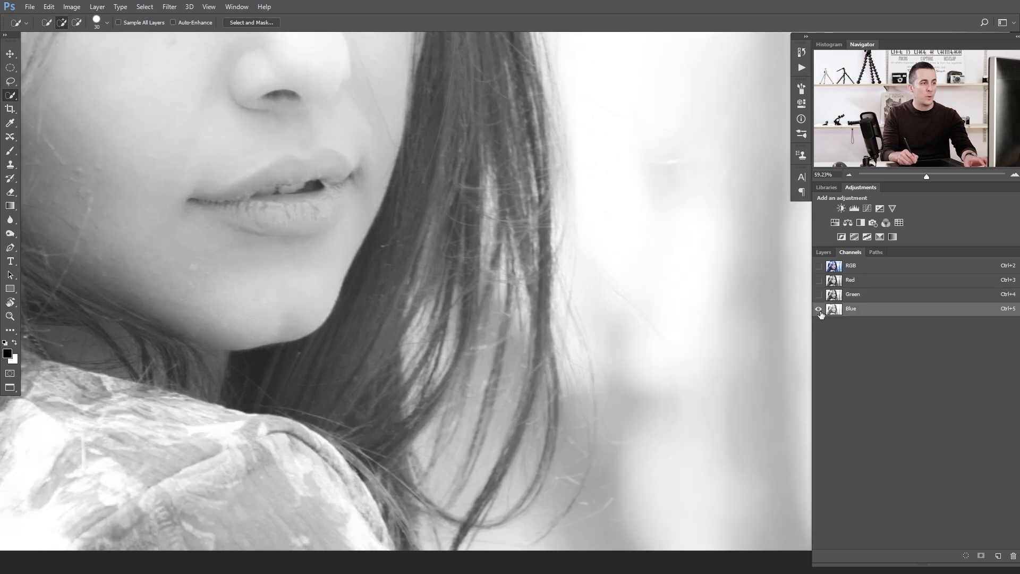
left_click(839, 298)
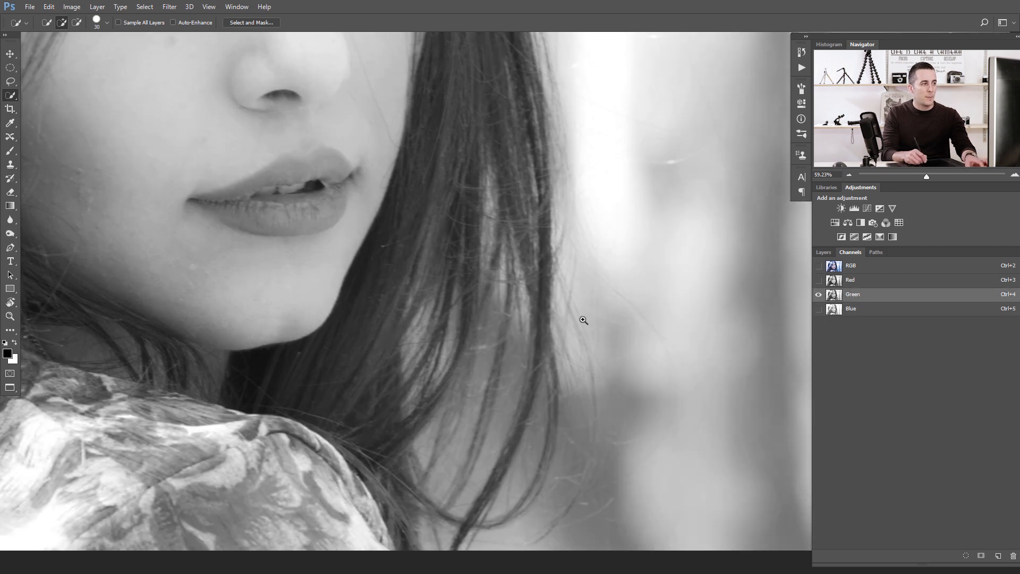
left_click_drag(584, 321, 409, 296)
left_click_drag(302, 268, 275, 321)
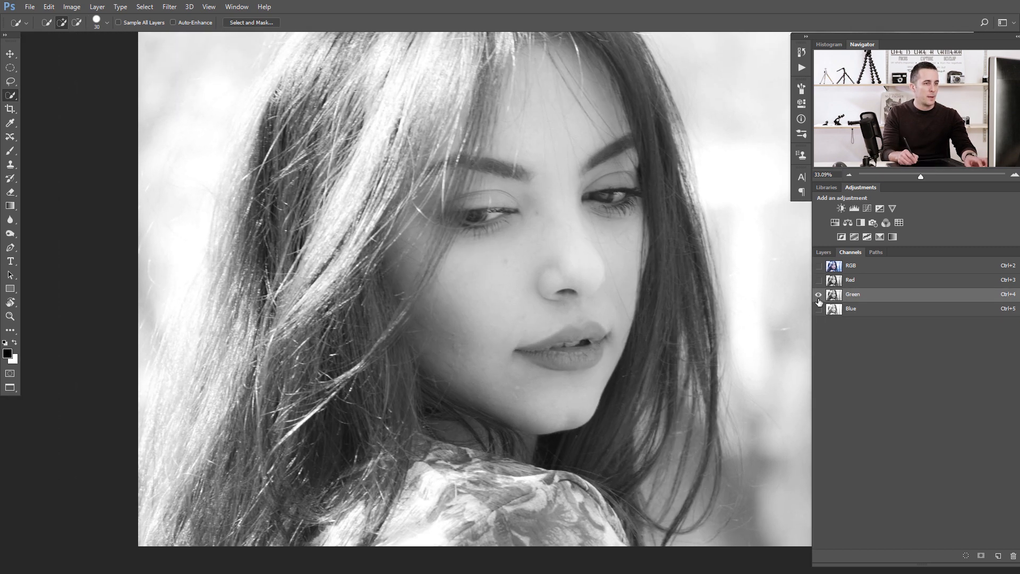
left_click(840, 309)
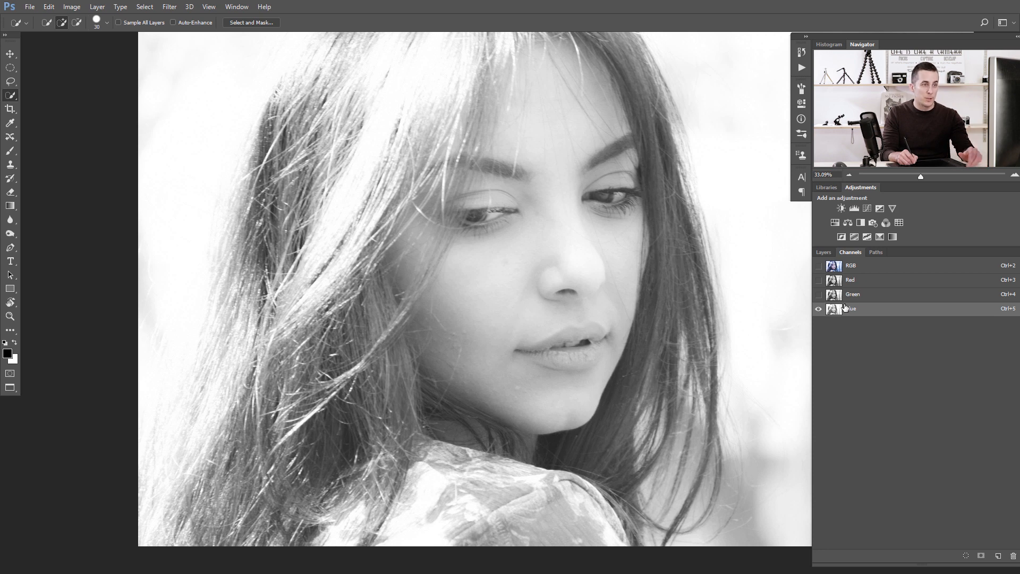
left_click(838, 296)
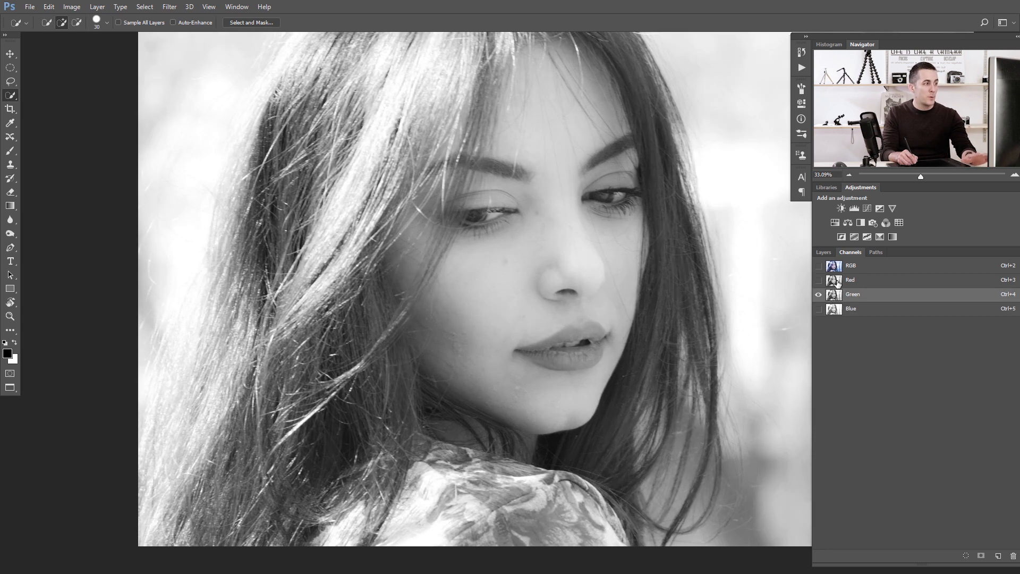
left_click(838, 283)
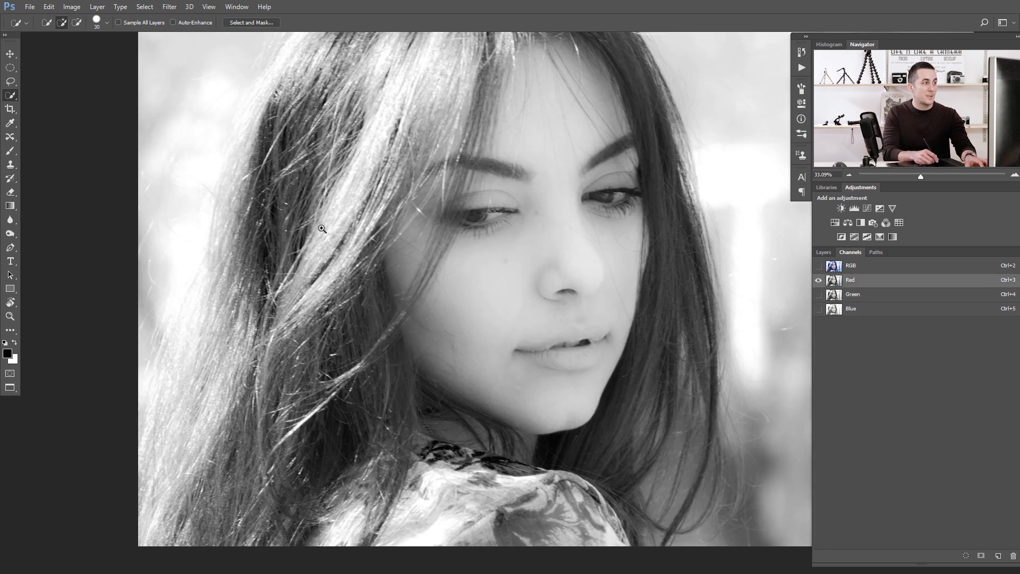
left_click_drag(322, 228, 292, 229)
left_click_drag(375, 234, 346, 239)
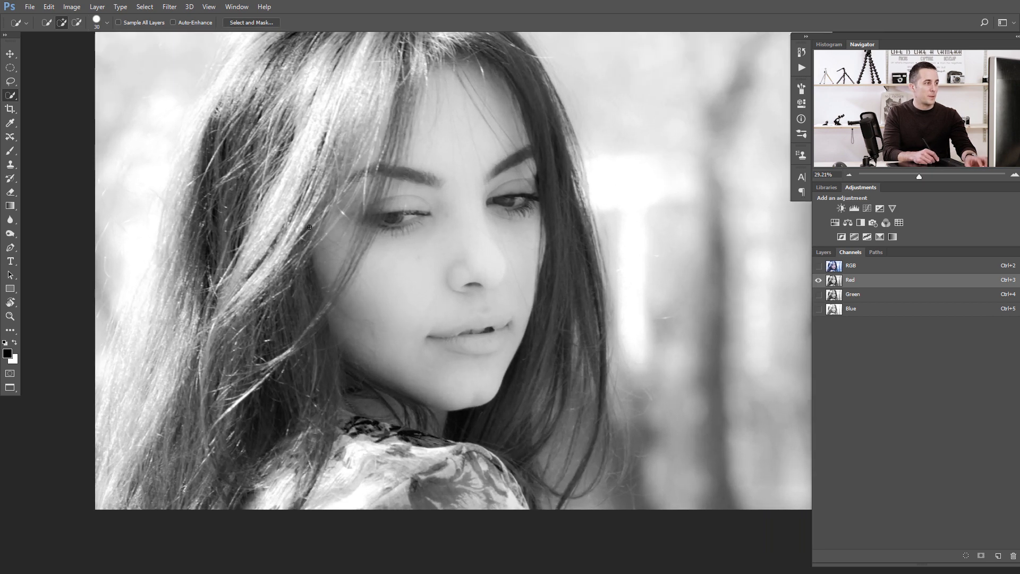
scroll(309, 227, "up", 2)
left_click(837, 268)
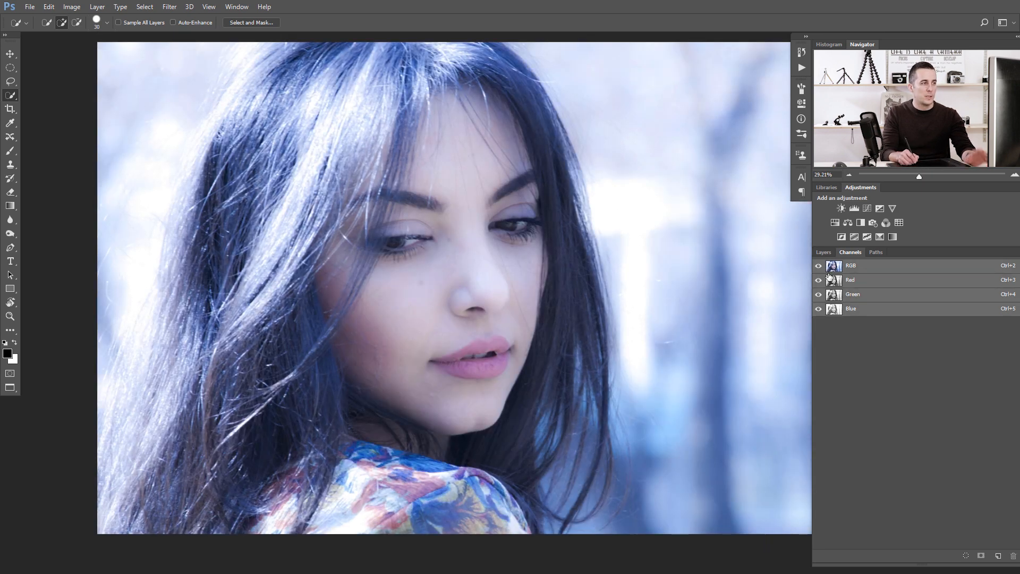
left_click(824, 251)
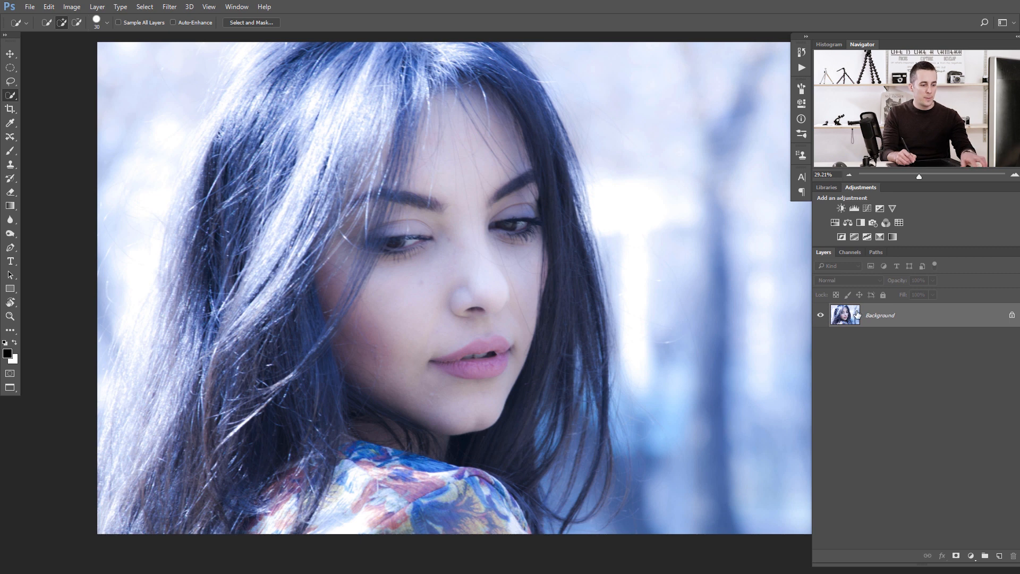
Duplicate the background layer and darken the copy with a steep Curves adjustment, point at input 186, output 85.
key("ctrl+j")
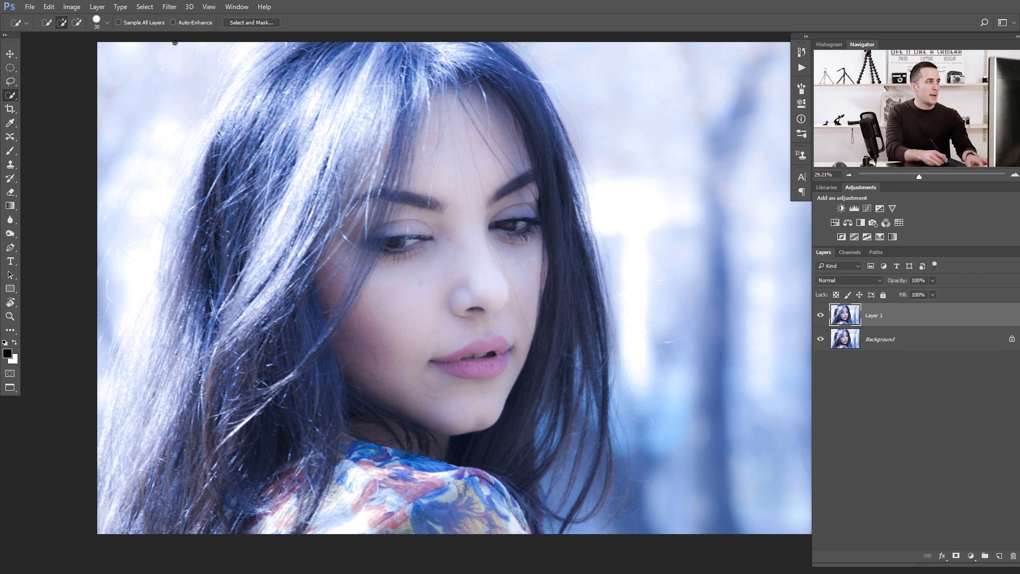
left_click(72, 6)
mouse_move(107, 34)
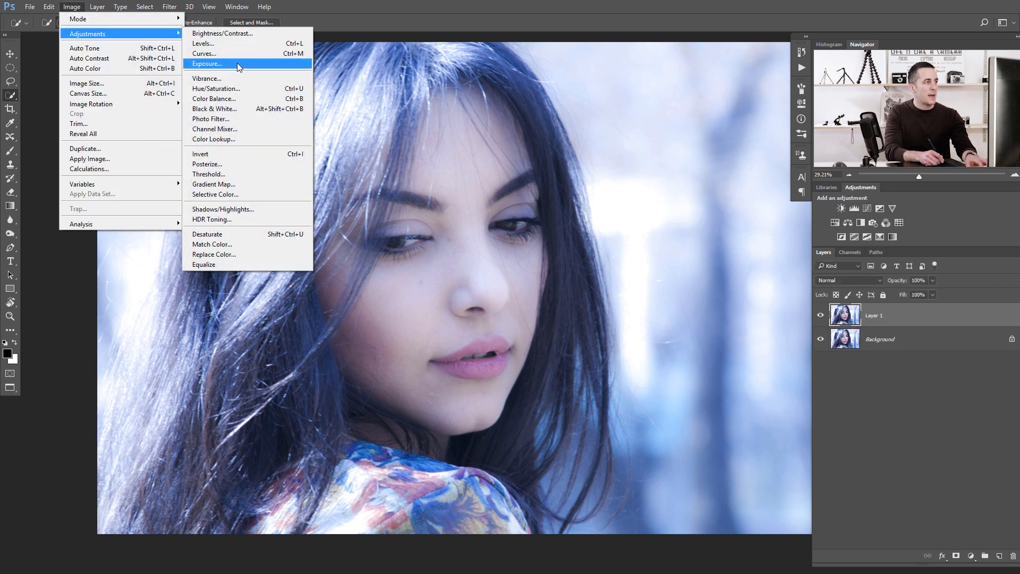
left_click(213, 53)
left_click_drag(705, 256, 720, 273)
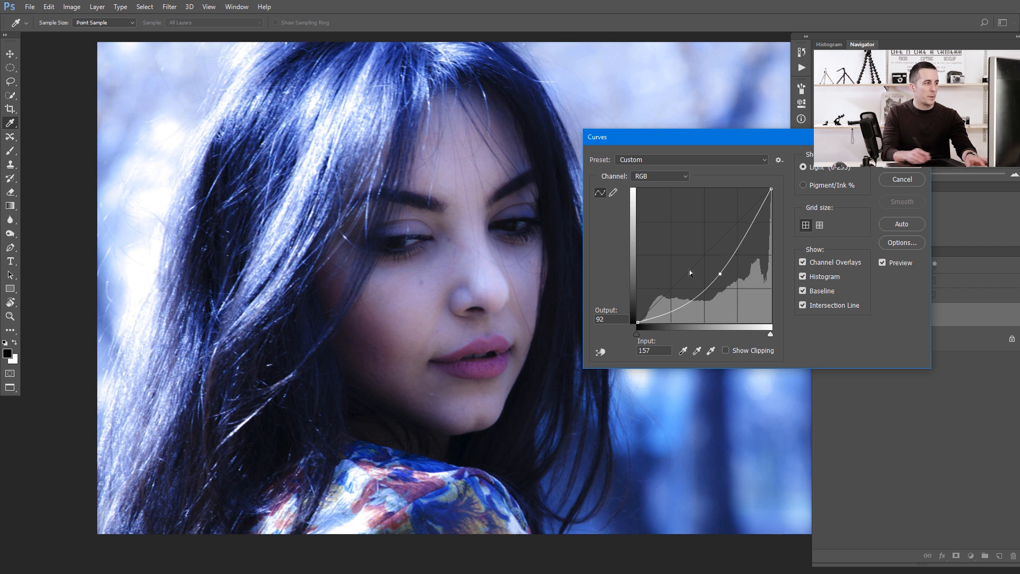
left_click_drag(720, 274, 750, 296)
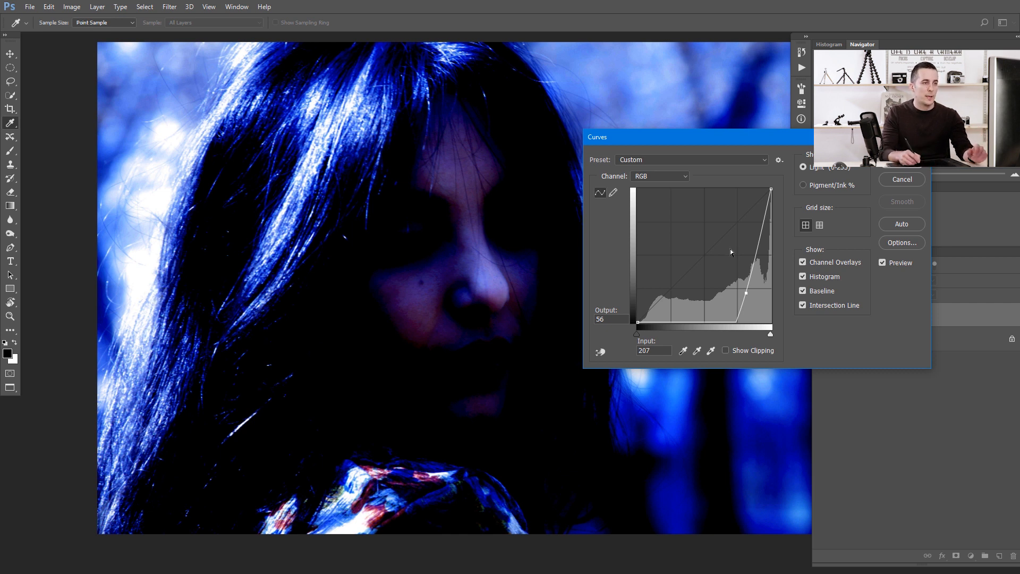
mouse_move(746, 293)
left_mouse_down()
mouse_move(725, 272)
mouse_move(736, 278)
left_mouse_up()
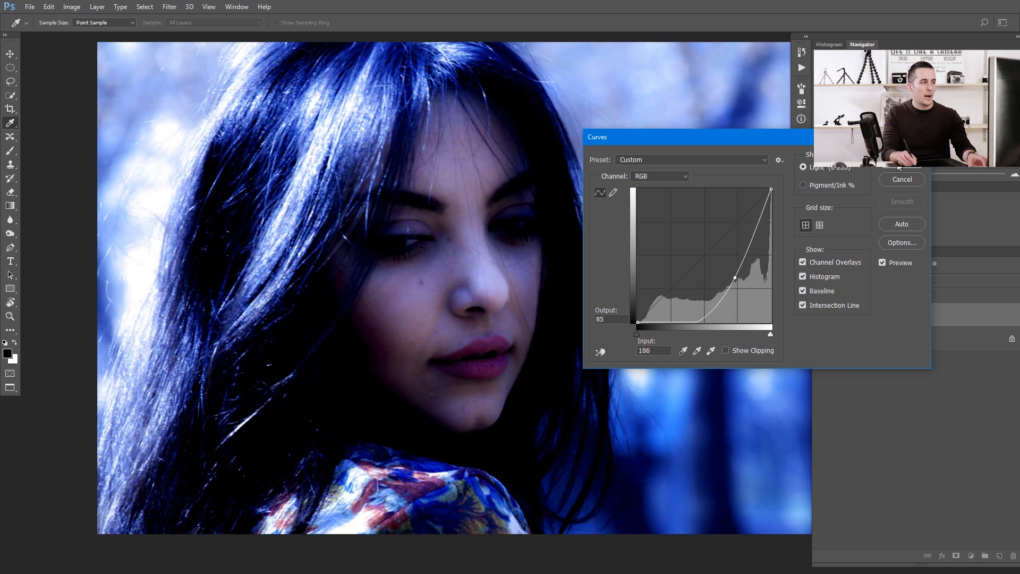
left_click(901, 161)
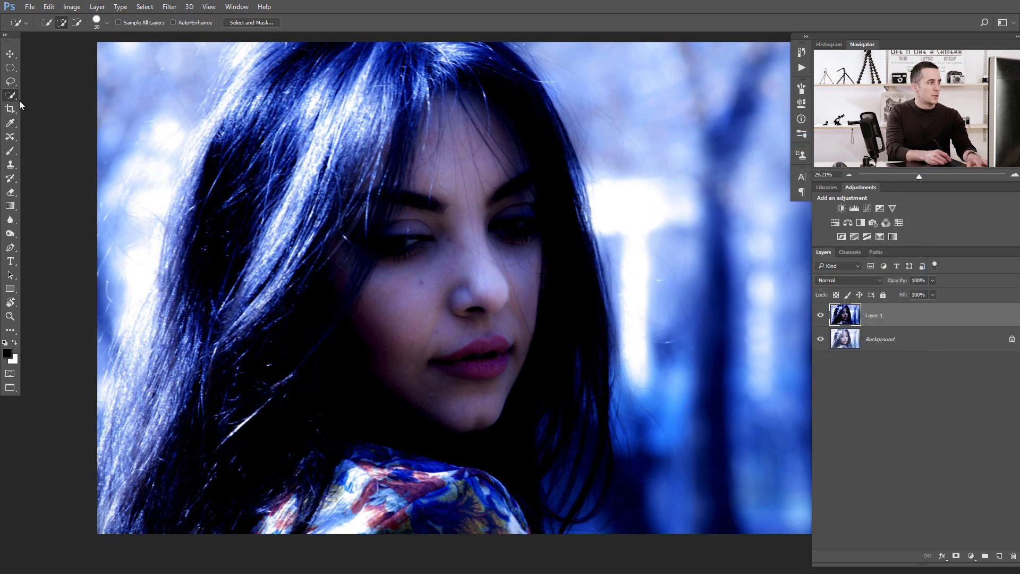
Select the woman and her hair on the darkened copy with the Quick Selection tool.
mouse_move(316, 49)
left_mouse_down()
mouse_move(345, 70)
mouse_move(510, 51)
mouse_move(531, 159)
mouse_move(577, 260)
mouse_move(592, 437)
left_mouse_up()
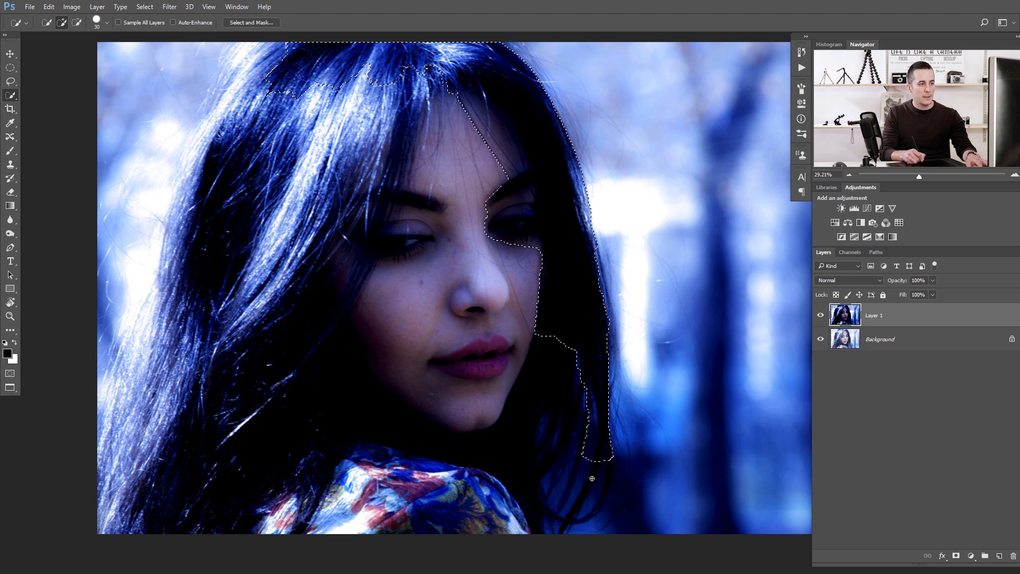
mouse_move(592, 478)
left_mouse_down()
mouse_move(580, 507)
mouse_move(595, 492)
mouse_move(592, 507)
mouse_move(517, 527)
mouse_move(479, 502)
mouse_move(471, 434)
mouse_move(516, 243)
mouse_move(500, 260)
mouse_move(469, 133)
mouse_move(440, 244)
mouse_move(412, 444)
mouse_move(382, 424)
mouse_move(397, 537)
mouse_move(460, 518)
mouse_move(455, 537)
mouse_move(305, 206)
mouse_move(231, 296)
mouse_move(226, 305)
mouse_move(280, 243)
mouse_move(222, 335)
mouse_move(282, 178)
mouse_move(289, 125)
mouse_move(310, 113)
mouse_move(285, 184)
mouse_move(277, 122)
mouse_move(252, 121)
mouse_move(280, 43)
mouse_move(203, 158)
mouse_move(189, 233)
mouse_move(203, 262)
mouse_move(233, 262)
mouse_move(178, 323)
left_mouse_up()
mouse_move(183, 228)
left_mouse_down()
mouse_move(161, 281)
mouse_move(125, 477)
mouse_move(100, 524)
mouse_move(112, 402)
mouse_move(158, 285)
mouse_move(161, 237)
mouse_move(187, 191)
mouse_move(183, 212)
mouse_move(204, 151)
mouse_move(178, 220)
mouse_move(211, 129)
mouse_move(193, 160)
left_mouse_up()
mouse_move(205, 60)
left_mouse_down()
mouse_move(146, 188)
mouse_move(115, 367)
mouse_move(97, 410)
left_mouse_up()
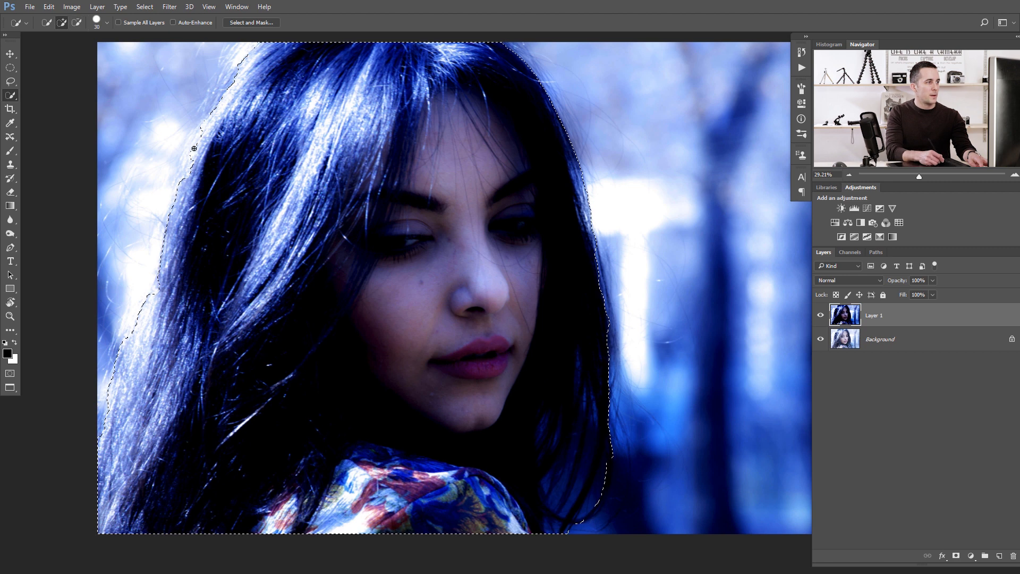
left_click_drag(184, 176, 251, 50)
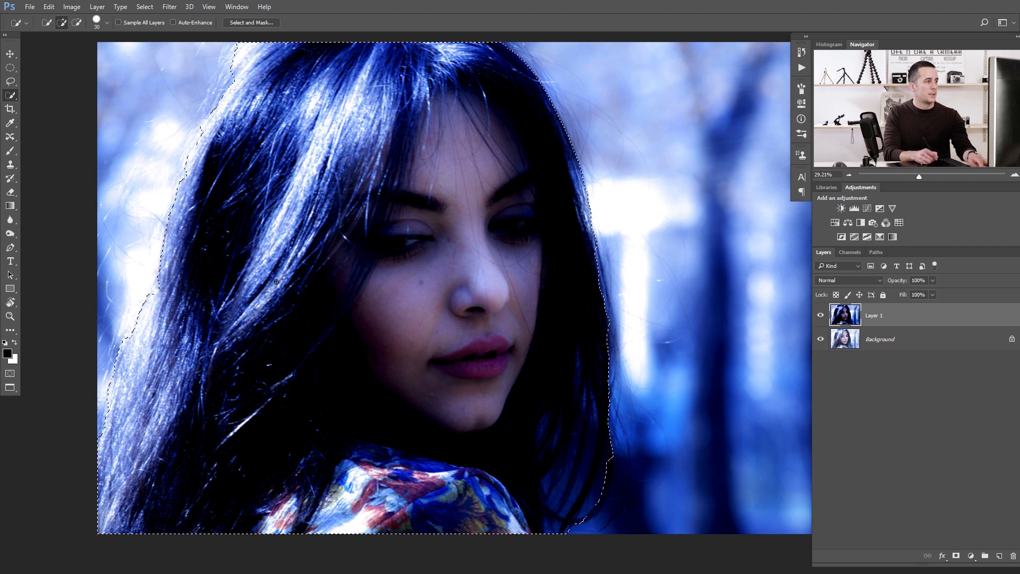
Make the Background layer active, hide the darkened copy, and open Select and Mask.
left_click(850, 335)
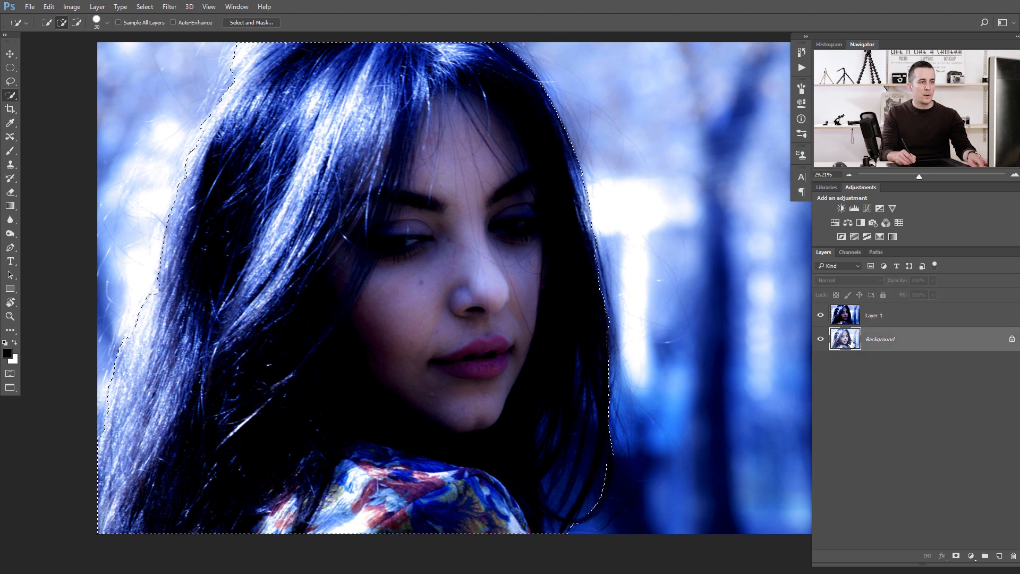
left_click(821, 315)
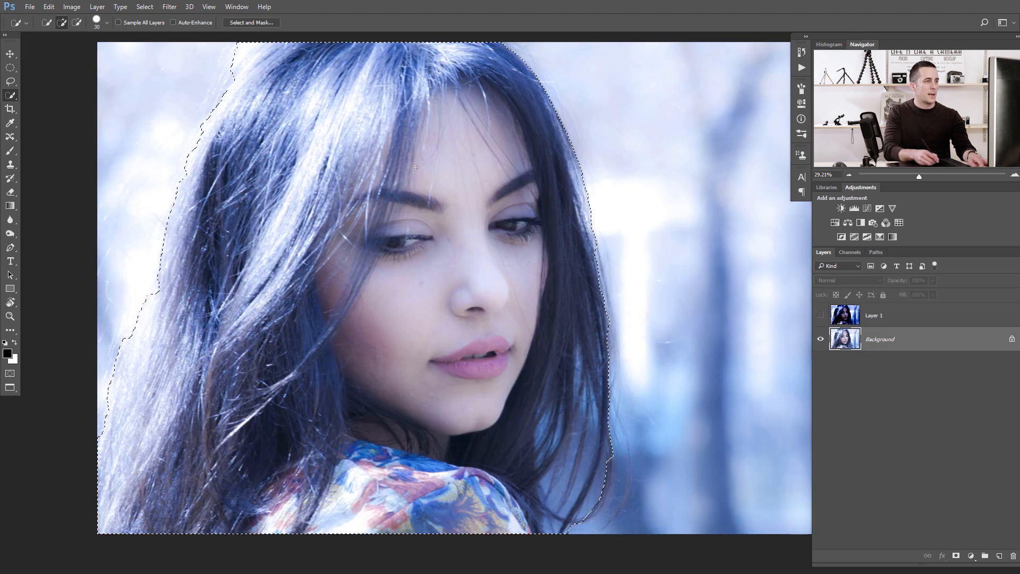
left_click(258, 22)
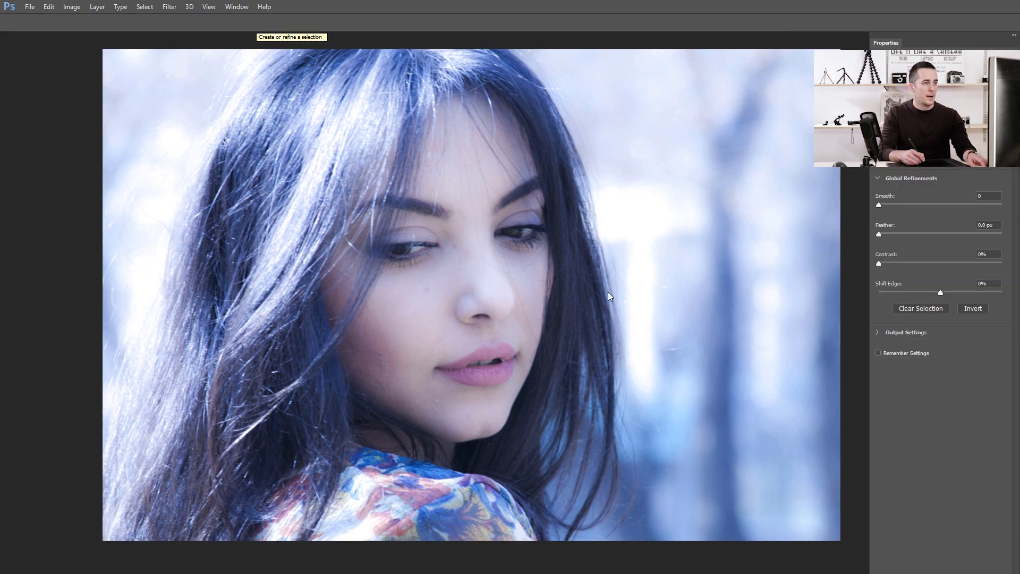
Refine the hair edges with the Refine Edge brush along the right side, left side and top of the head.
mouse_move(609, 457)
left_mouse_down()
mouse_move(582, 525)
mouse_move(599, 503)
mouse_move(565, 535)
mouse_move(600, 456)
mouse_move(566, 524)
mouse_move(600, 428)
mouse_move(582, 365)
mouse_move(580, 441)
mouse_move(553, 537)
mouse_move(557, 420)
mouse_move(545, 442)
mouse_move(560, 475)
mouse_move(578, 475)
mouse_move(577, 458)
mouse_move(553, 491)
left_mouse_up()
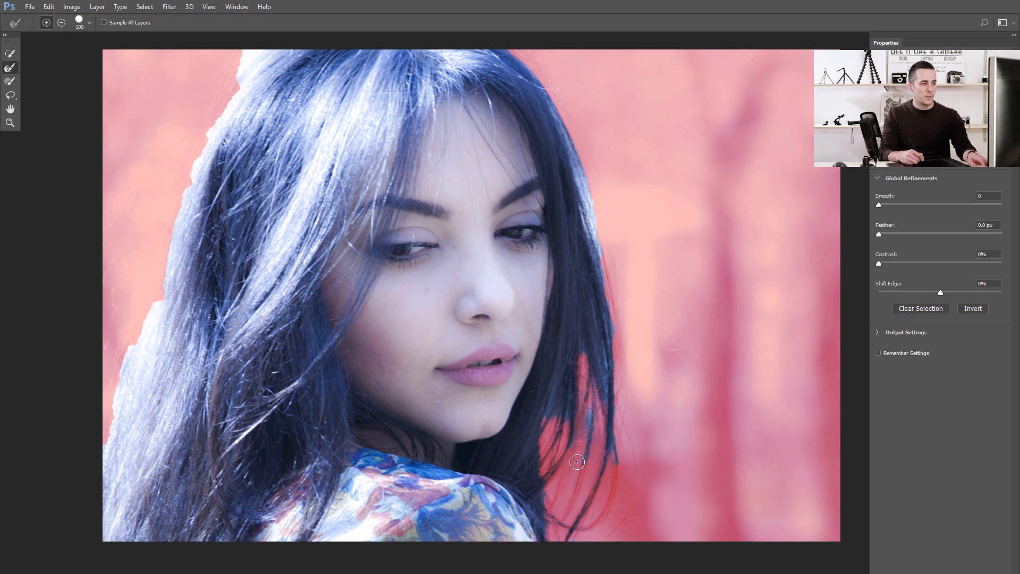
left_click_drag(557, 389, 564, 425)
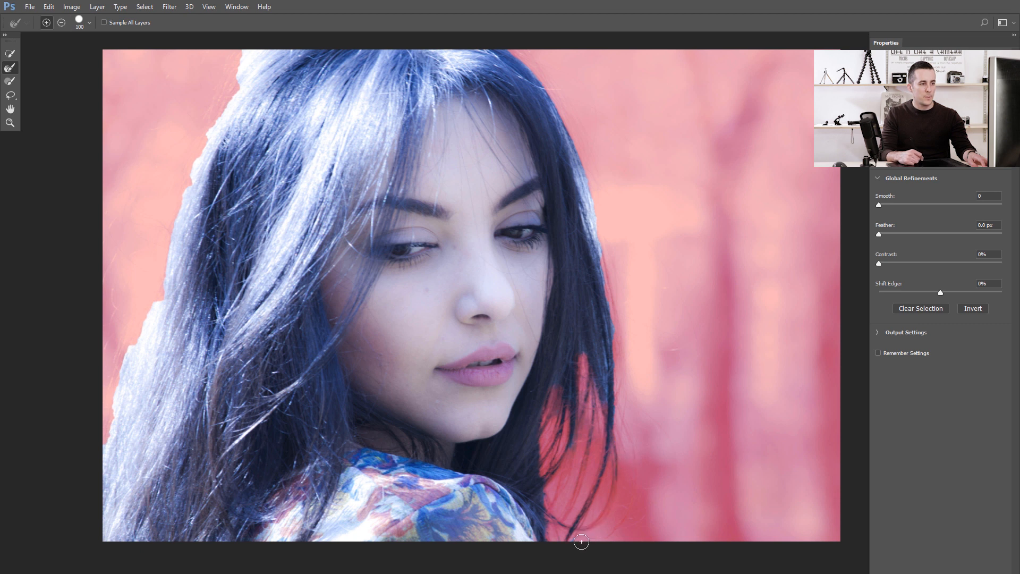
left_click_drag(582, 541, 618, 490)
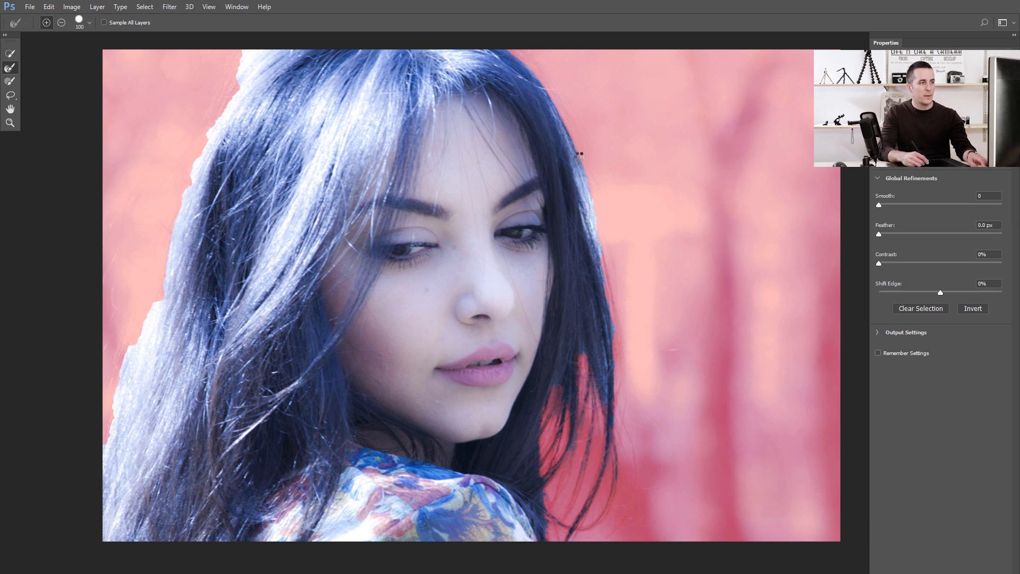
left_click_drag(586, 174, 603, 265)
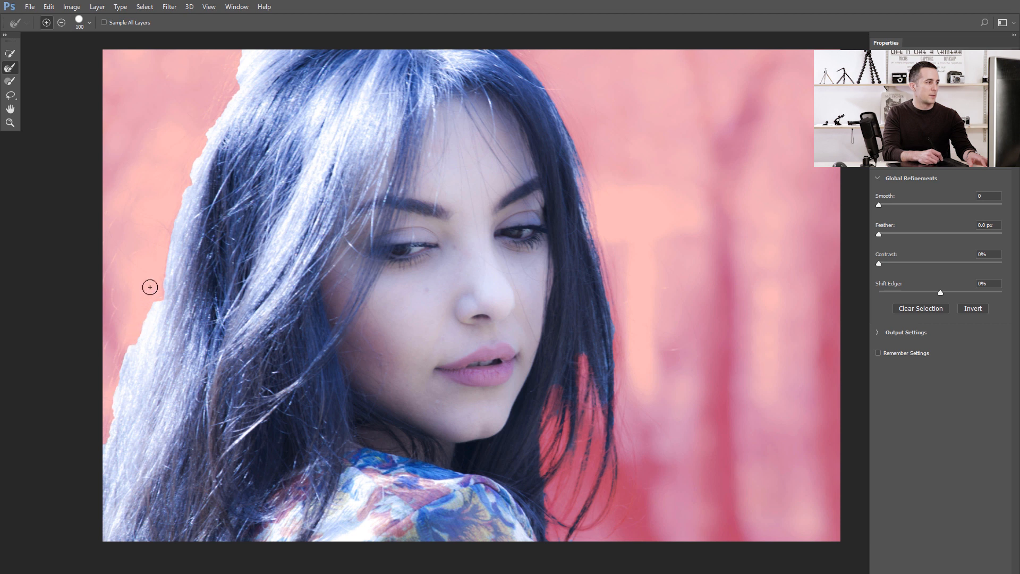
left_click_drag(149, 287, 105, 445)
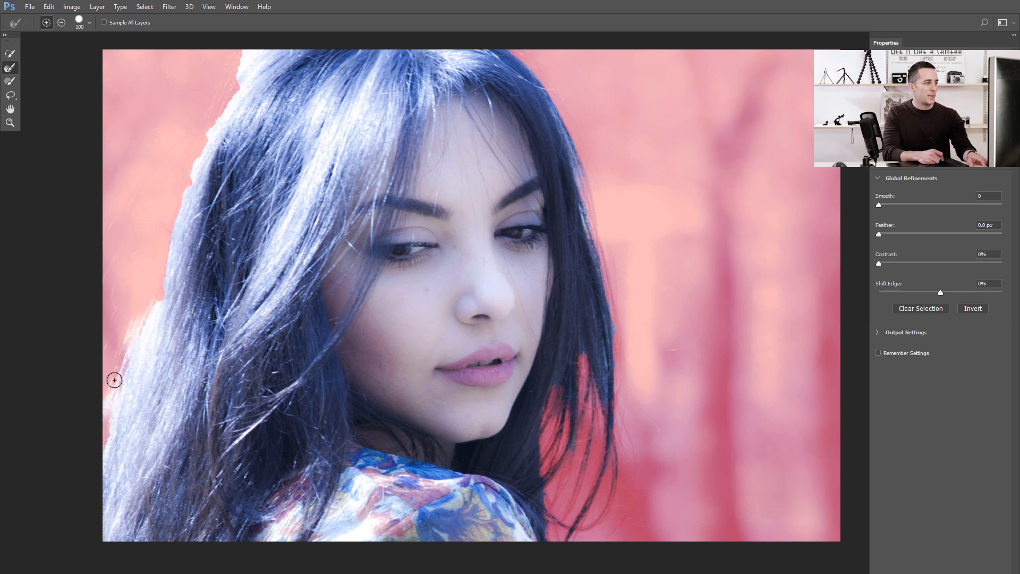
left_click_drag(114, 380, 104, 433)
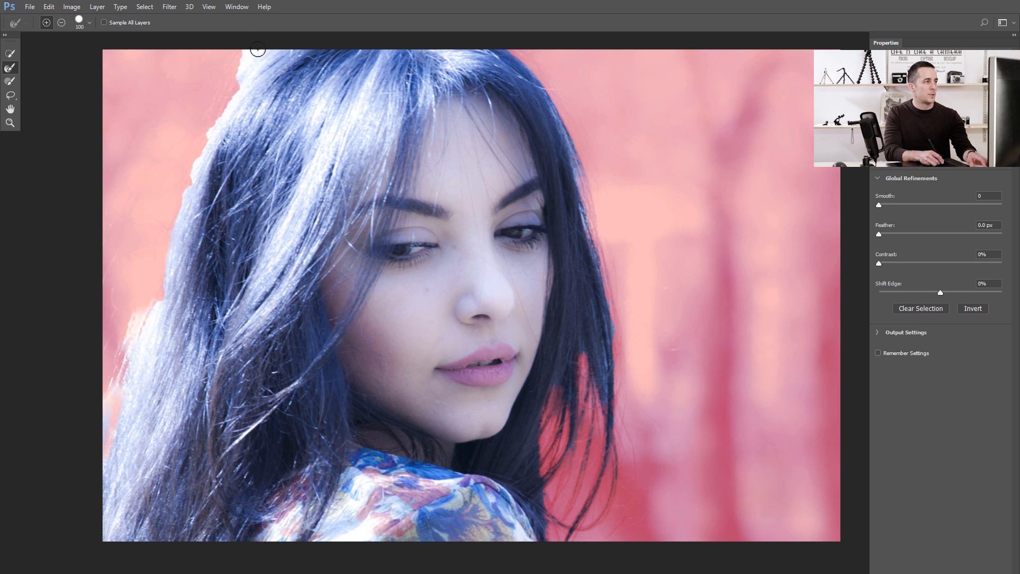
left_click_drag(245, 47, 251, 55)
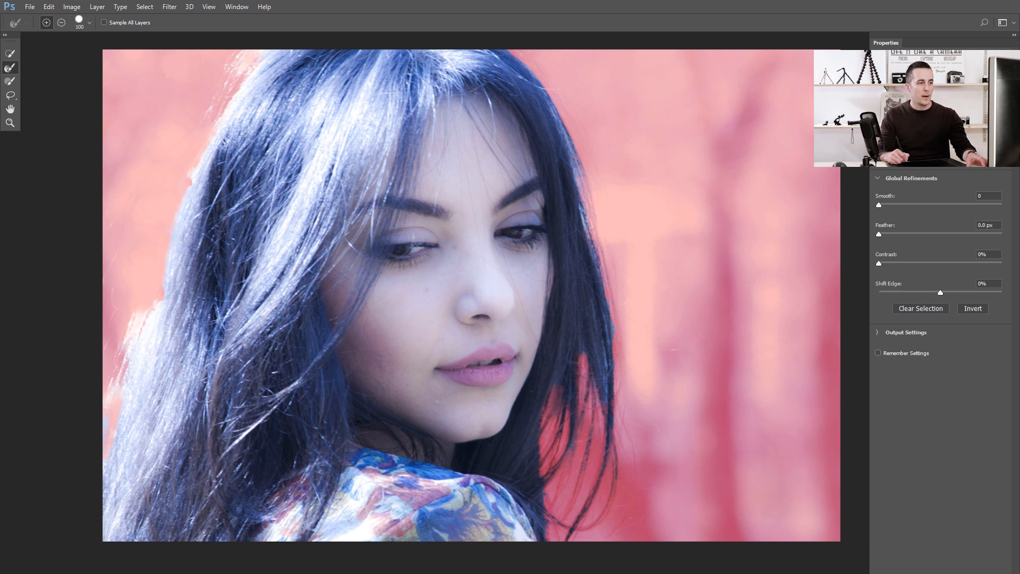
Apply the Select and Mask result and add it as a layer mask on the original photo layer.
key("Return")
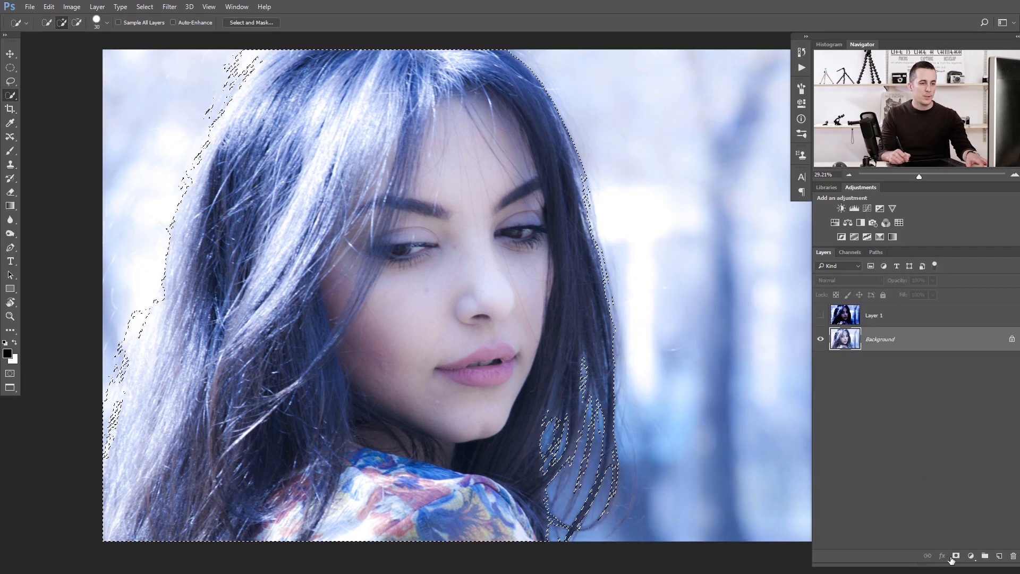
left_click(844, 339)
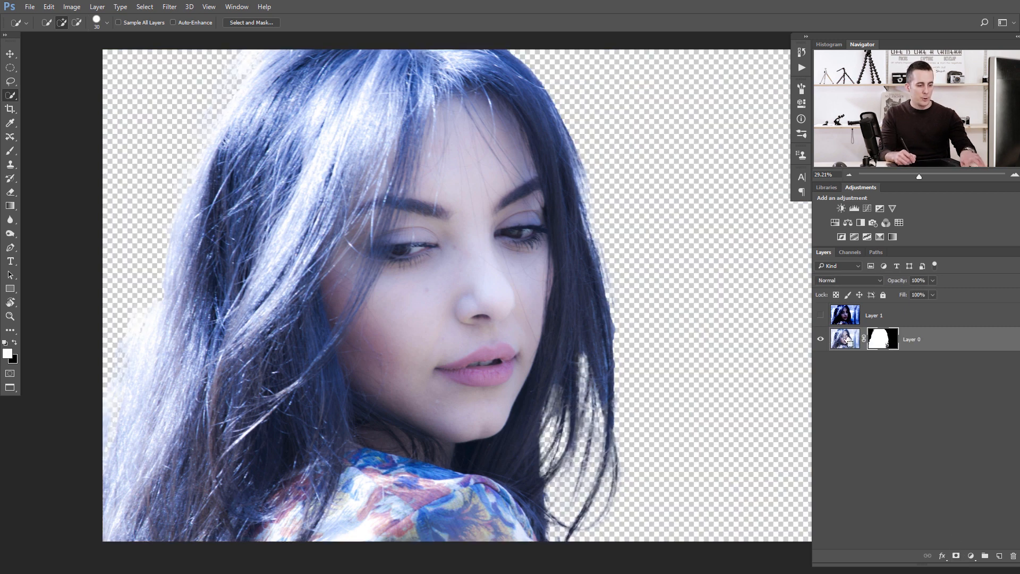
Duplicate the masked layer and add a red Solid Color fill layer between the copy and the original.
key("ctrl+j")
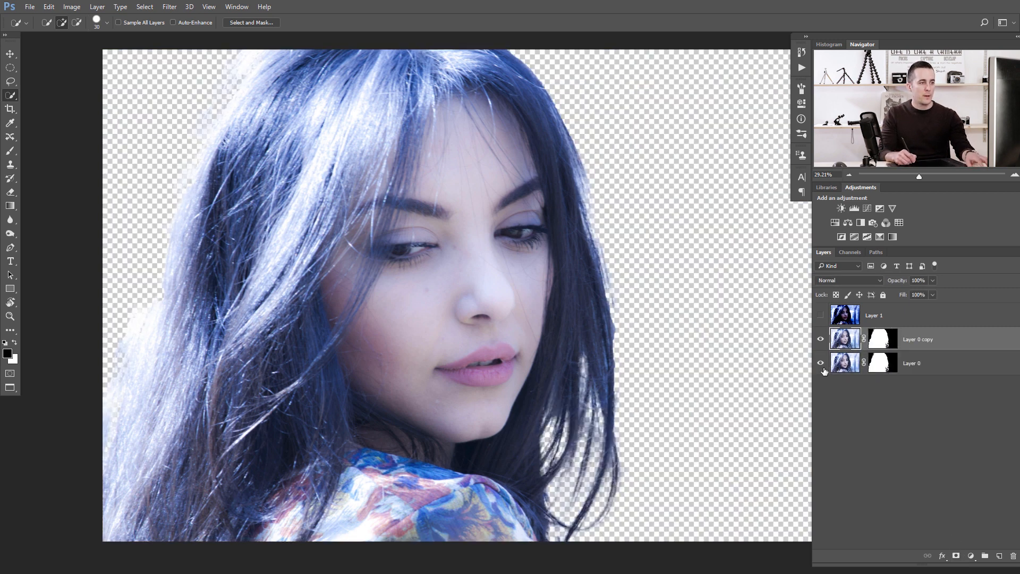
left_click(845, 366)
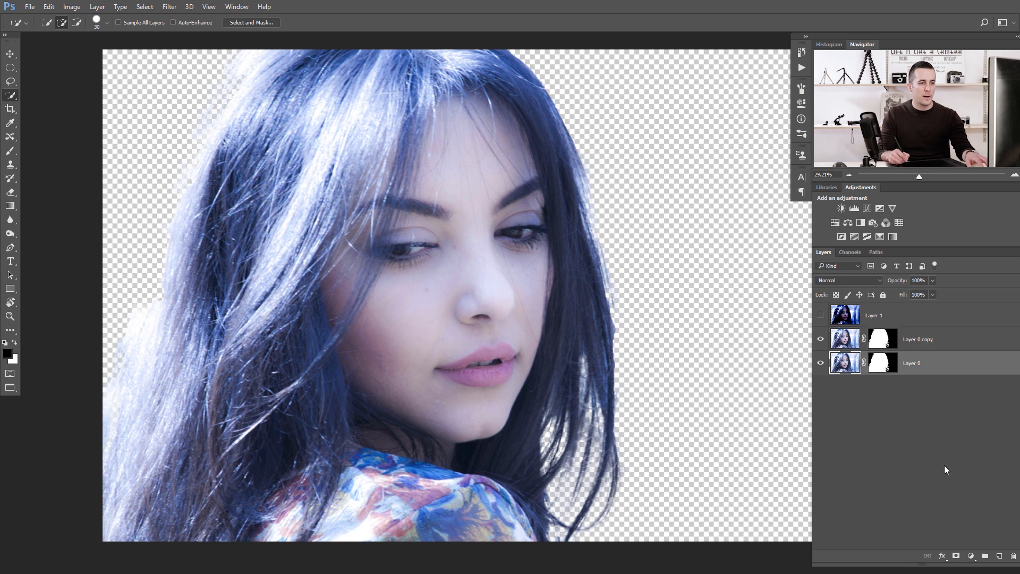
left_click(971, 556)
left_click(936, 328)
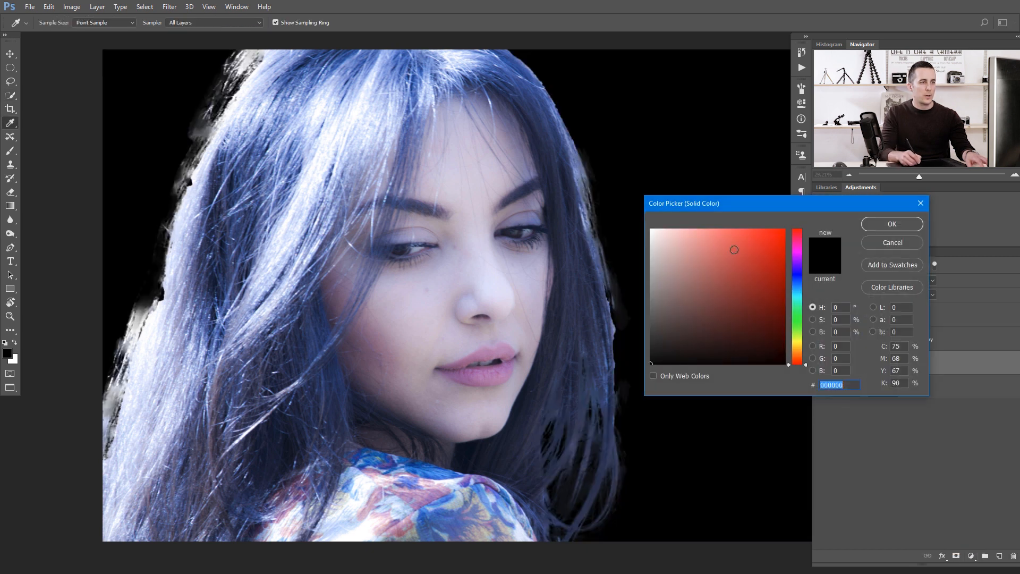
left_click(773, 244)
left_click(881, 224)
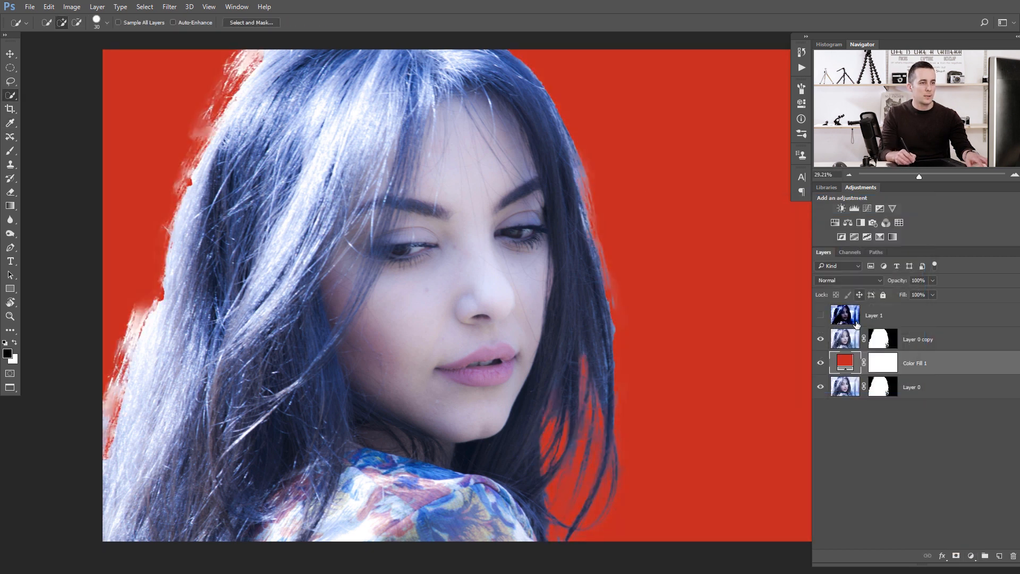
Hide the original masked layer and make the masked copy the active layer.
key("w")
mouse_move(841, 413)
left_mouse_down()
mouse_move(851, 389)
mouse_move(855, 417)
mouse_move(852, 398)
left_mouse_up()
left_click(822, 387)
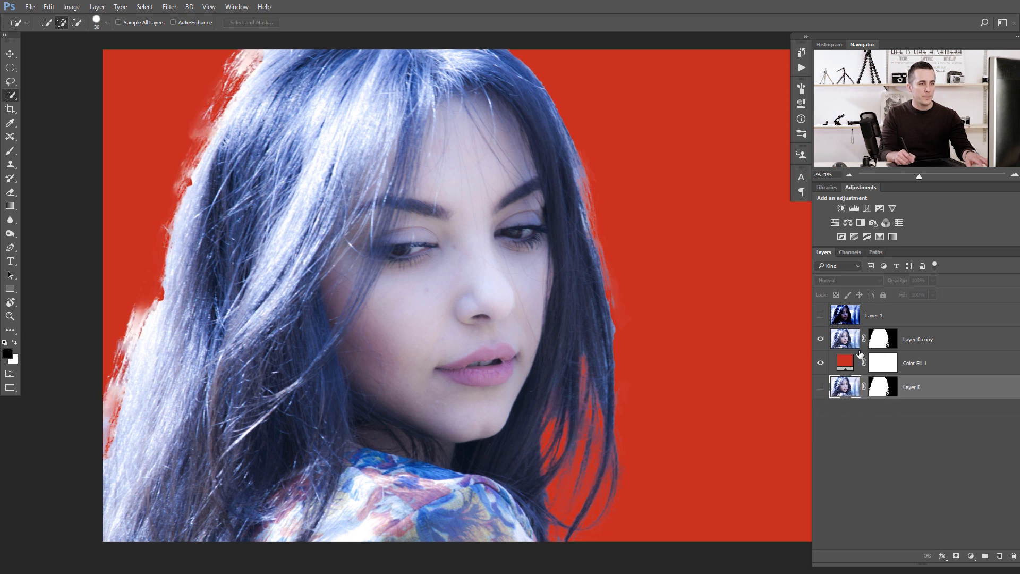
left_click(876, 346)
left_click_drag(511, 381, 484, 375)
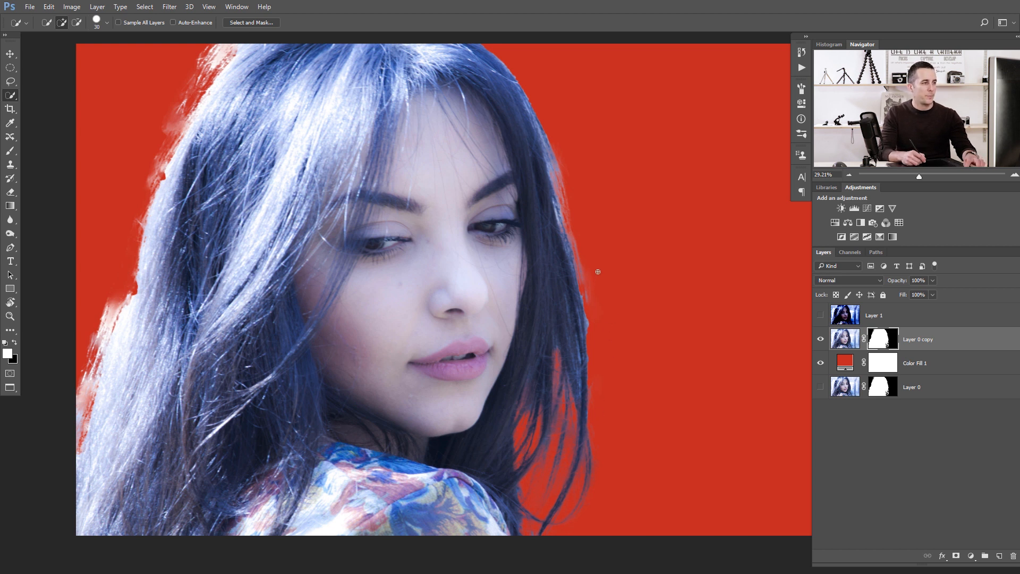
Choose a soft round Brush of about 175 px for painting on the copy's mask, undoing a stray dab.
key("b")
right_click(615, 293)
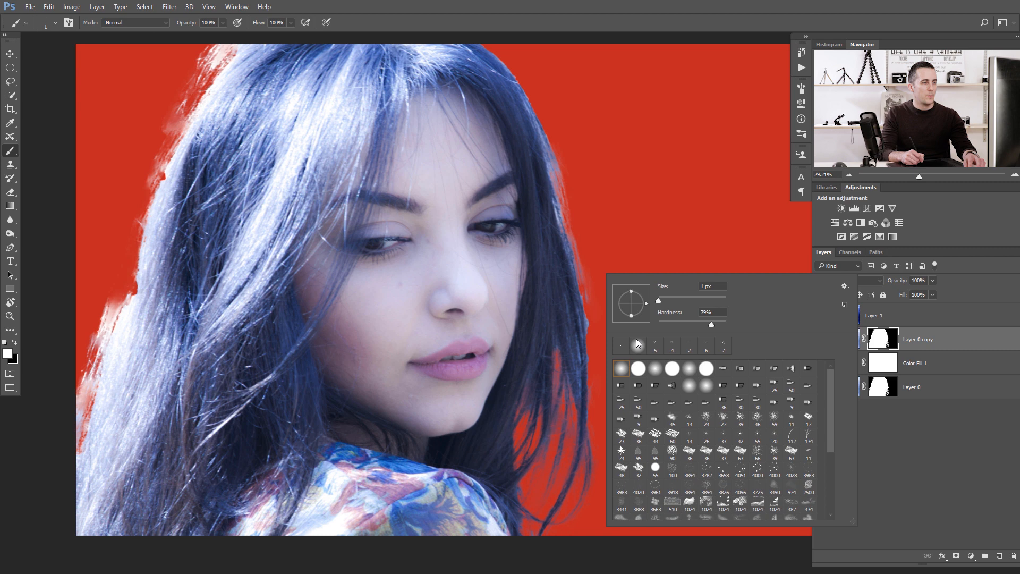
left_click(624, 372)
left_click(599, 215)
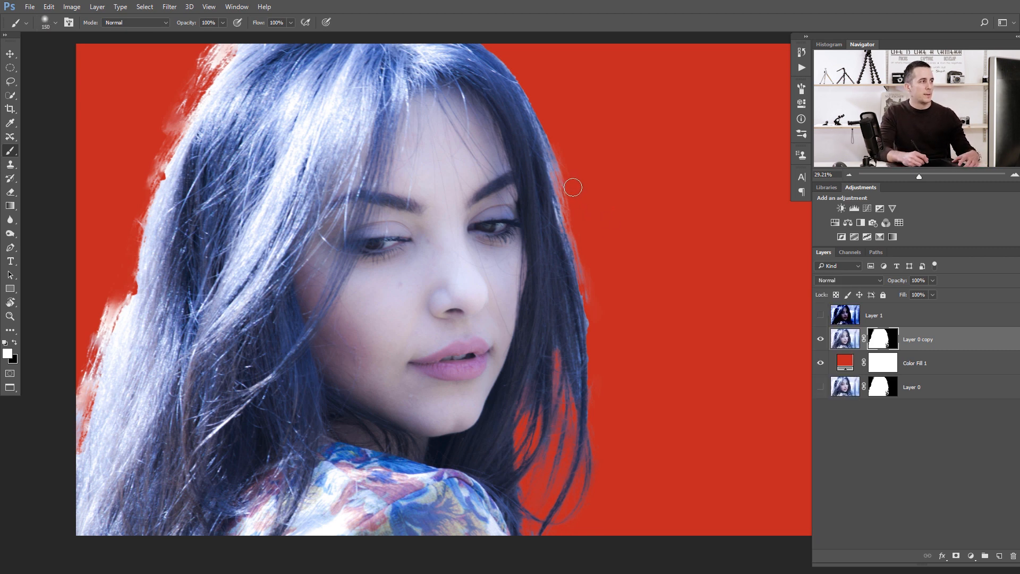
right_click(590, 171)
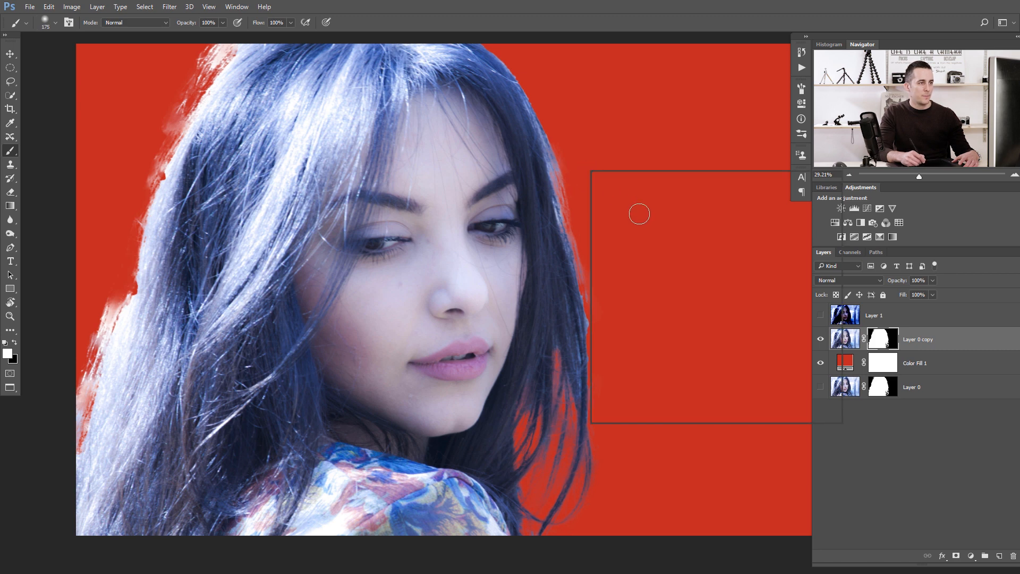
left_click(605, 118)
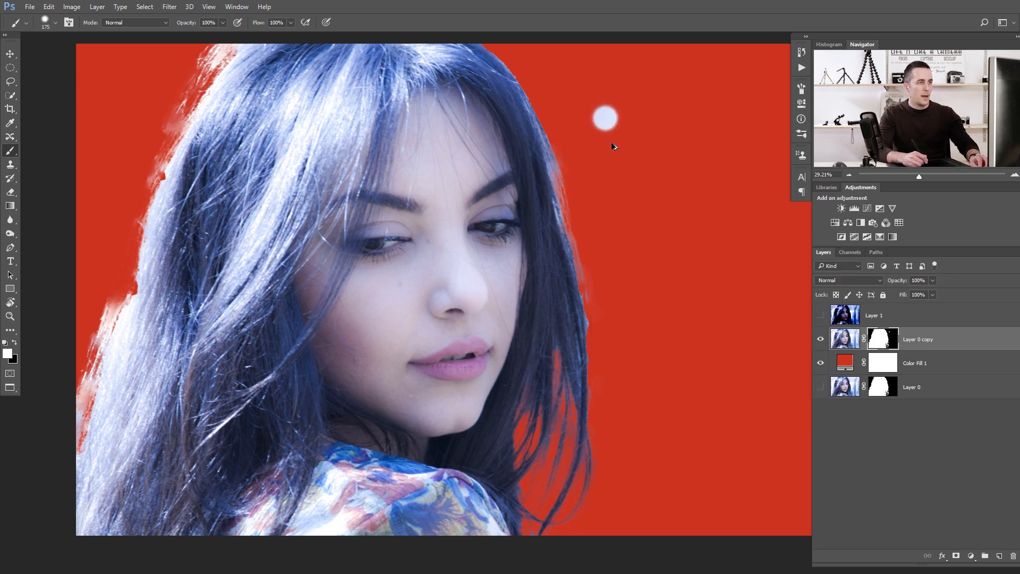
key("ctrl+z")
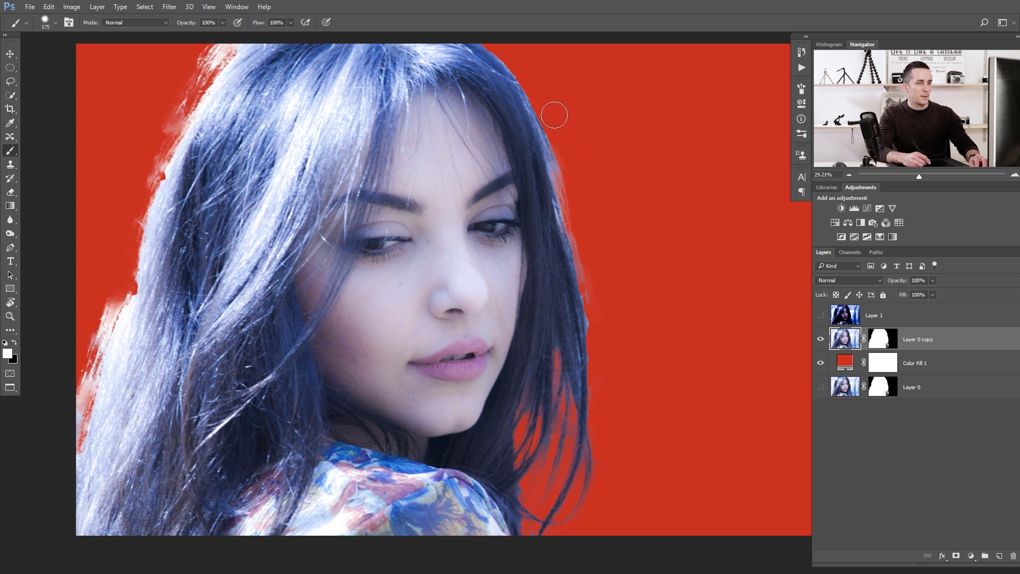
Paint the copy's layer mask along the left hair edge with black and then white to restore the hair.
key("x")
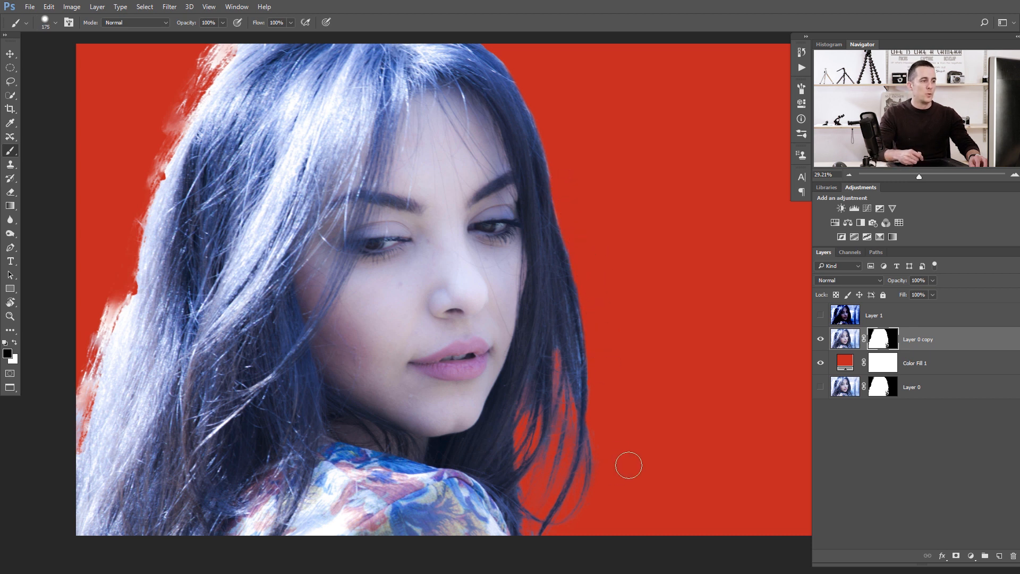
mouse_move(106, 273)
left_mouse_down()
mouse_move(82, 366)
mouse_move(113, 280)
mouse_move(81, 377)
mouse_move(116, 291)
mouse_move(71, 470)
left_mouse_up()
key("x")
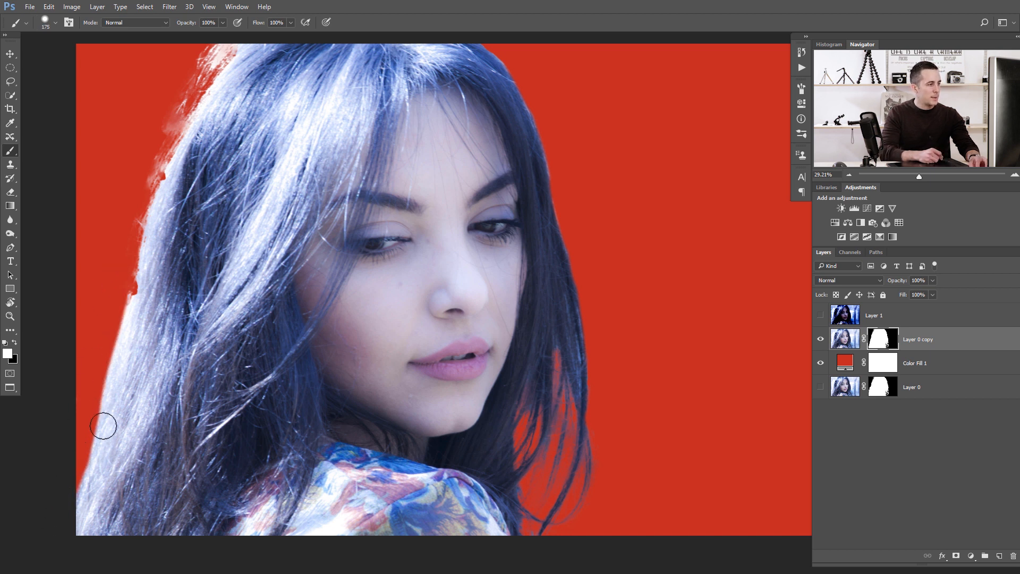
mouse_move(113, 402)
left_mouse_down()
mouse_move(67, 514)
mouse_move(149, 226)
mouse_move(182, 138)
mouse_move(236, 50)
mouse_move(186, 153)
mouse_move(204, 86)
mouse_move(222, 50)
mouse_move(170, 194)
mouse_move(222, 48)
mouse_move(173, 167)
mouse_move(189, 114)
mouse_move(172, 150)
mouse_move(147, 300)
mouse_move(180, 134)
mouse_move(85, 433)
left_mouse_up()
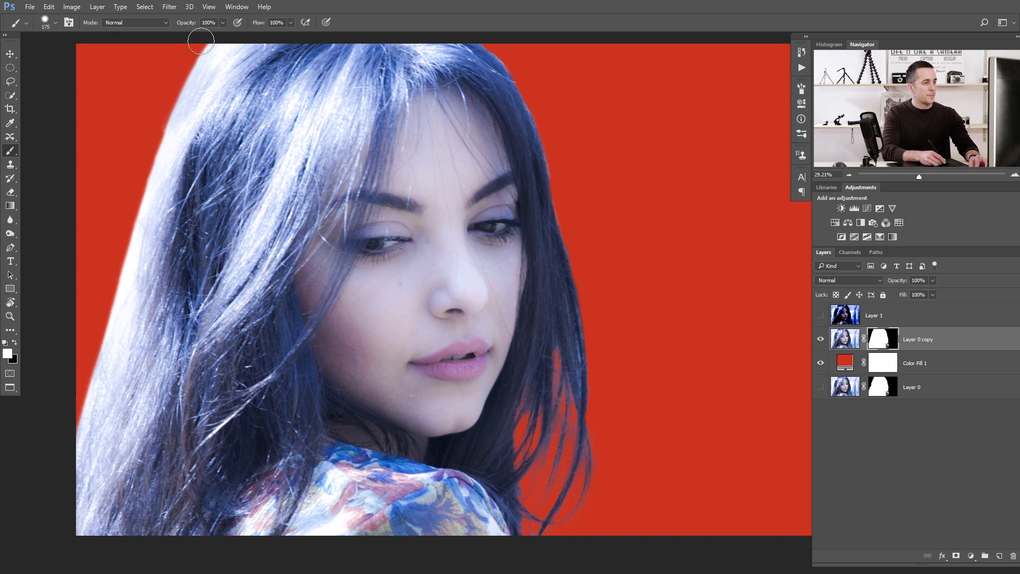
mouse_move(204, 37)
left_mouse_down()
mouse_move(185, 61)
mouse_move(211, 34)
mouse_move(119, 213)
mouse_move(139, 164)
mouse_move(53, 498)
left_mouse_up()
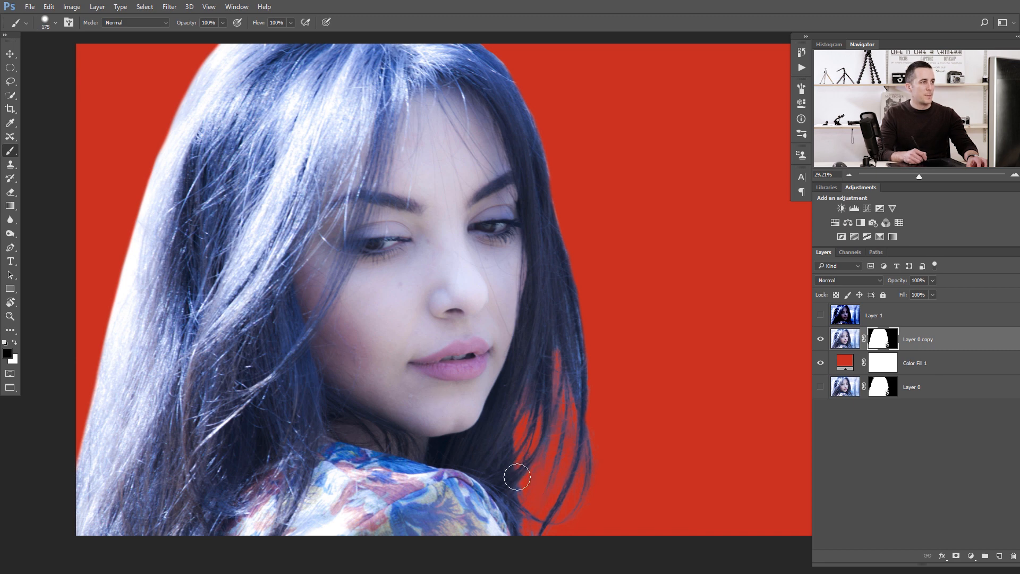
Create a new document 200 by 200 pixels.
key("ctrl+n")
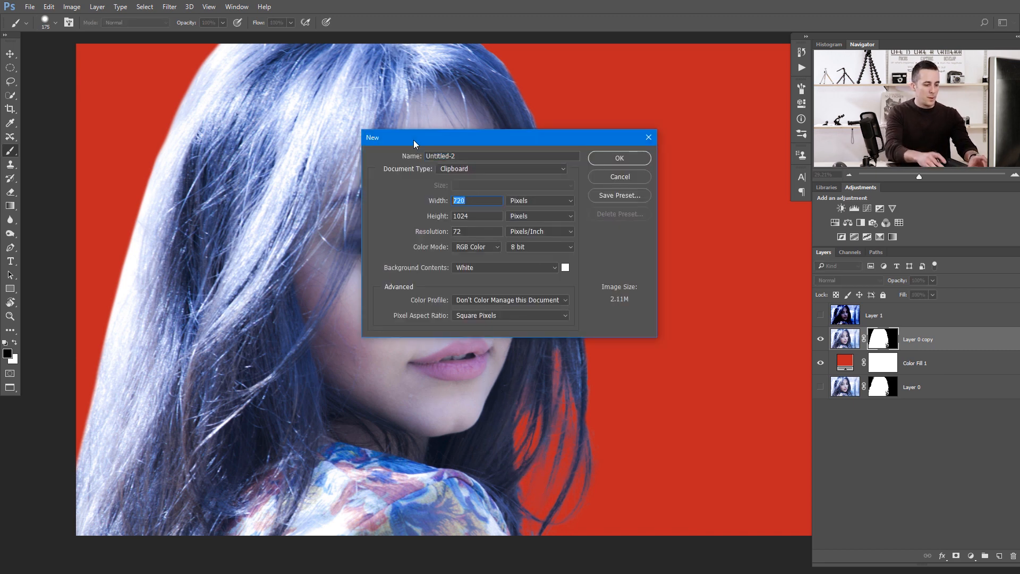
type("200")
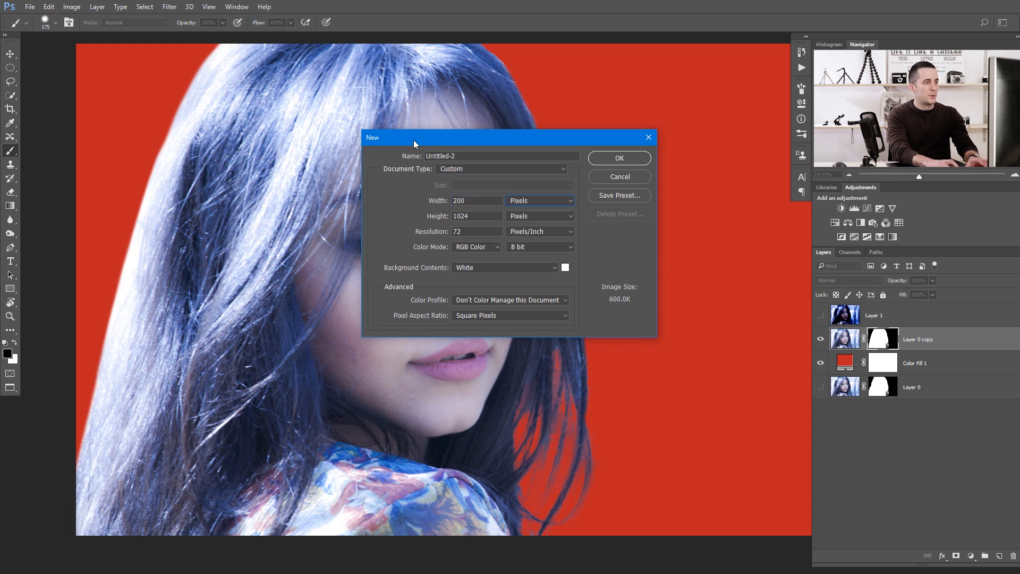
key("Tab")
type("200")
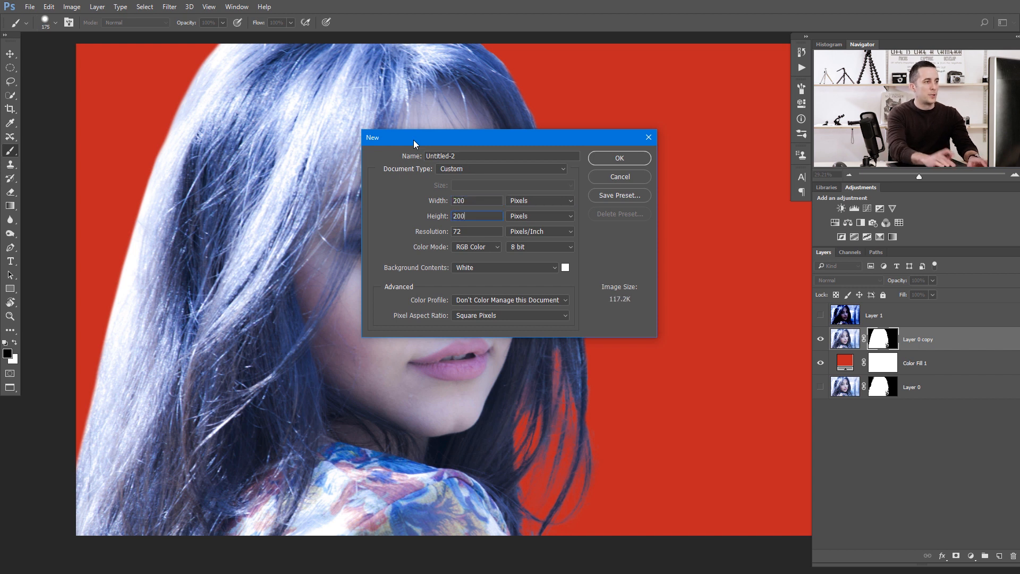
left_click(531, 202)
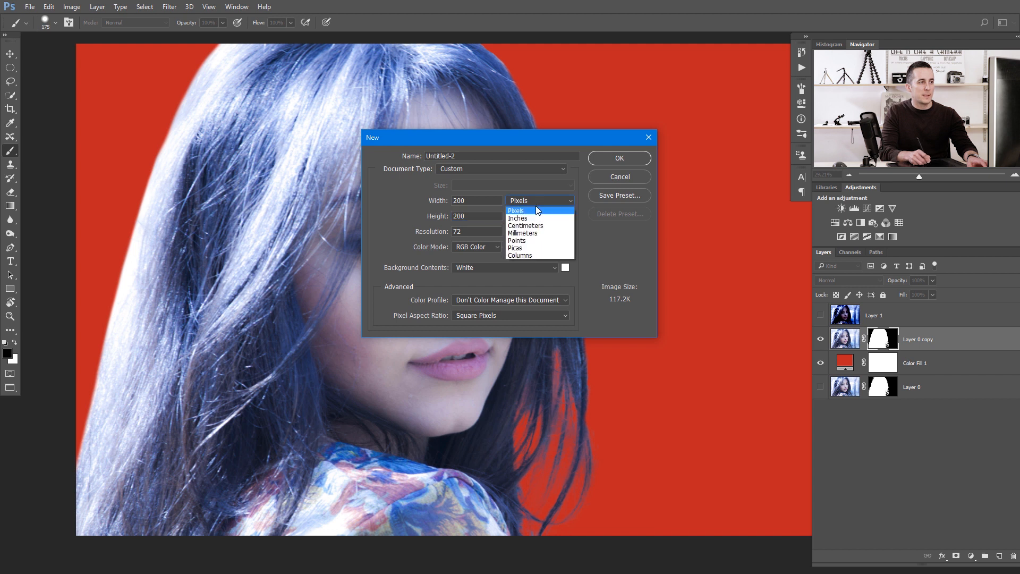
left_click(528, 212)
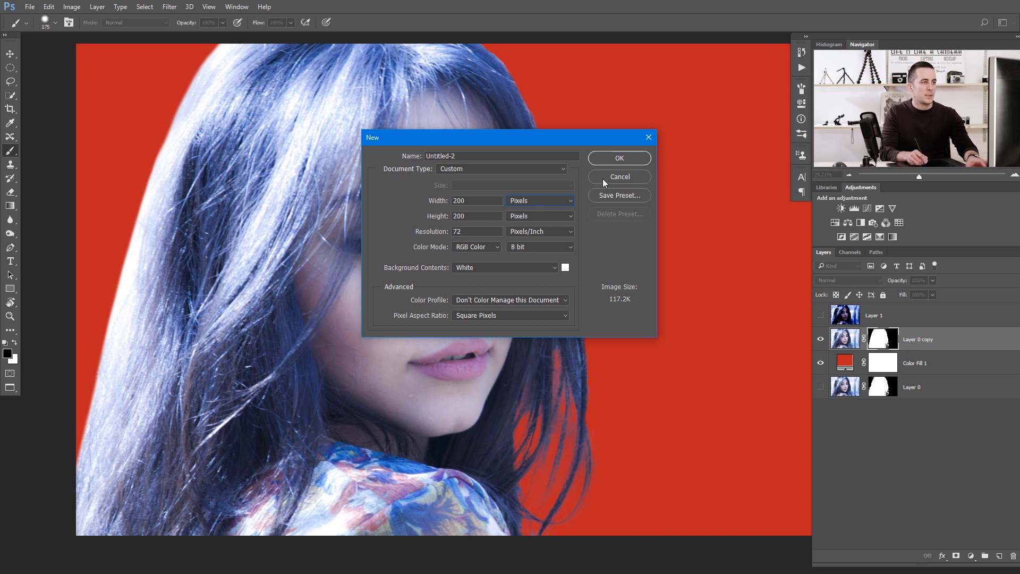
left_click(619, 159)
Lasso five irregular blob selections across the new canvas, fill them with black and deselect.
scroll(528, 349, "up", 5)
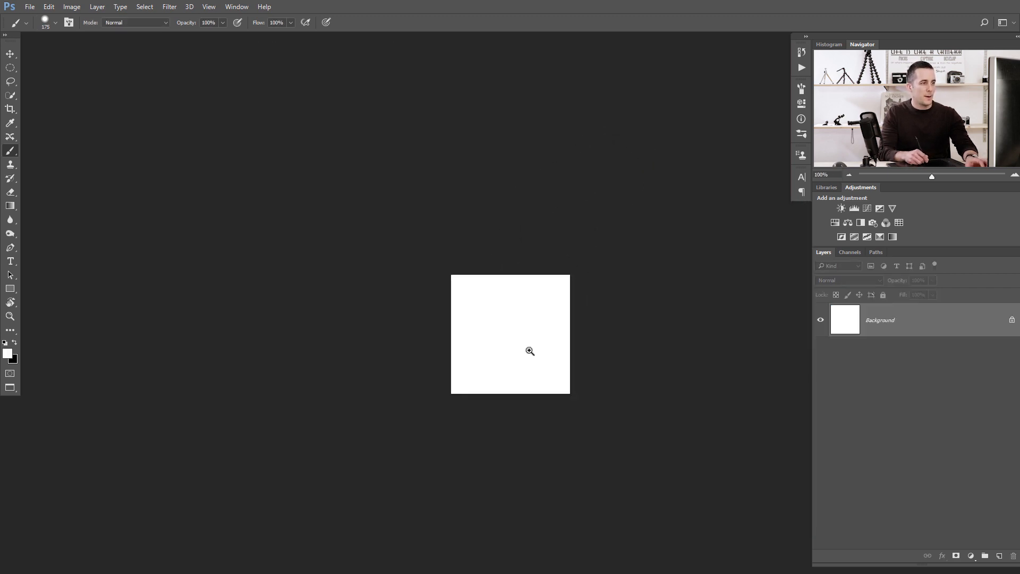
scroll(425, 282, "up", 2)
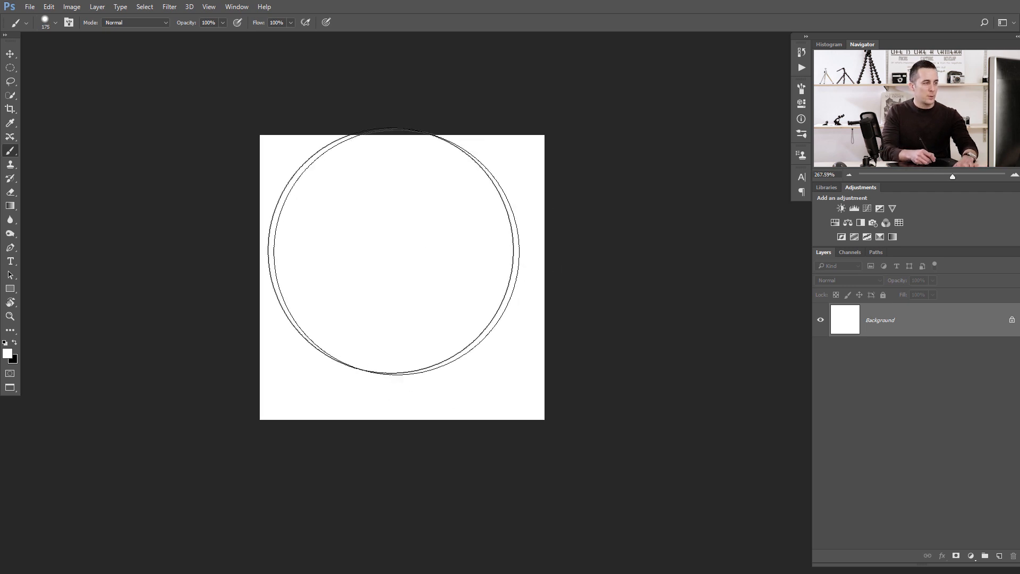
key("l")
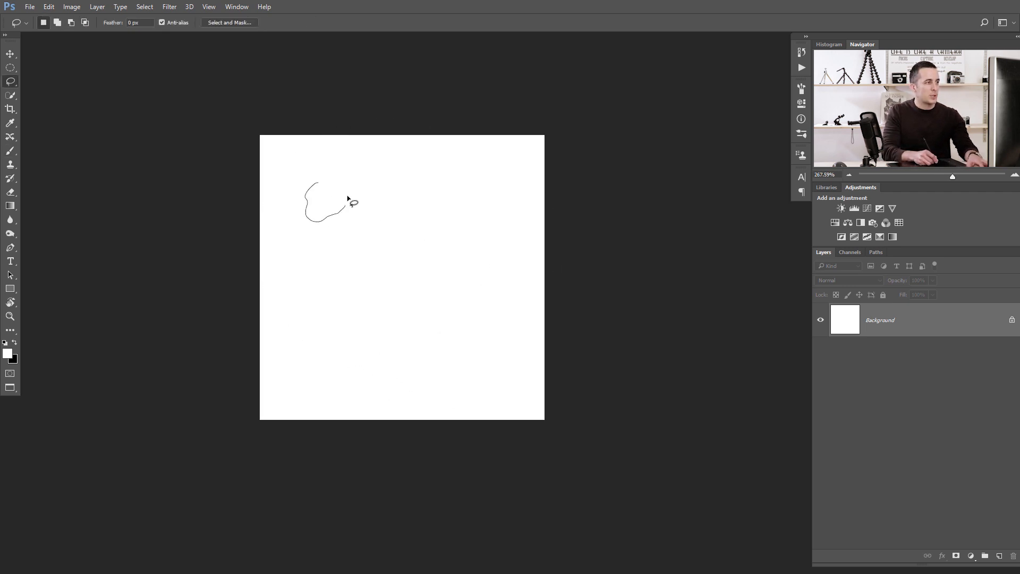
left_click_drag(323, 183, 324, 184)
key("shift")
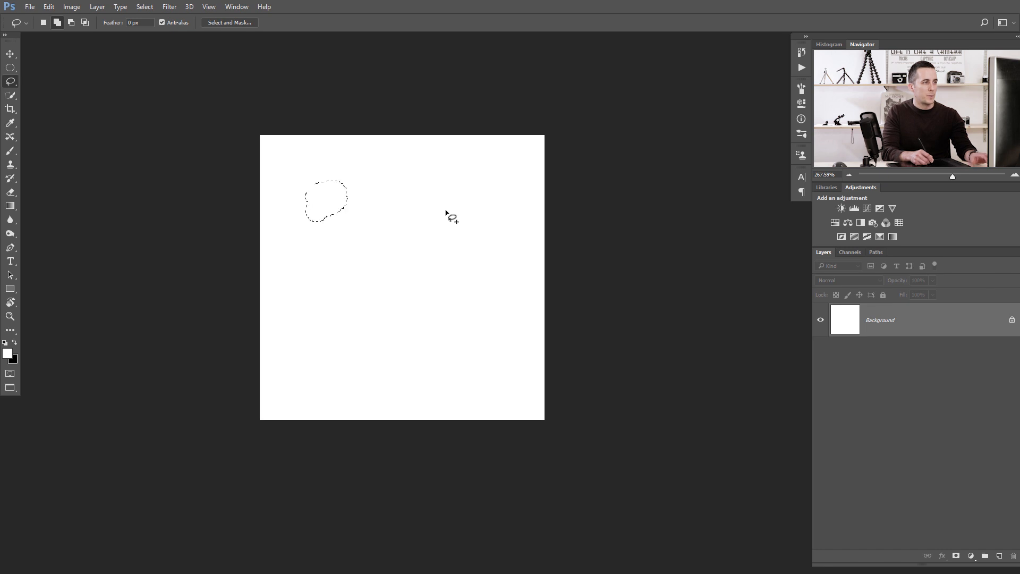
mouse_move(439, 205)
left_mouse_down()
mouse_move(427, 226)
mouse_move(457, 234)
left_mouse_up()
left_click_drag(475, 201, 441, 197)
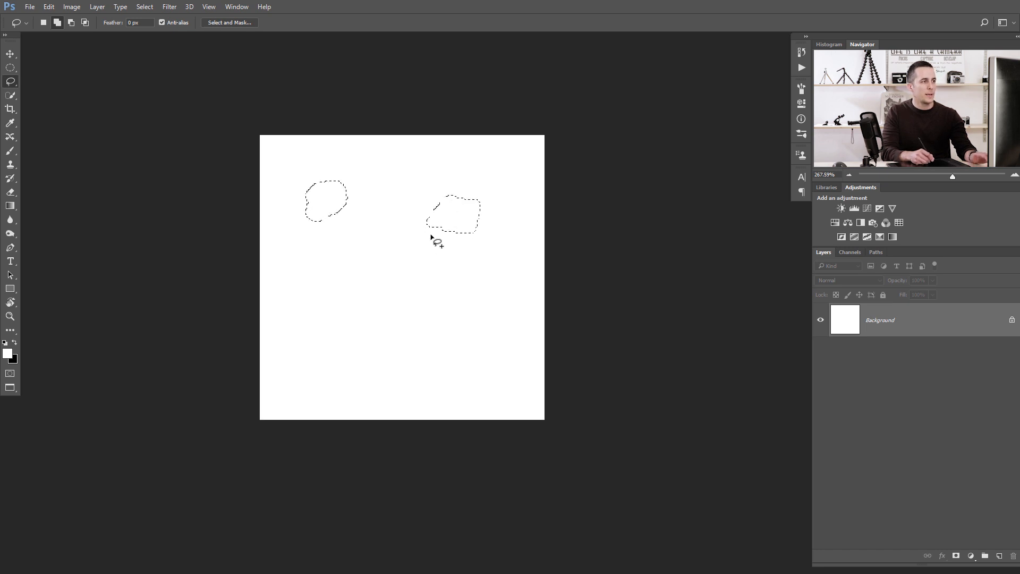
mouse_move(386, 277)
left_mouse_down()
mouse_move(370, 291)
mouse_move(398, 296)
mouse_move(423, 280)
mouse_move(398, 272)
left_mouse_up()
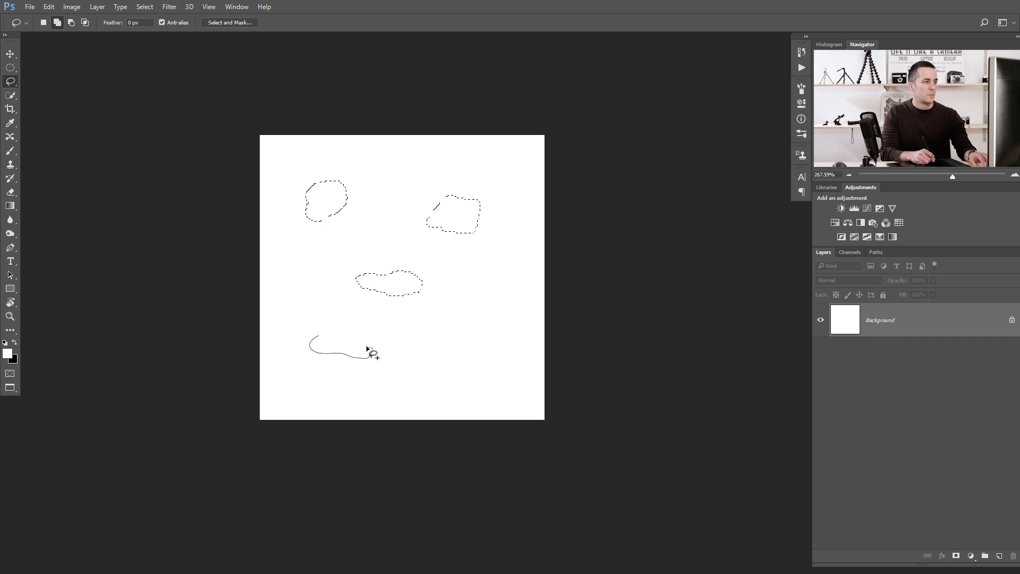
left_click_drag(367, 349, 366, 346)
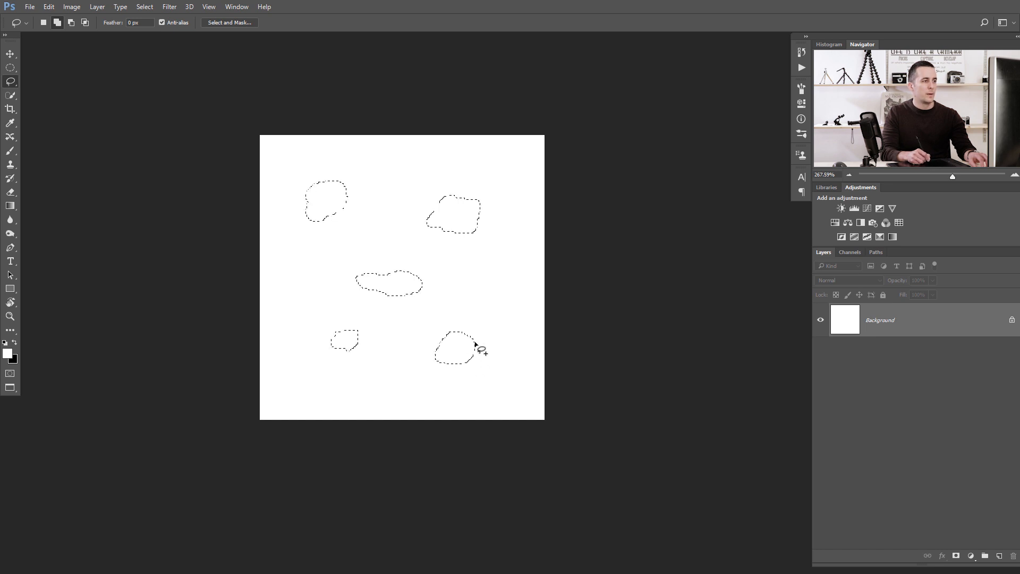
key("ctrl+z")
mouse_move(494, 331)
left_mouse_down()
mouse_move(476, 365)
mouse_move(511, 361)
mouse_move(488, 332)
mouse_move(511, 338)
left_mouse_up()
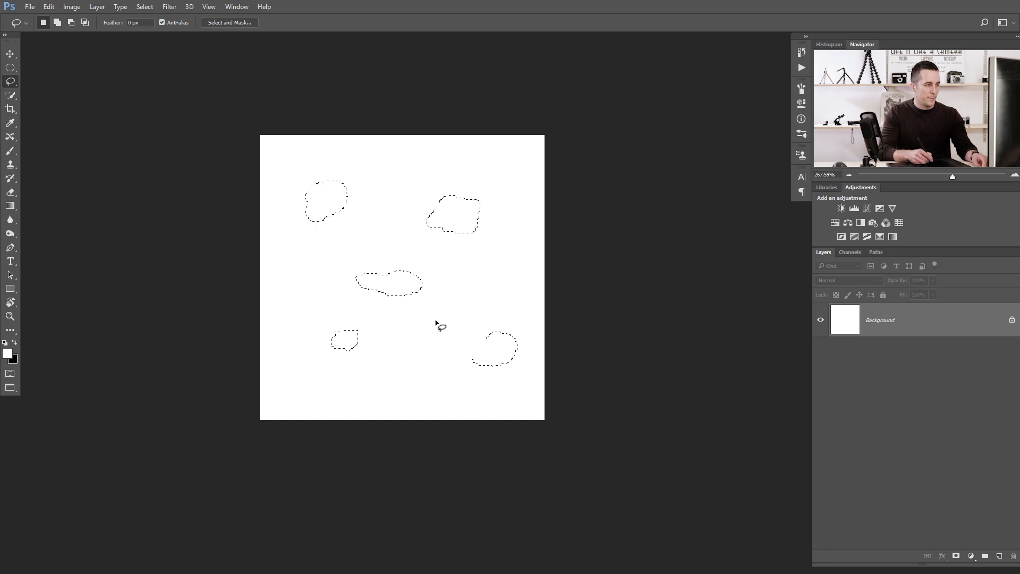
key("alt")
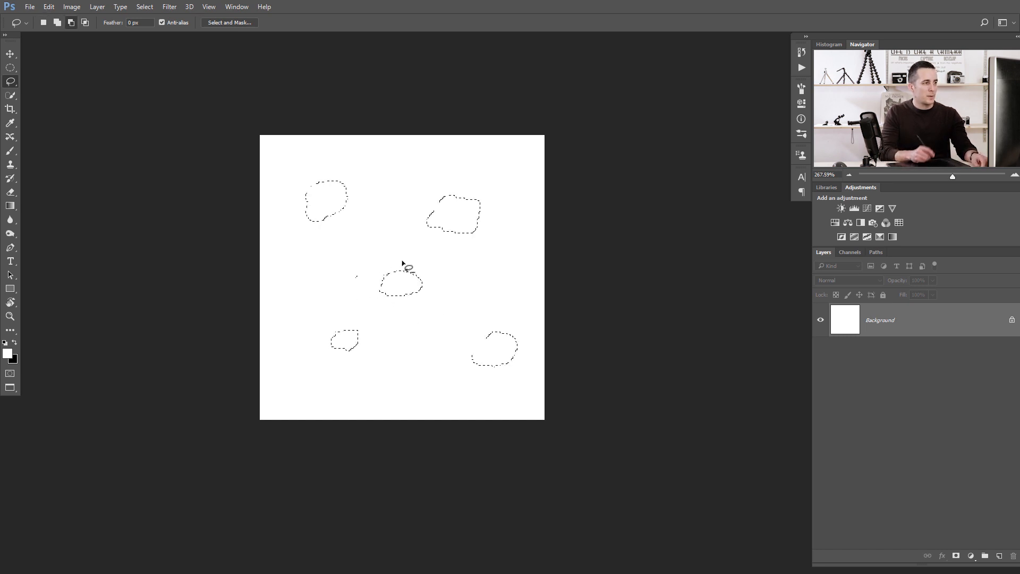
key("alt")
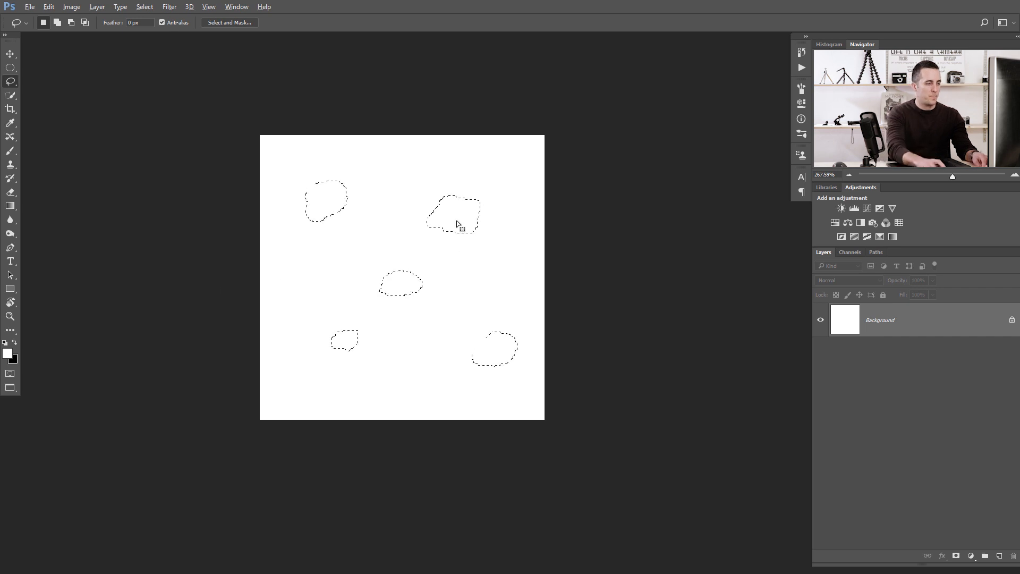
key("ctrl+BackSpace")
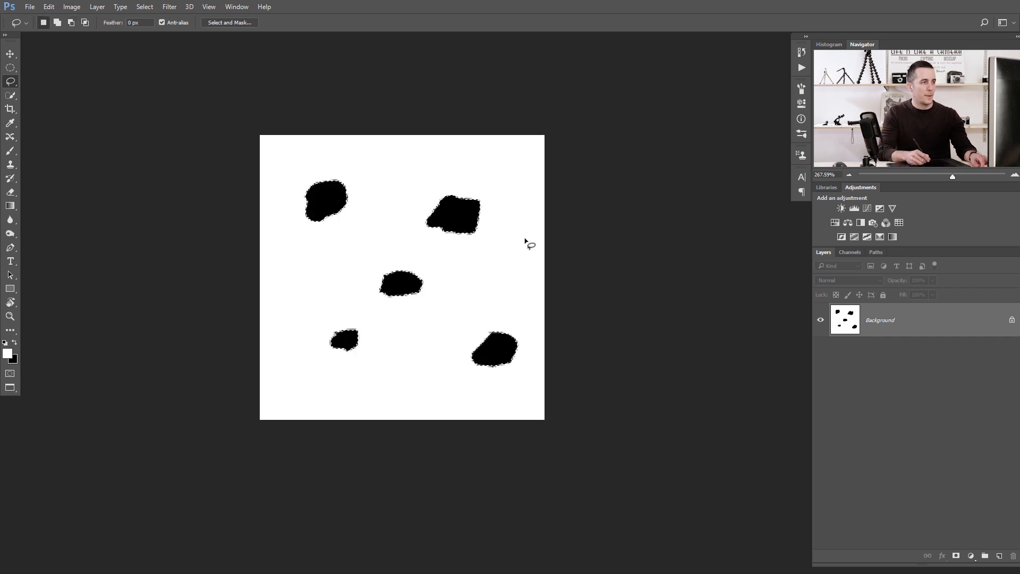
key("ctrl+d")
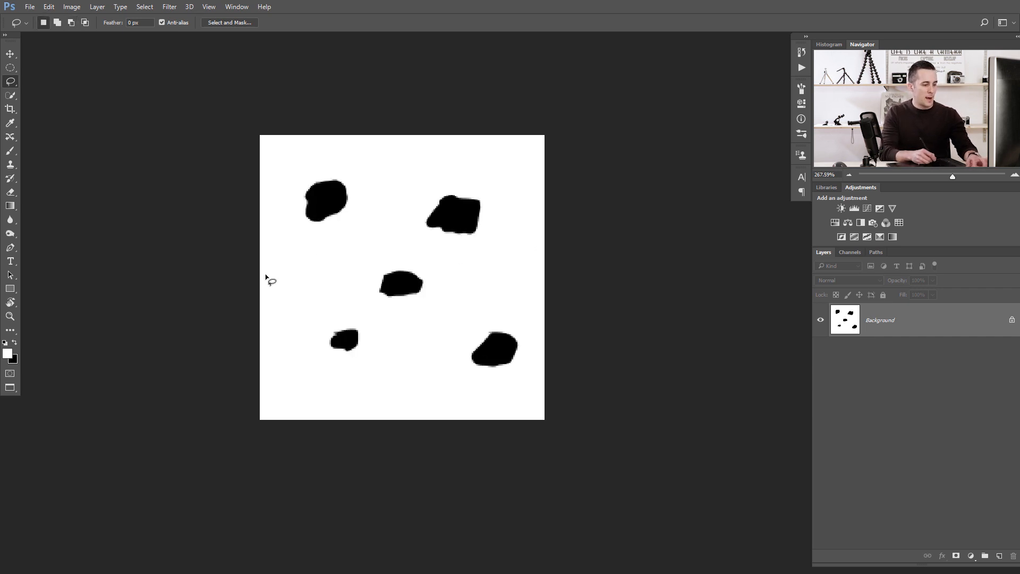
Pick the Brush tool at a smaller size, adjust its tip in the brush picker and set opacity to 20%.
key("b")
key("bracketleft")
key("bracketleft")
key("bracketleft")
key("bracketleft")
key("bracketleft")
key("bracketleft")
key("bracketleft")
key("bracketleft")
key("bracketleft")
key("bracketleft")
key("bracketleft")
key("bracketleft")
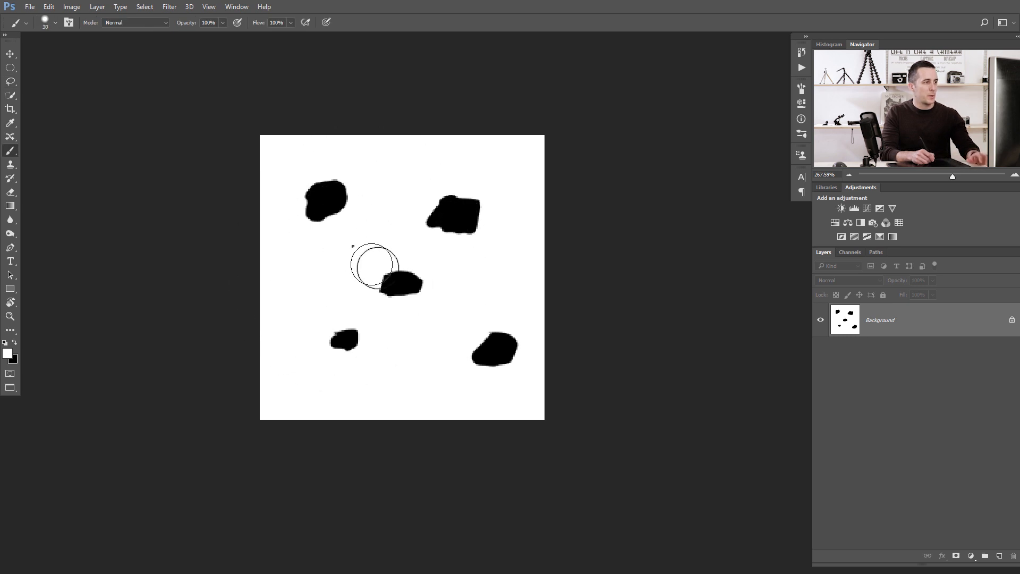
right_click(353, 246)
left_click_drag(419, 296, 405, 296)
left_click(189, 301)
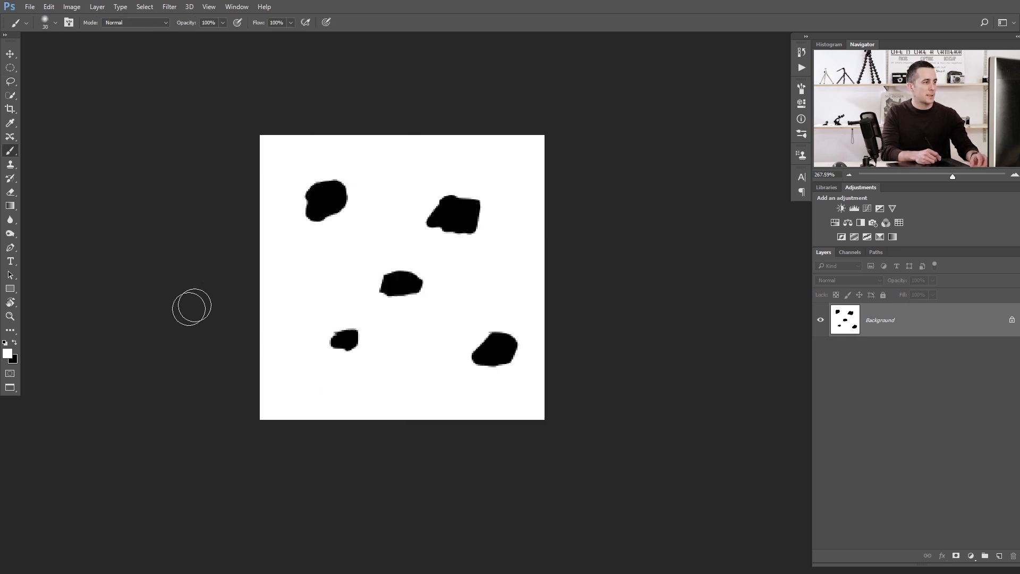
key("2")
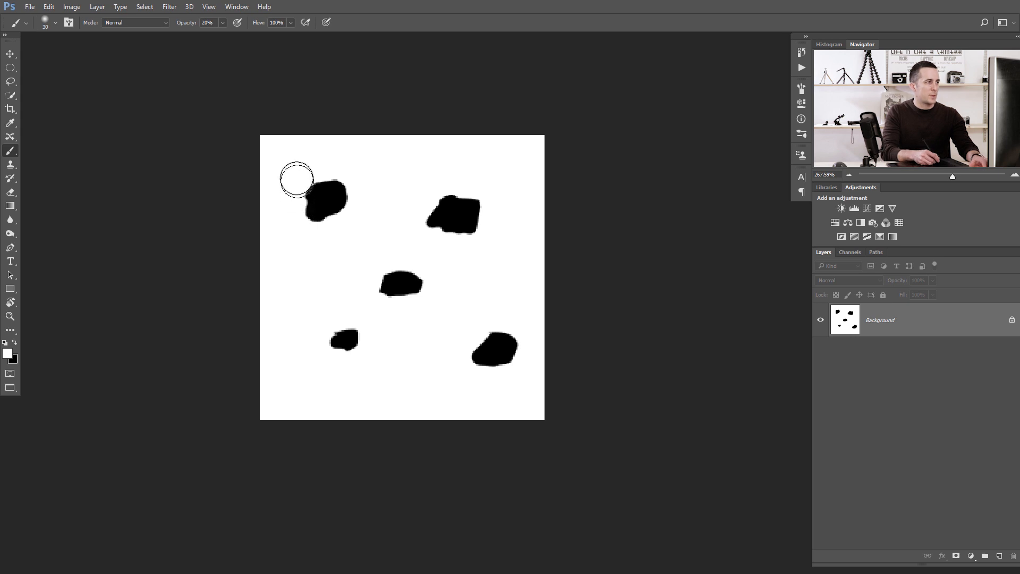
Paint white at 20% opacity over the black blobs to soften their centres, undoing the last dab.
left_click_drag(305, 178, 324, 205)
mouse_move(321, 241)
left_mouse_down()
mouse_move(328, 192)
mouse_move(347, 168)
left_mouse_up()
key("bracketleft")
left_click_drag(459, 214, 456, 212)
key("bracketright")
left_click_drag(401, 296, 401, 282)
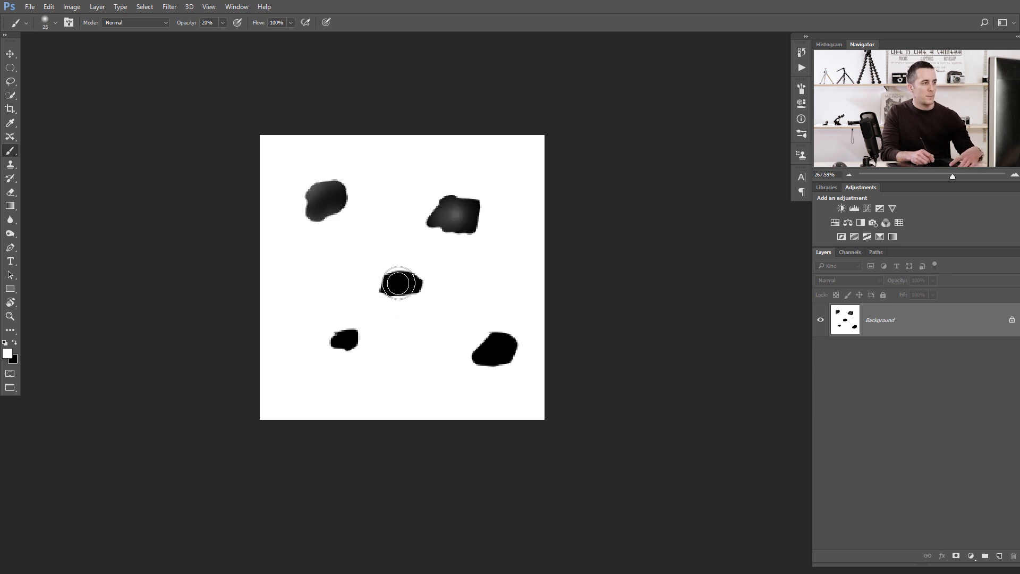
key("bracketleft")
key("bracketleft")
key("bracketleft")
left_click_drag(338, 338, 348, 339)
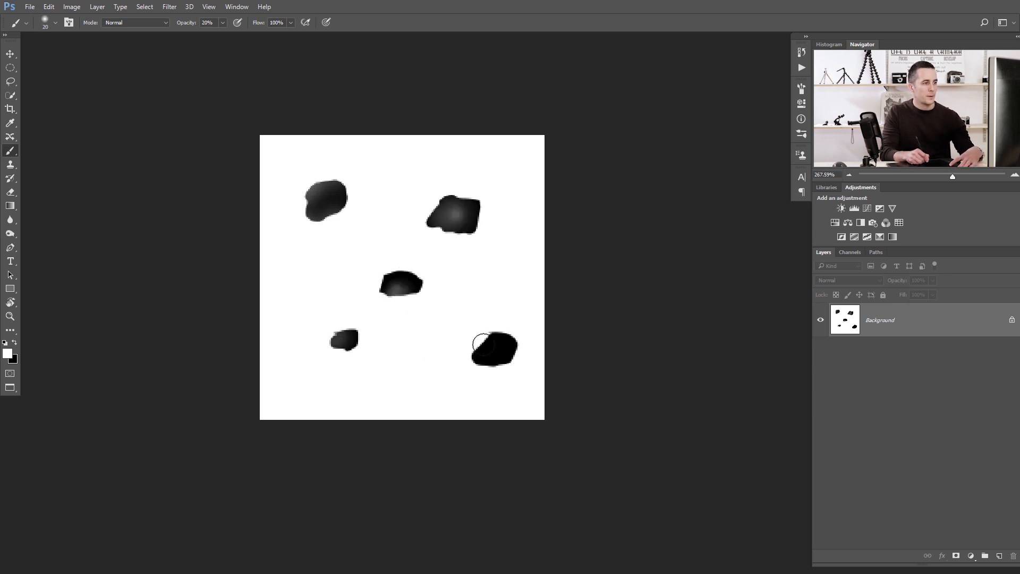
mouse_move(487, 333)
left_mouse_down()
mouse_move(507, 341)
mouse_move(497, 379)
mouse_move(481, 366)
left_mouse_up()
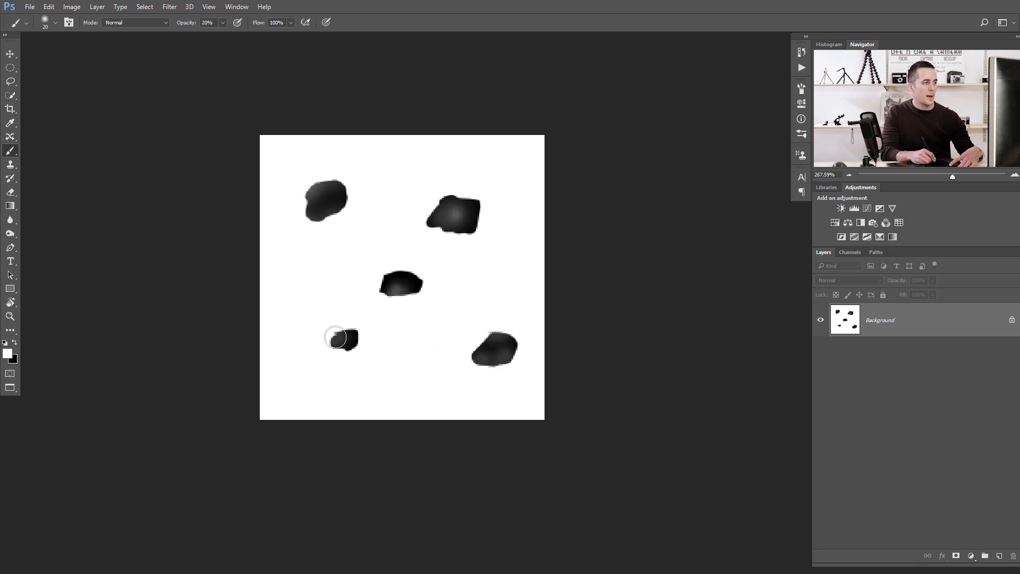
key("bracketright")
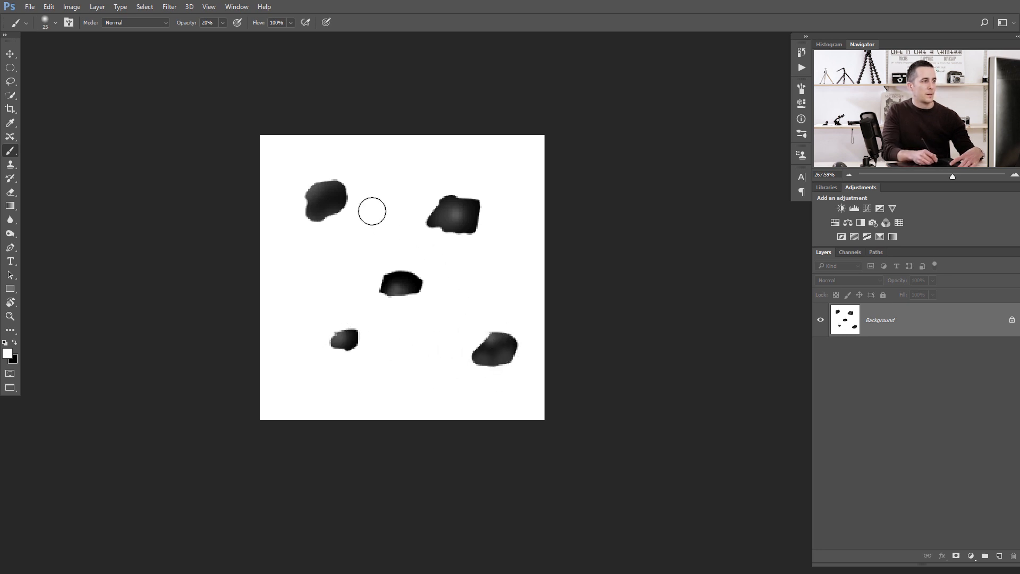
left_click(330, 195)
key("bracketleft")
key("bracketleft")
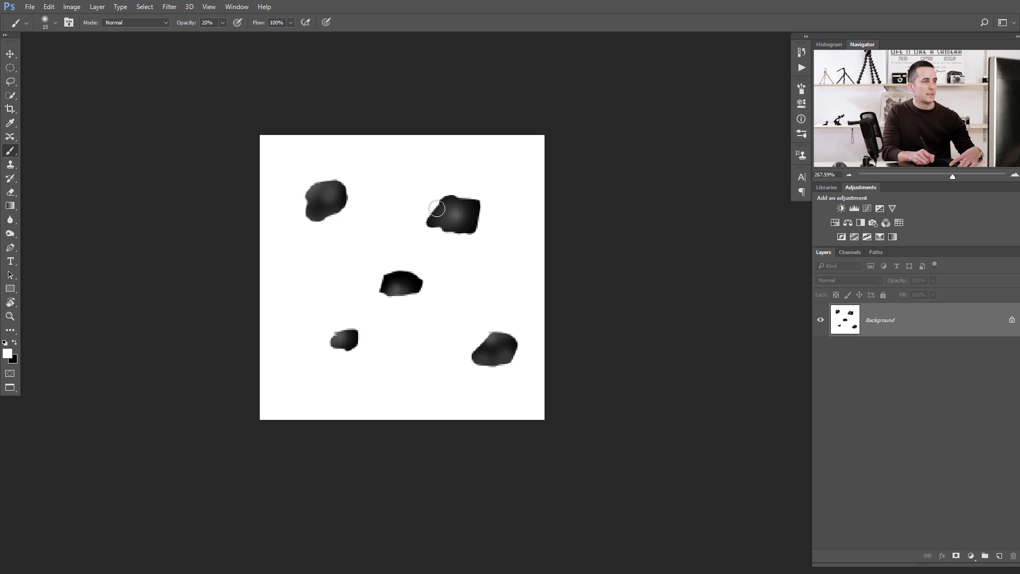
left_click(449, 216)
key("bracketright")
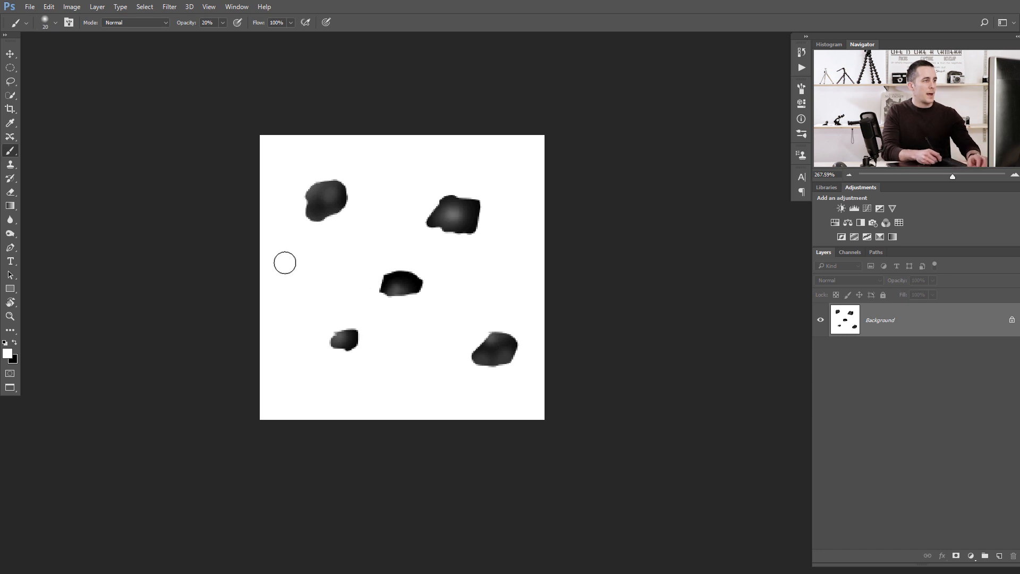
key("ctrl+z")
Define the blob canvas as a new brush preset named Hair Brush.
left_click(49, 7)
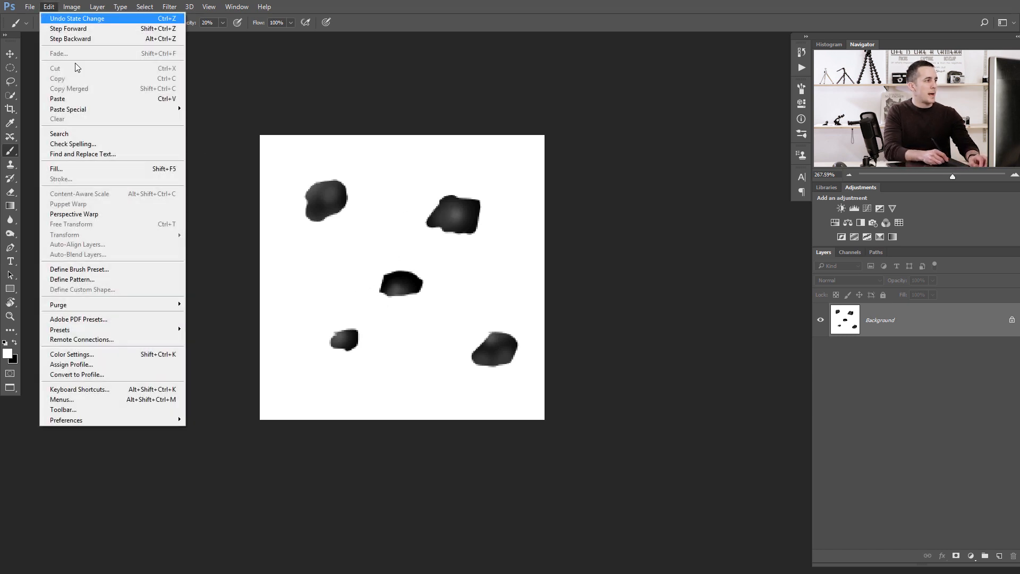
left_click(106, 271)
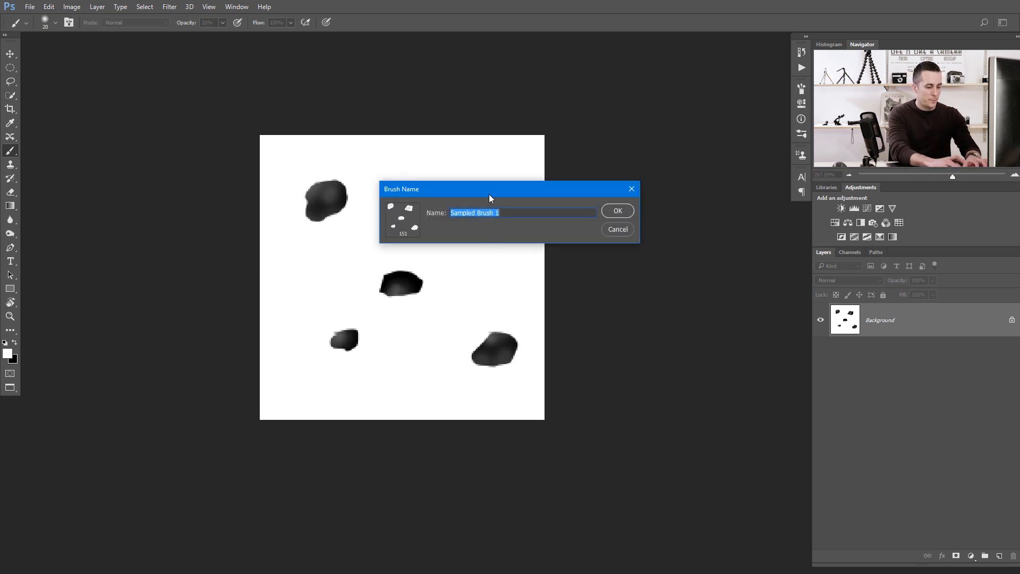
type("Hair Brush")
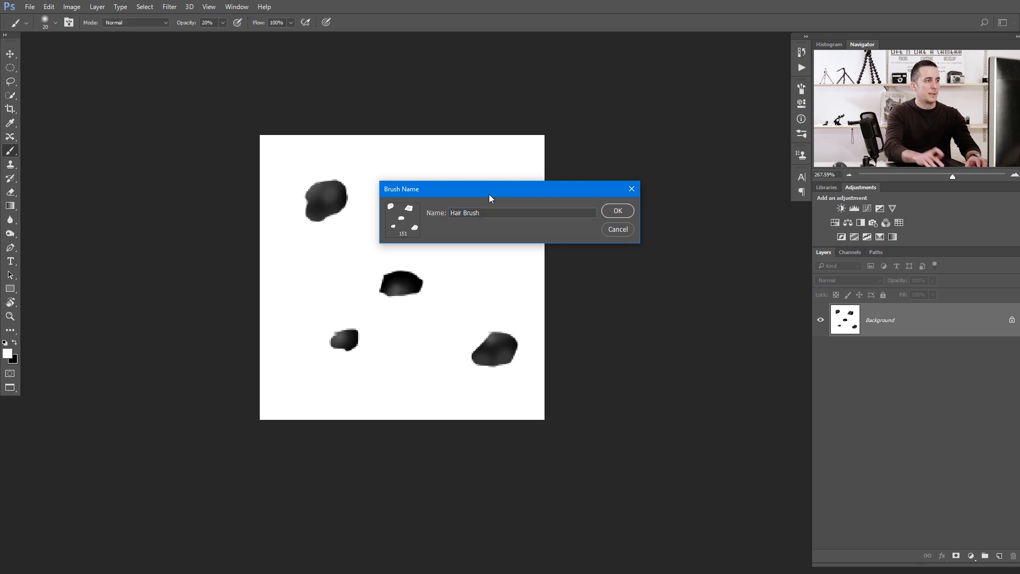
key("Return")
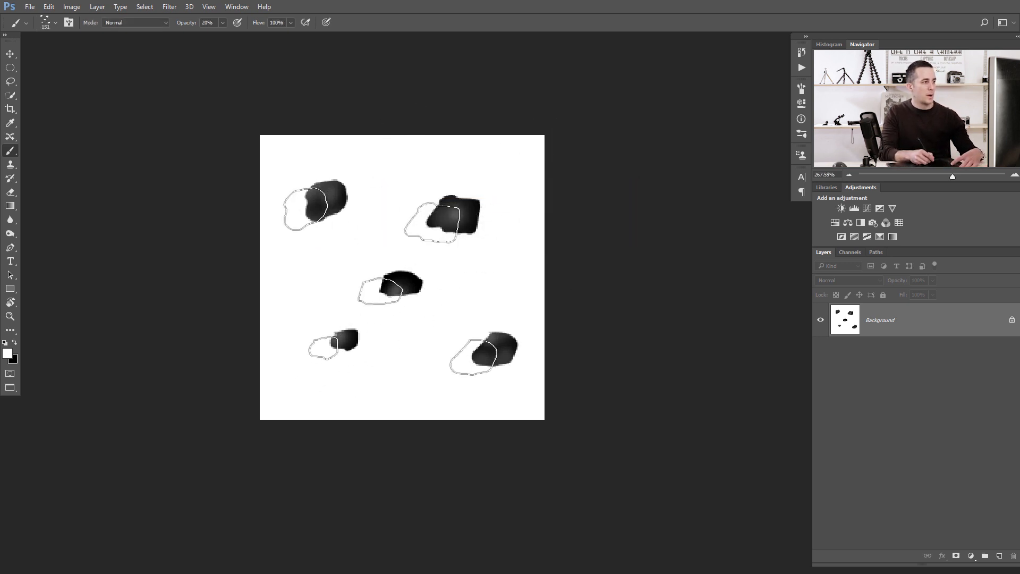
Test the new brush in black at 100% opacity and a smaller size across the canvas, undoing the first stroke.
key("x")
left_click_drag(355, 284, 404, 289)
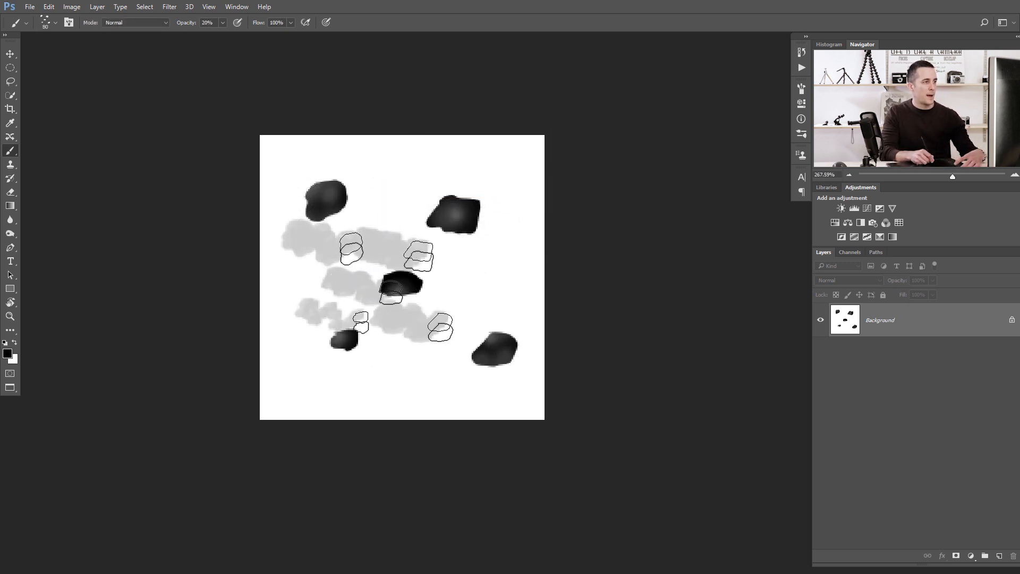
key("ctrl+z")
key("bracketleft")
key("bracketleft")
key("bracketleft")
key("bracketleft")
key("bracketleft")
key("bracketleft")
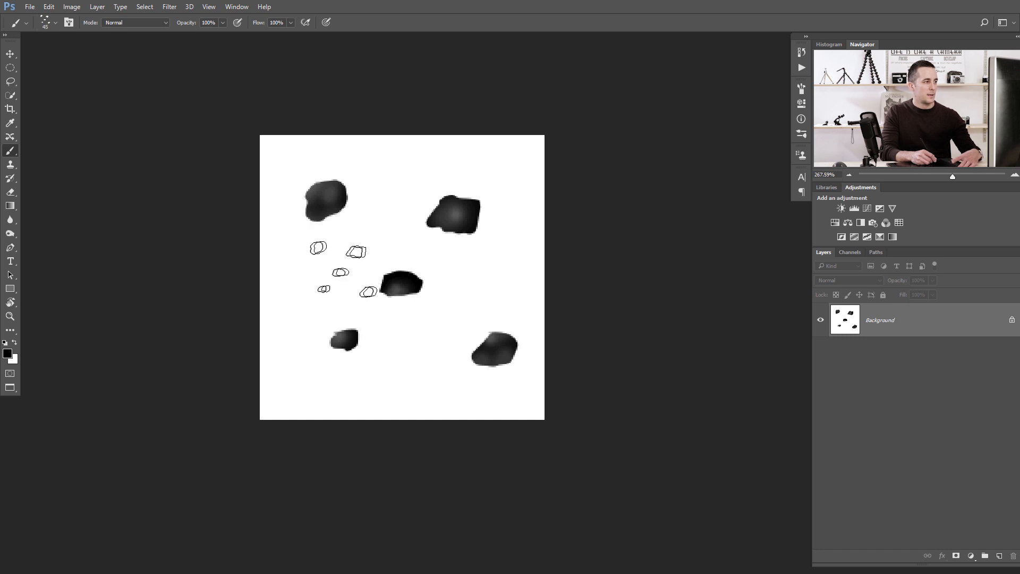
key("0")
mouse_move(319, 284)
left_mouse_down()
mouse_move(391, 196)
mouse_move(386, 366)
mouse_move(407, 394)
left_mouse_up()
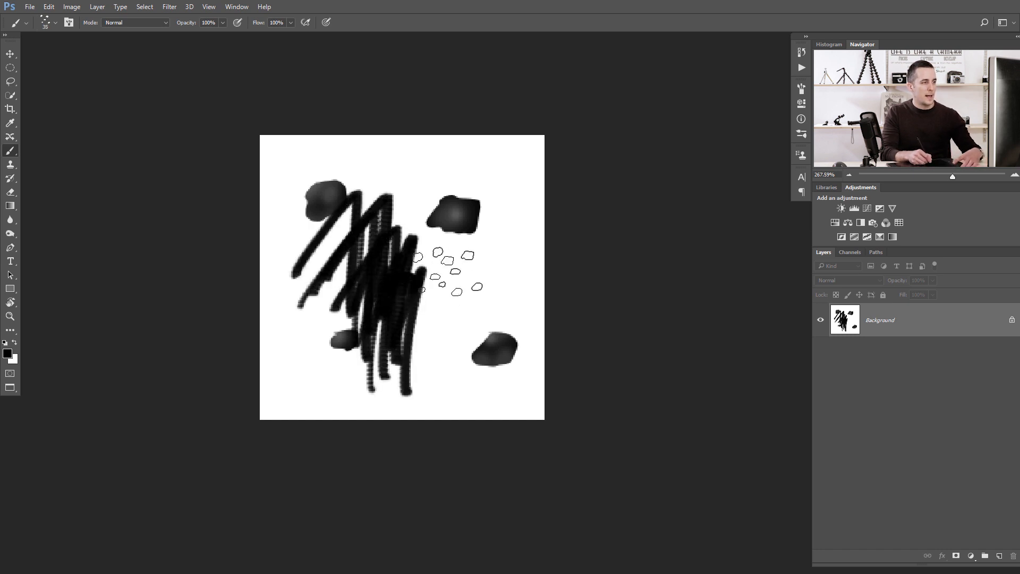
Paint further test strokes with the new brush at progressively smaller sizes on the canvas's right side.
key("bracketleft")
key("bracketleft")
key("bracketleft")
key("bracketleft")
mouse_move(481, 236)
left_mouse_down()
mouse_move(443, 361)
mouse_move(481, 354)
mouse_move(486, 370)
left_mouse_up()
key("bracketleft")
key("bracketleft")
key("bracketleft")
left_click_drag(494, 240, 496, 340)
left_click_drag(498, 221, 507, 337)
left_click_drag(509, 235, 511, 337)
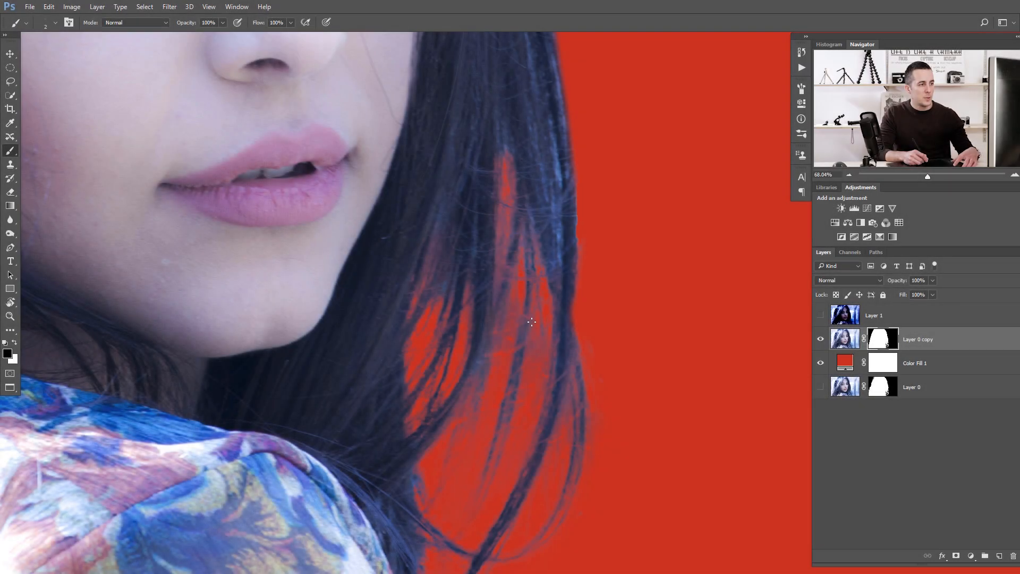
Paint white with the new brush on the portrait copy's layer mask along the right hair edge to restore strands.
key("bracketright")
key("bracketright")
key("bracketright")
key("bracketright")
key("bracketright")
key("bracketright")
key("bracketright")
key("bracketright")
key("bracketright")
key("bracketleft")
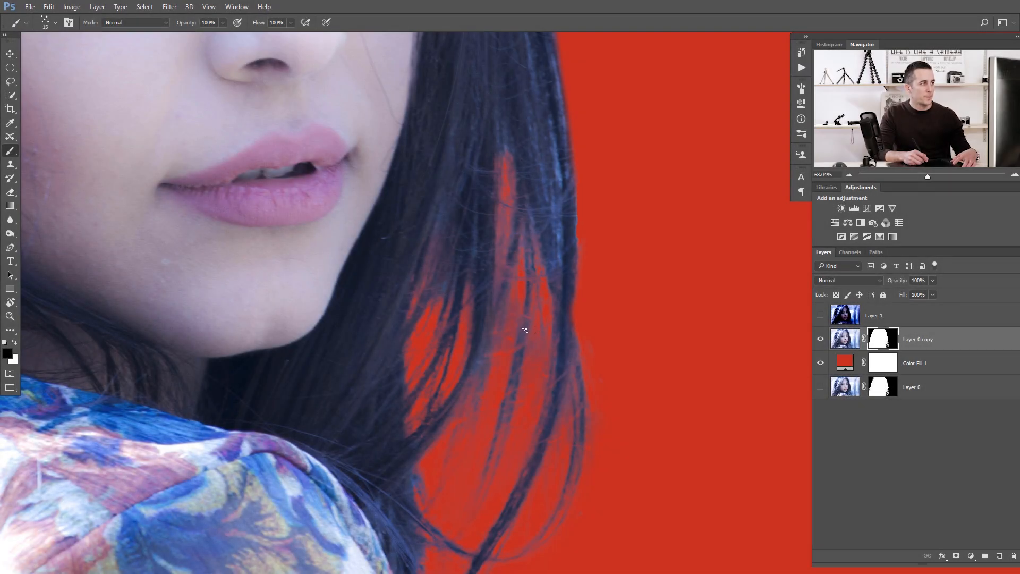
key("x")
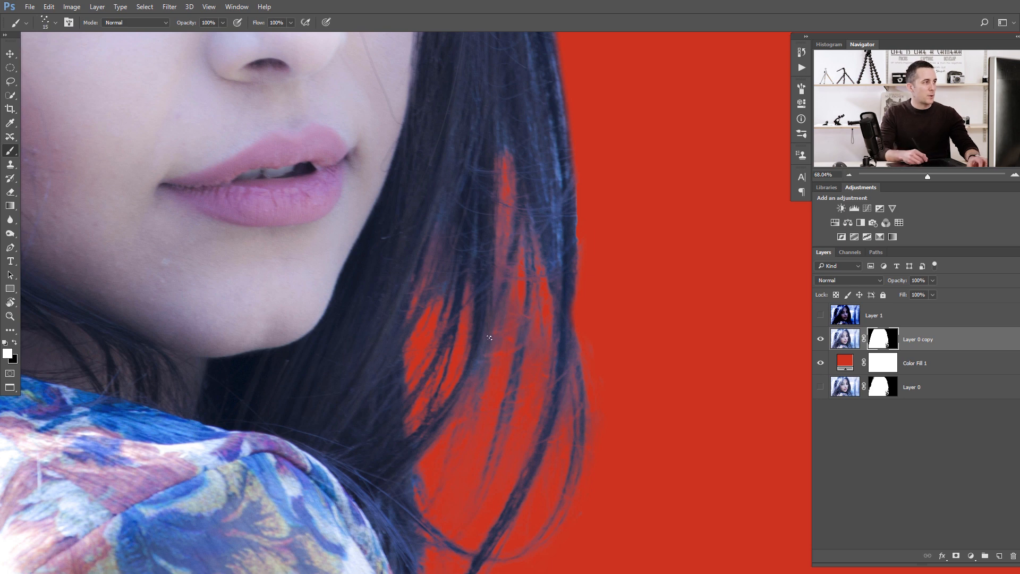
left_click_drag(511, 347, 494, 319)
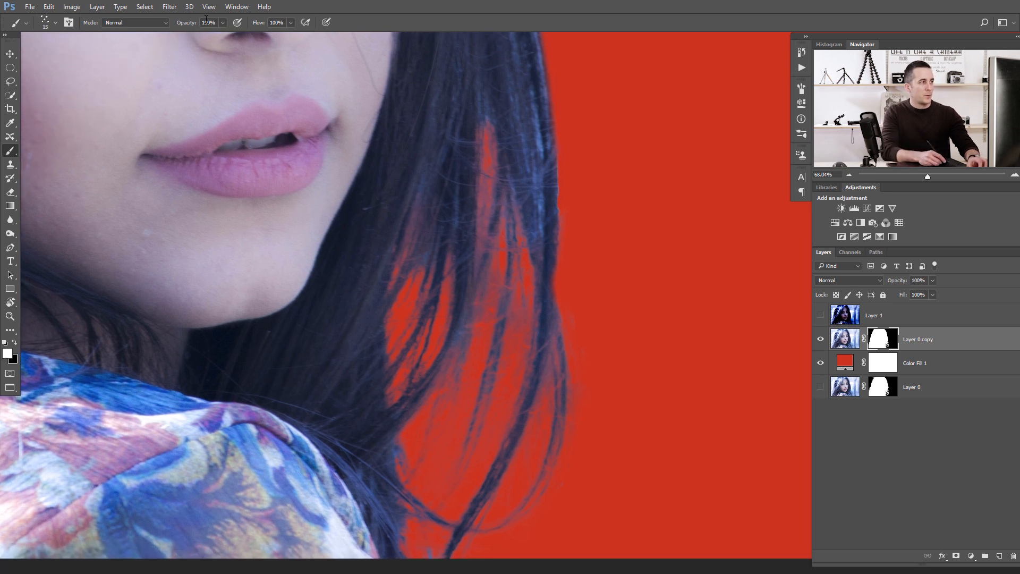
left_click_drag(476, 337, 511, 337)
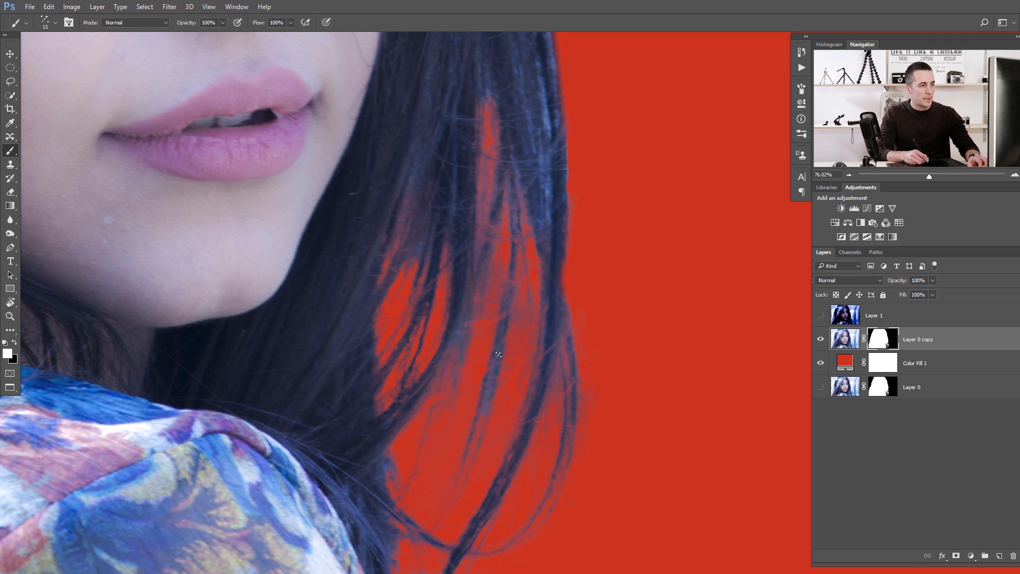
left_click_drag(476, 429, 441, 510)
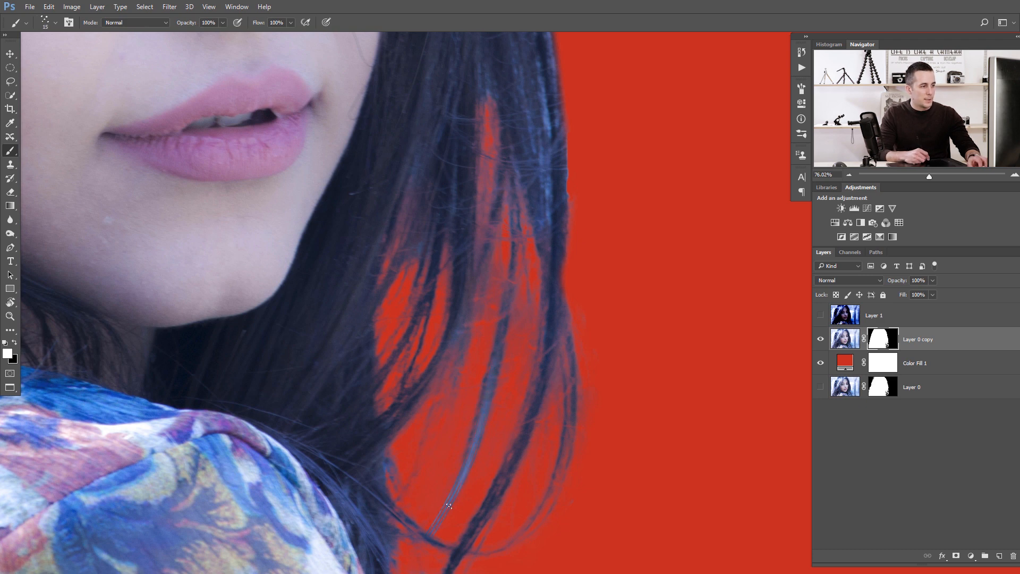
Paint white with a smaller new brush along individual hair strands on the right edge of the mask.
scroll(462, 476, "up", 3)
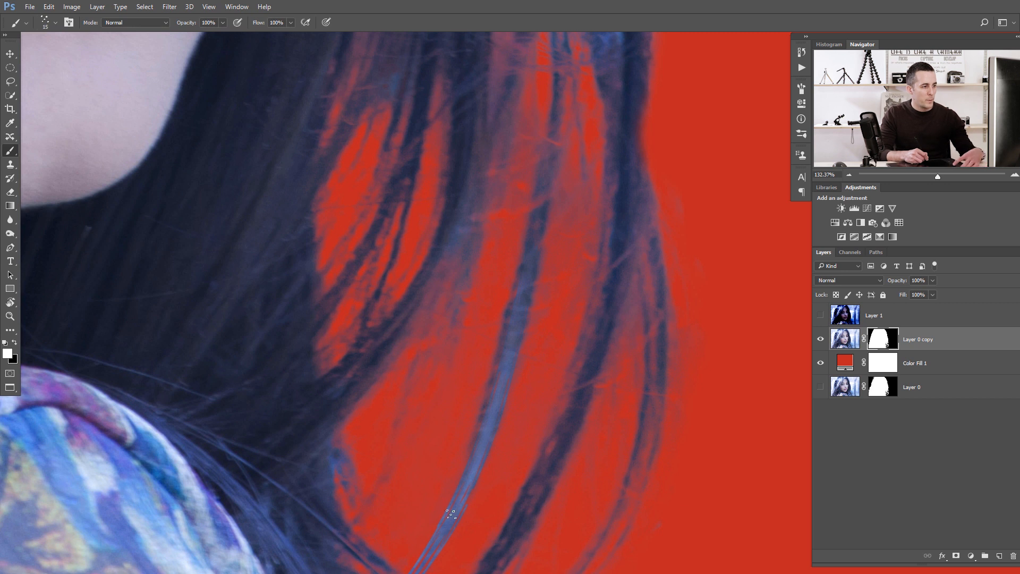
key("bracketleft")
key("bracketleft")
key("bracketleft")
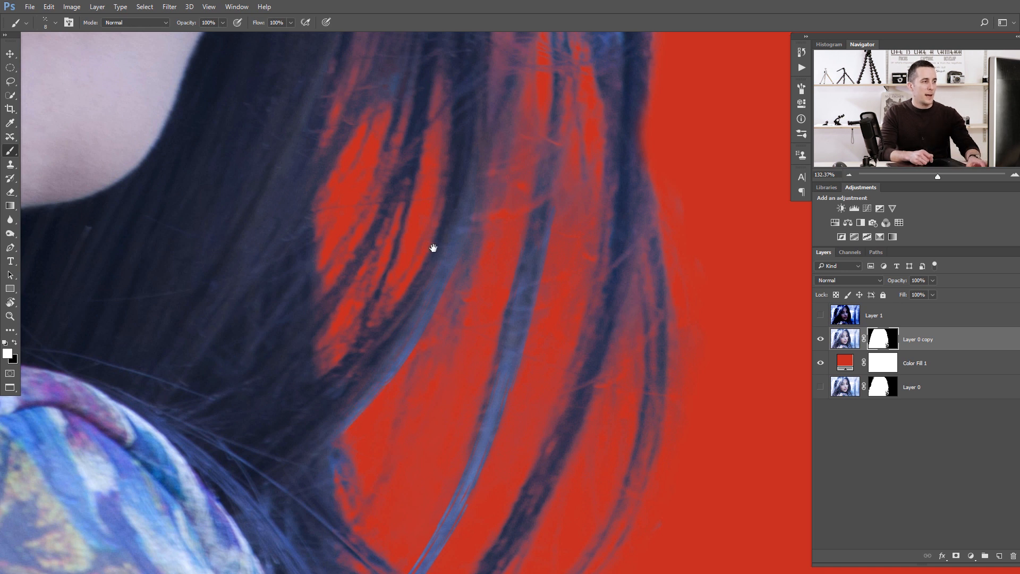
scroll(383, 259, "up", 3)
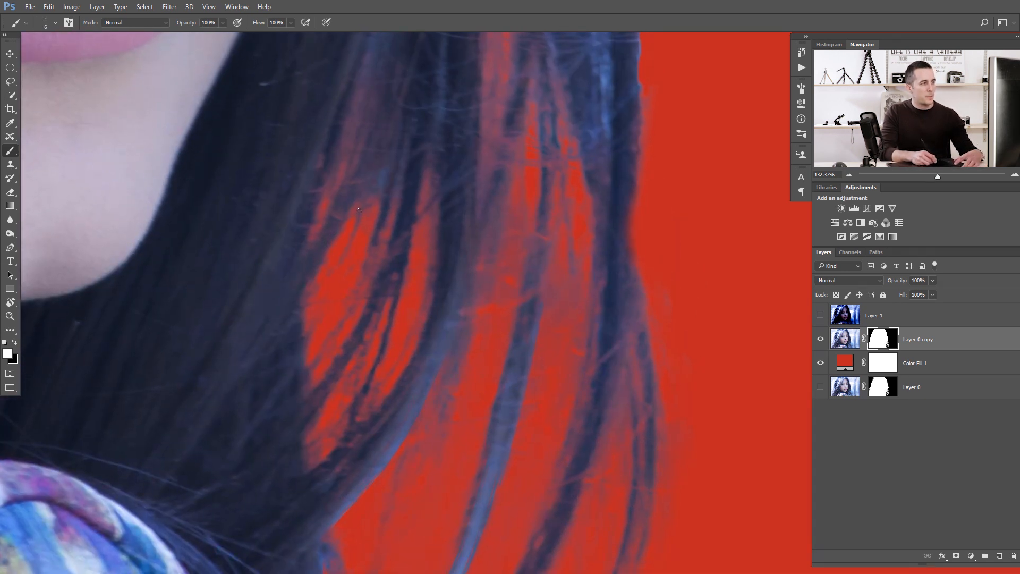
left_click_drag(313, 292, 371, 188)
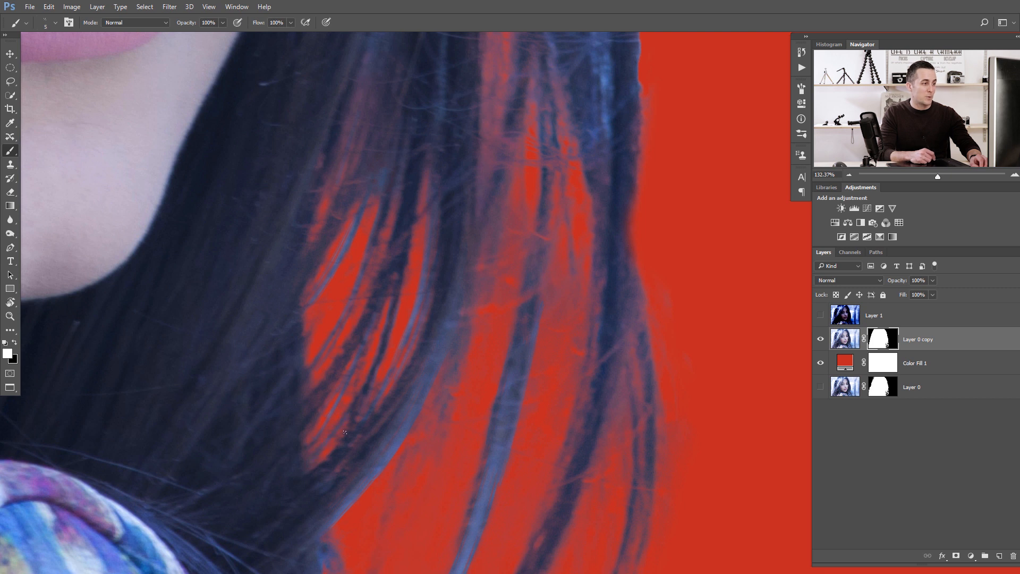
left_click_drag(440, 337, 391, 319)
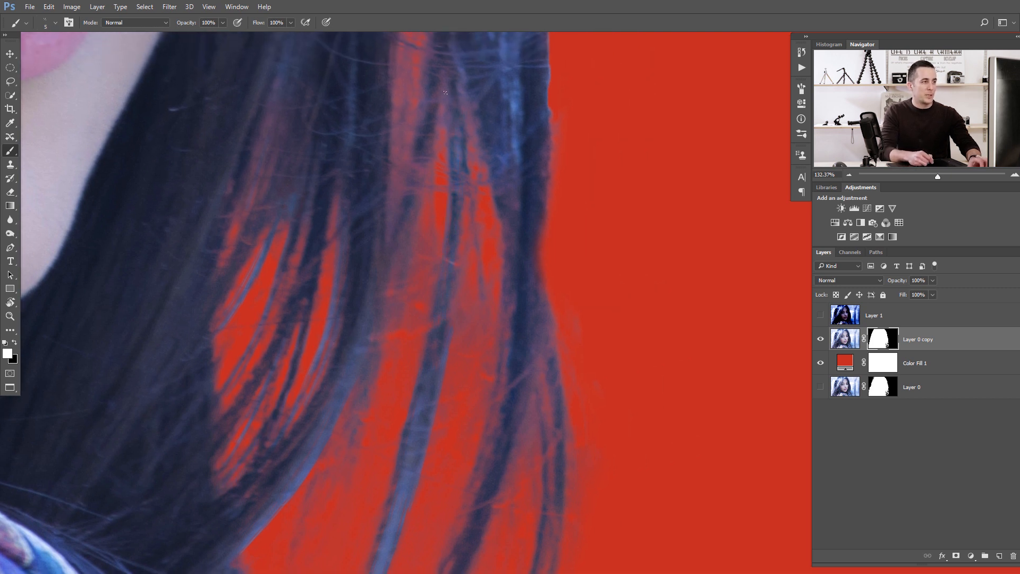
left_click_drag(446, 94, 445, 227)
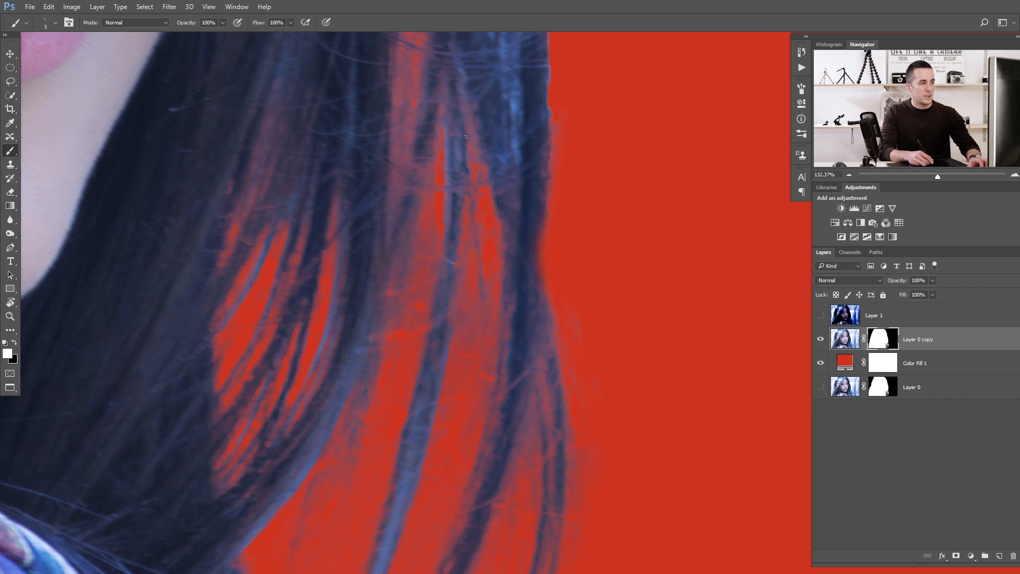
left_click_drag(442, 240, 421, 368)
key("bracketleft")
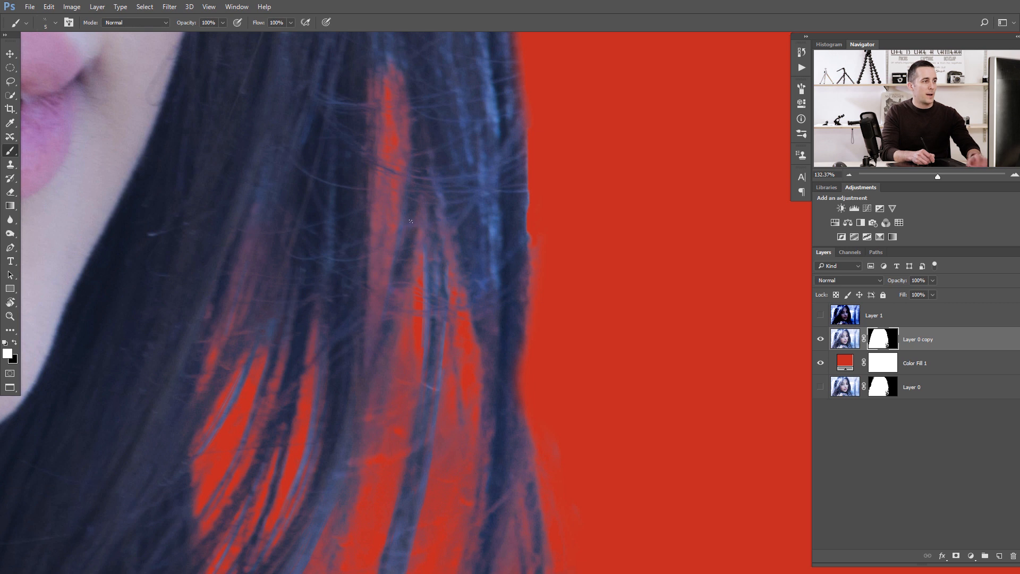
key("bracketleft")
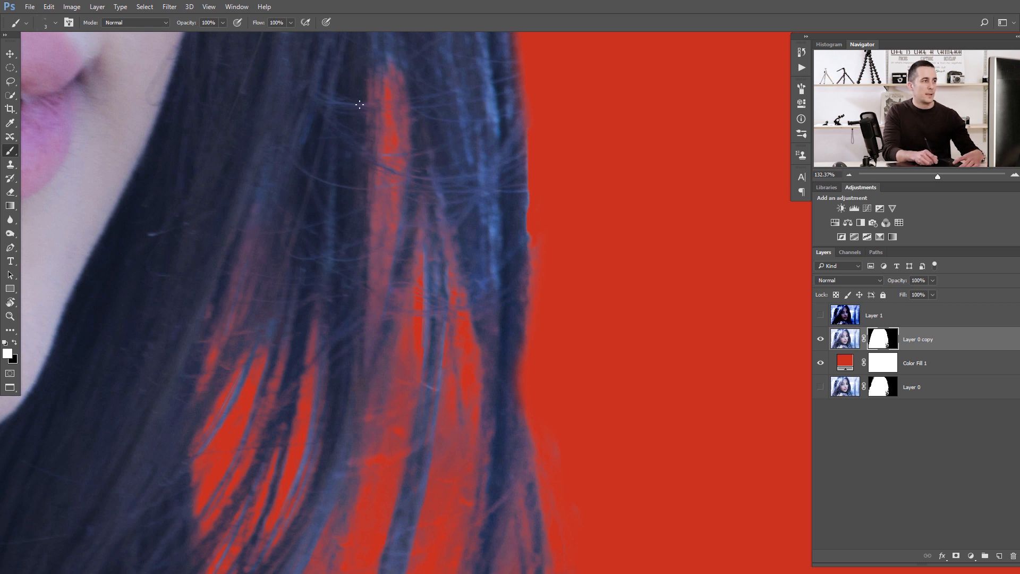
left_click_drag(401, 86, 388, 123)
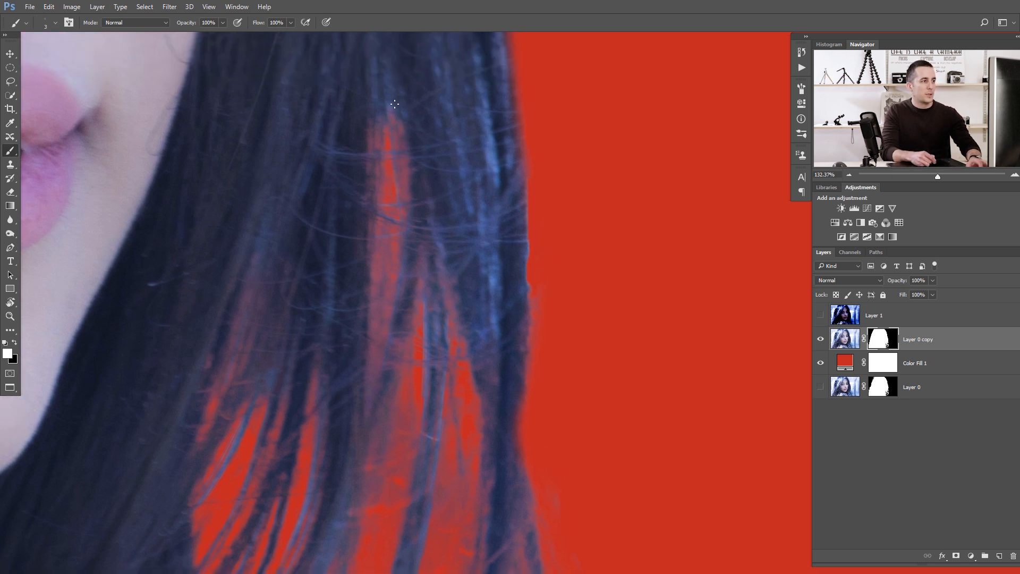
mouse_move(376, 240)
left_mouse_down()
mouse_move(383, 212)
mouse_move(382, 221)
left_mouse_up()
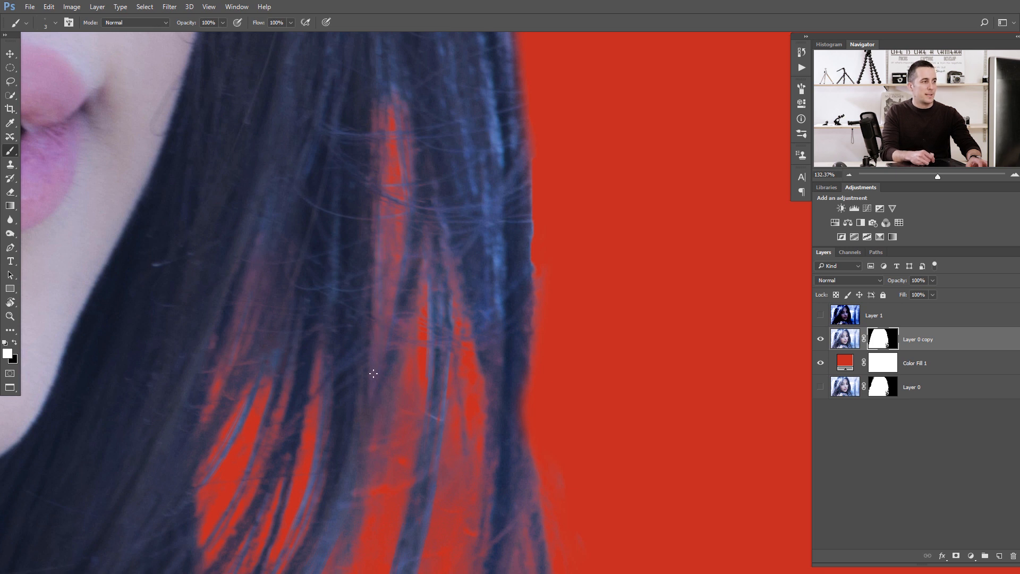
left_click_drag(358, 399, 394, 267)
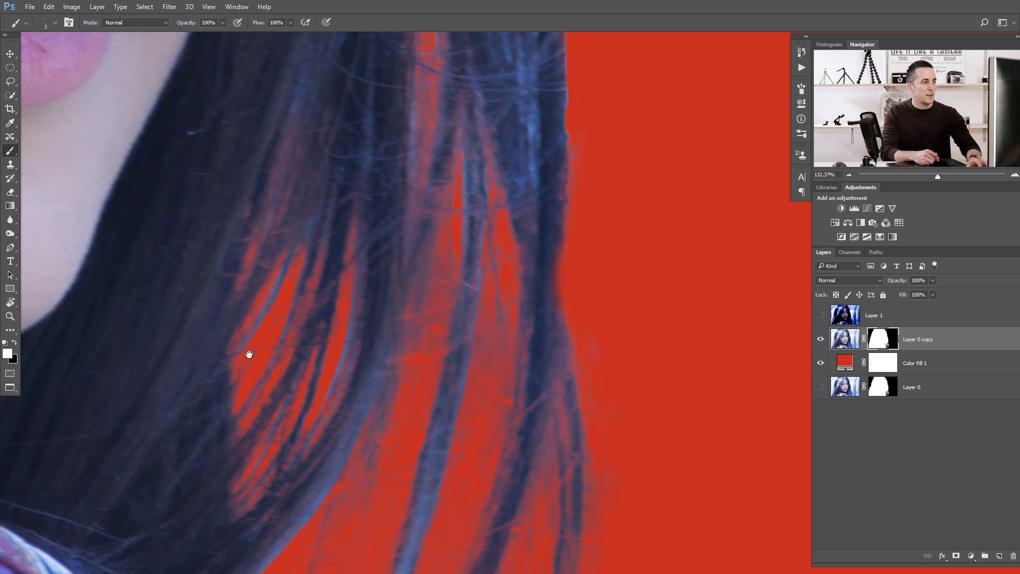
left_click_drag(246, 355, 291, 285)
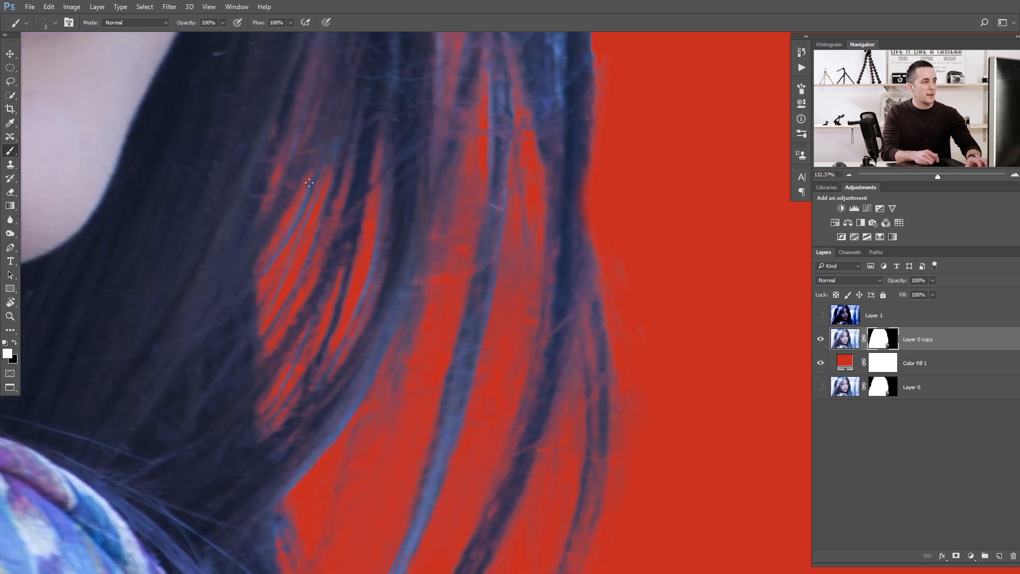
Set the feather of the portrait copy's layer mask to 2.2 px.
scroll(307, 266, "down", 4)
scroll(342, 248, "up", 5)
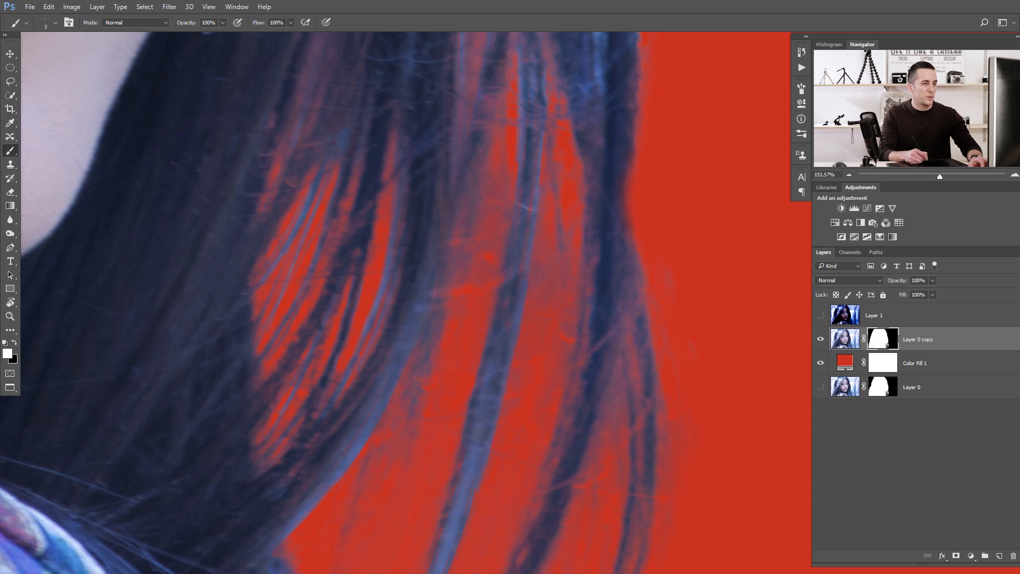
double_click(886, 344)
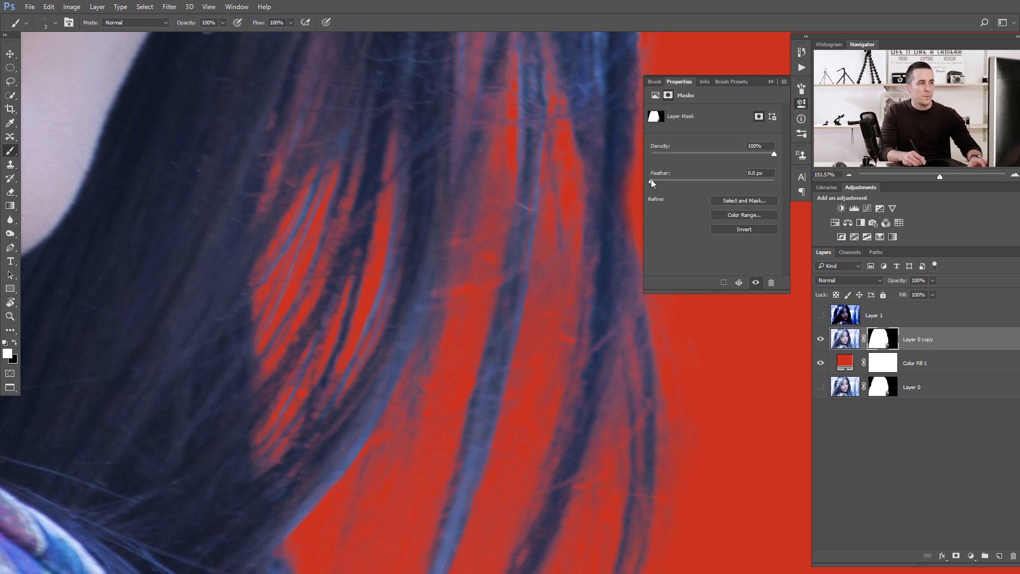
left_click_drag(651, 179, 656, 182)
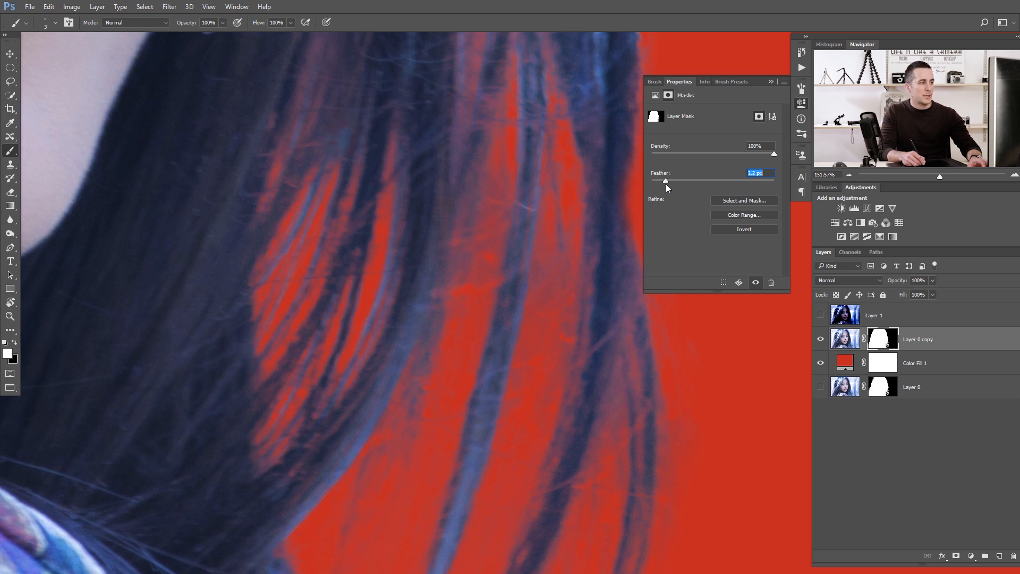
left_click_drag(668, 184, 666, 185)
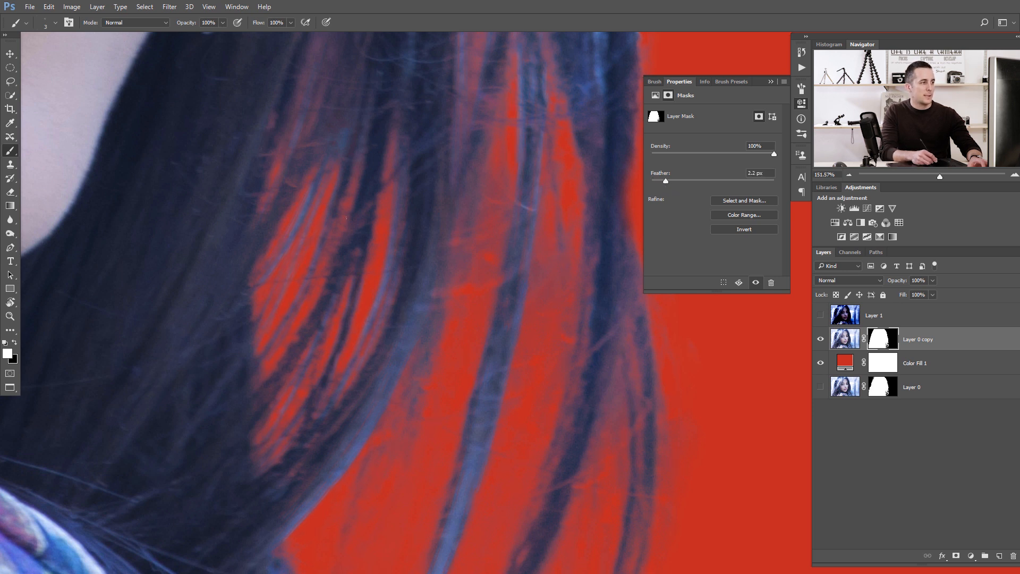
left_click_drag(414, 433, 428, 349)
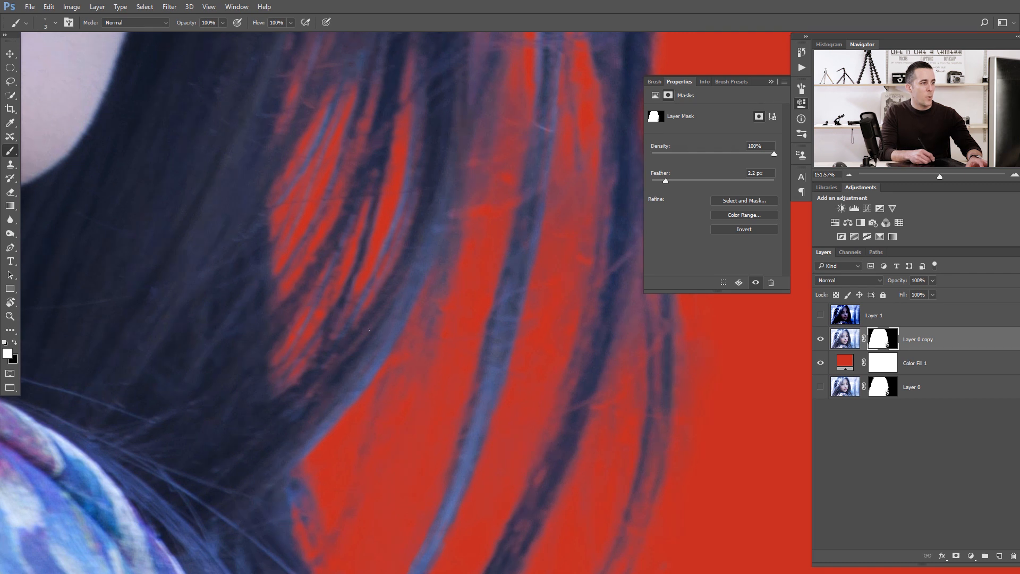
left_click(770, 81)
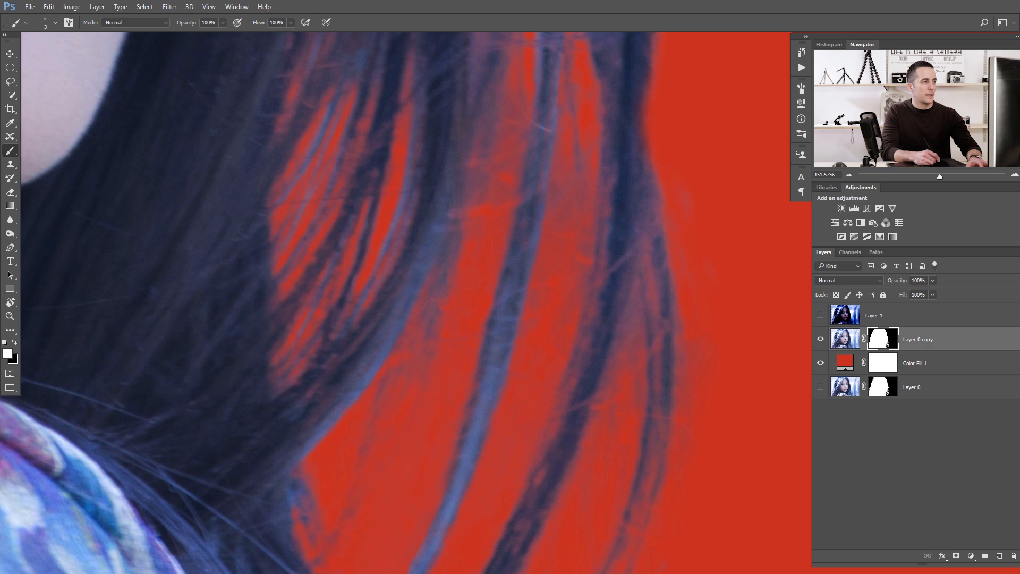
Enlarge the brush and paint white on the mask along the lowest hair strands on the right.
scroll(486, 231, "down", 4)
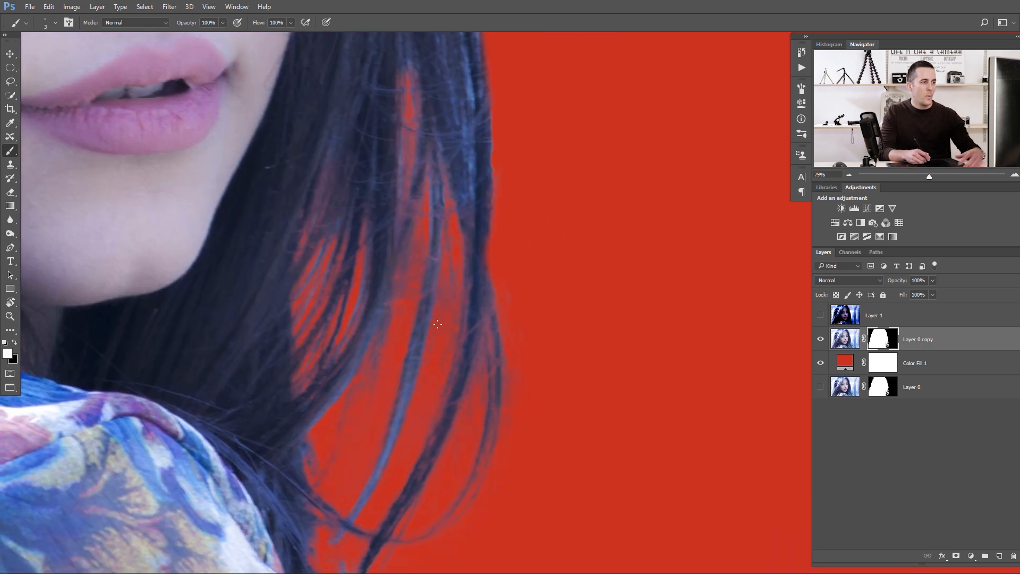
key("bracketright")
key("bracketright")
key("bracketright")
key("bracketright")
key("bracketright")
key("bracketright")
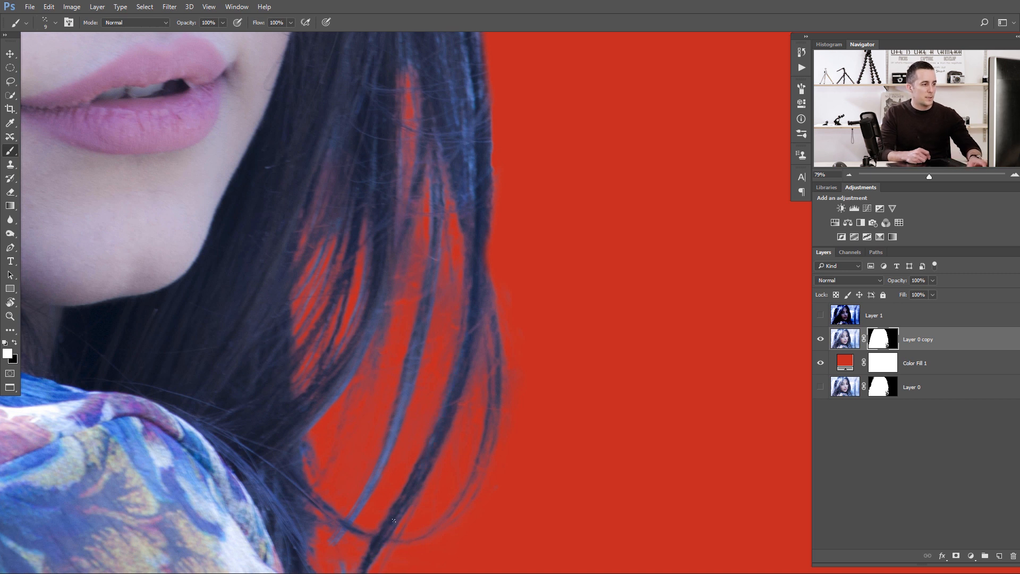
left_click_drag(381, 527, 410, 448)
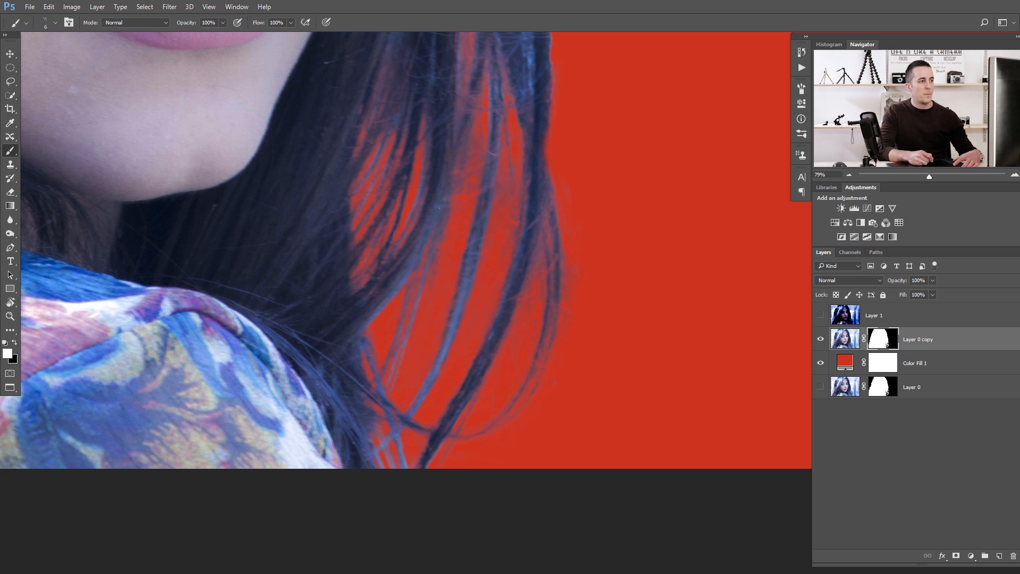
Set the brush opacity to 50%, enlarge the brush and paint white along the right hair edge.
key("5")
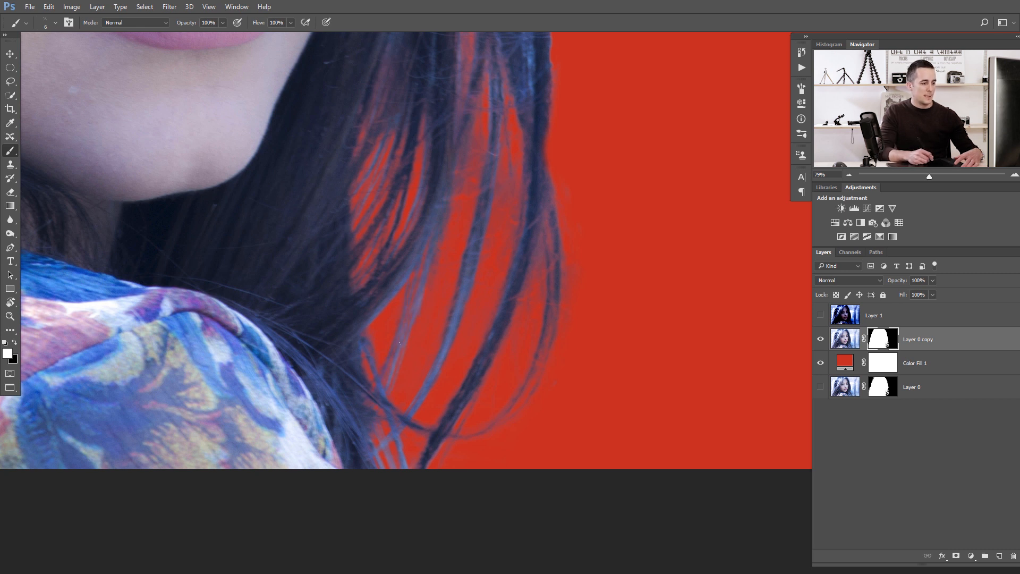
key("bracketright")
key("bracketright")
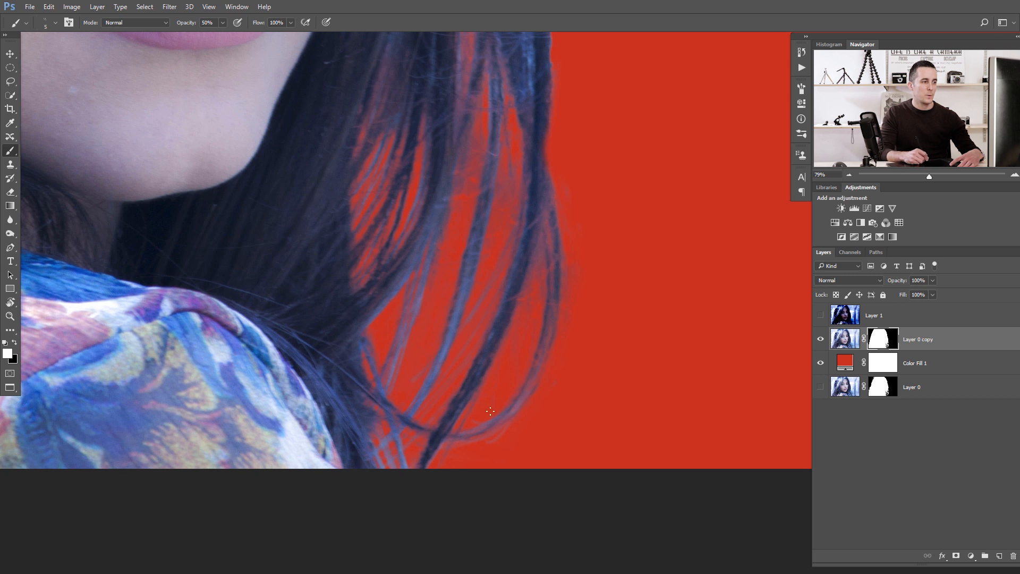
key("bracketright")
key("bracketright")
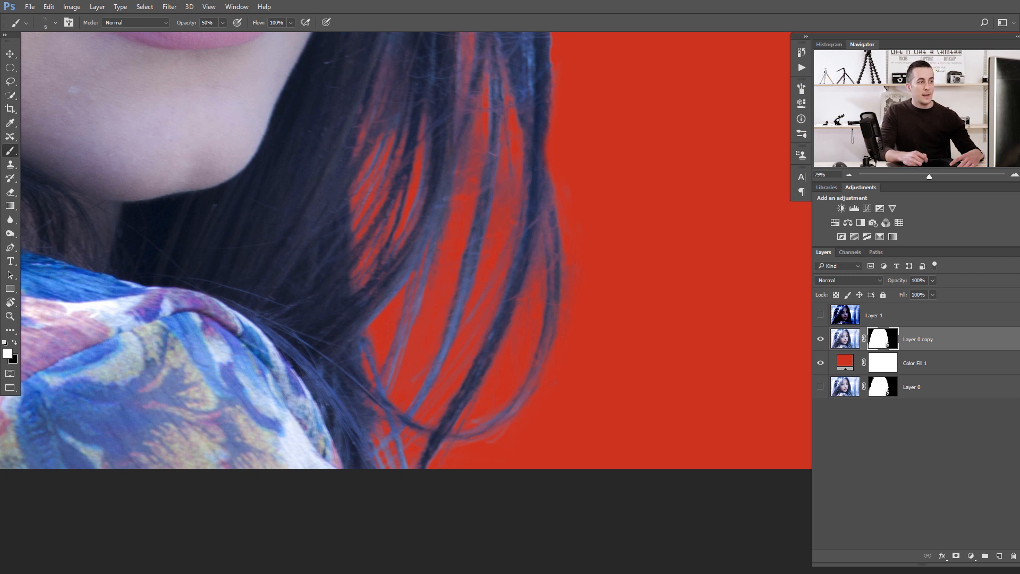
left_click_drag(538, 150, 496, 244)
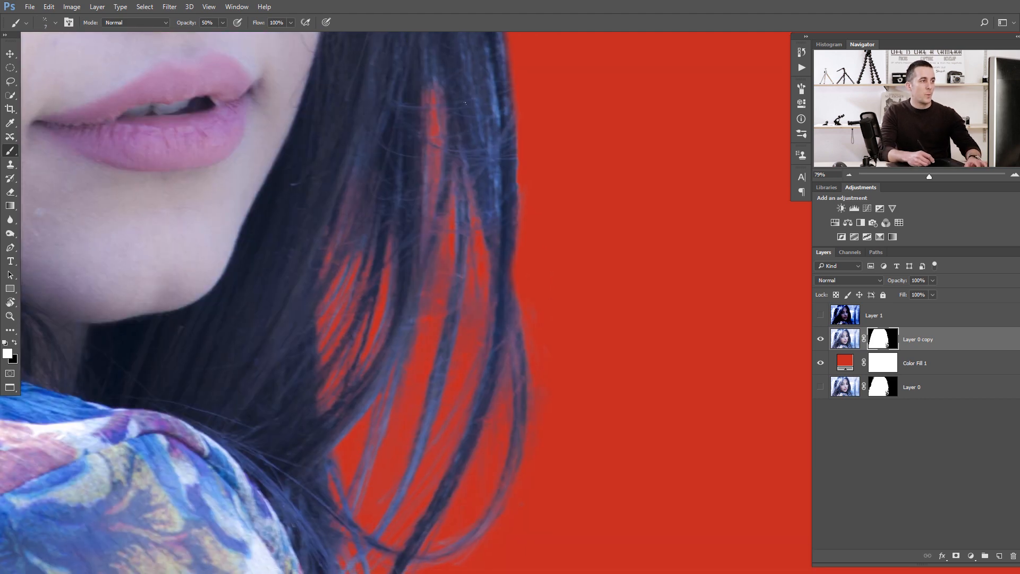
scroll(425, 104, "up", 3)
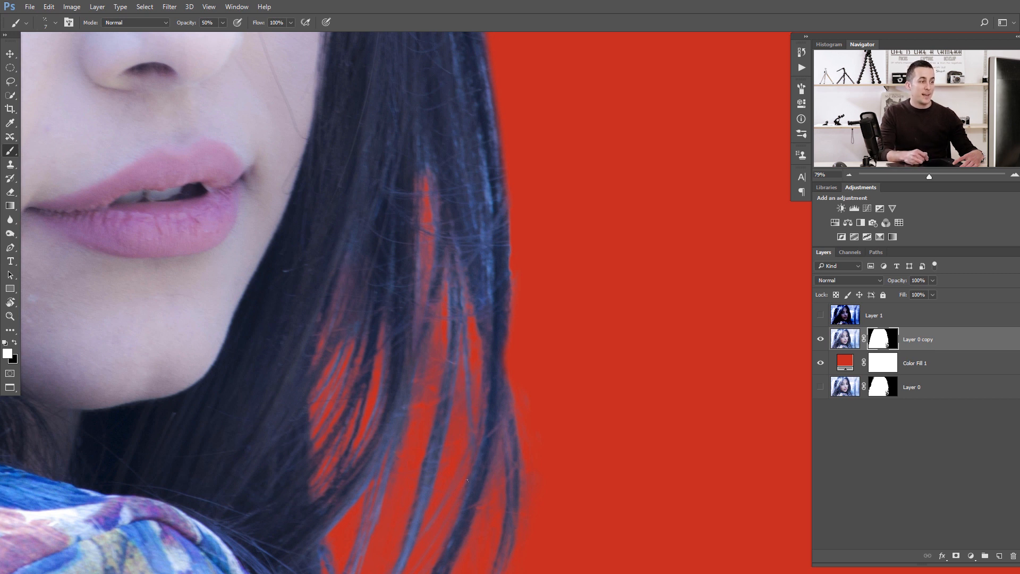
scroll(462, 441, "down", 4)
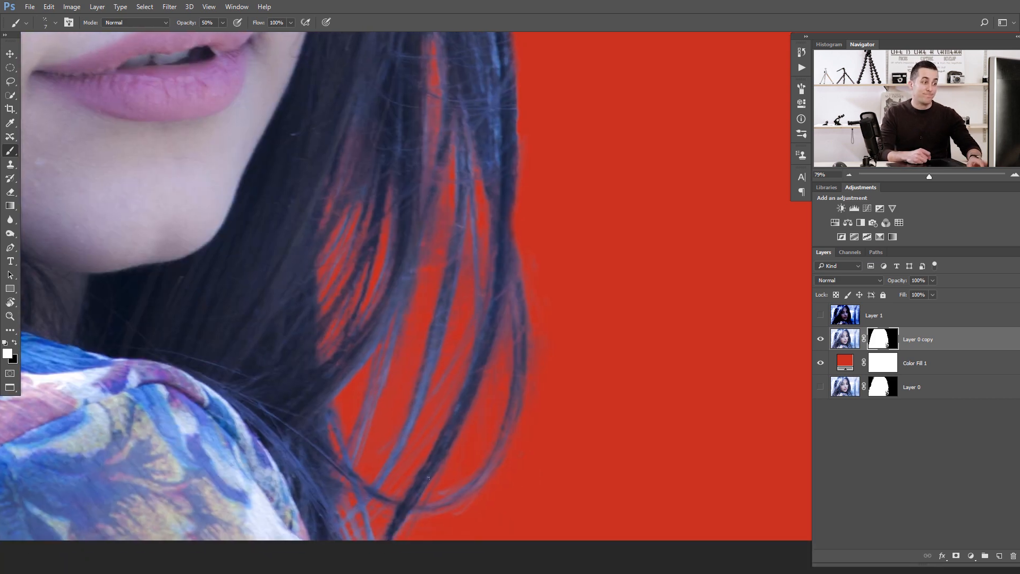
scroll(378, 326, "up", 1)
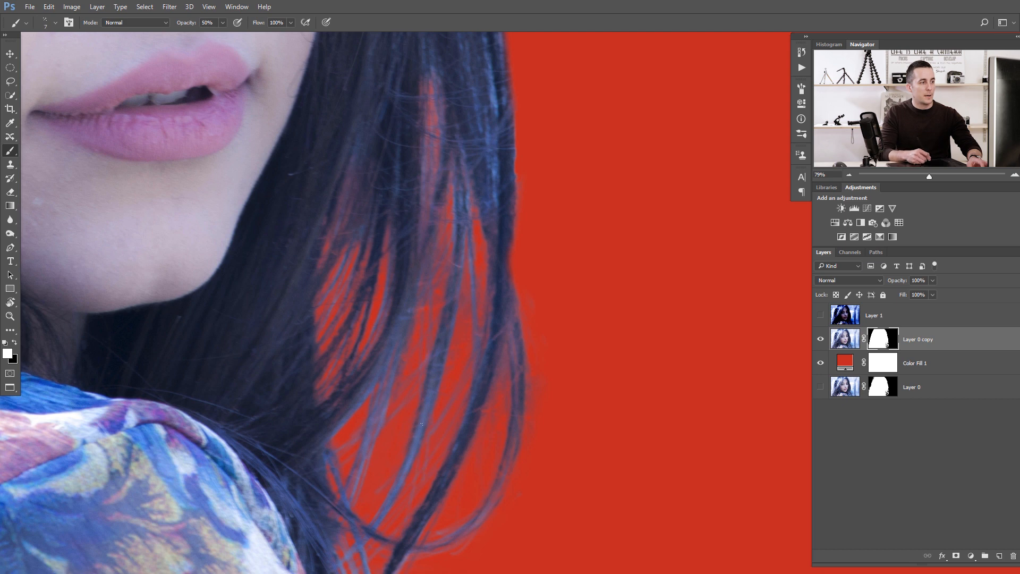
scroll(396, 506, "down", 3)
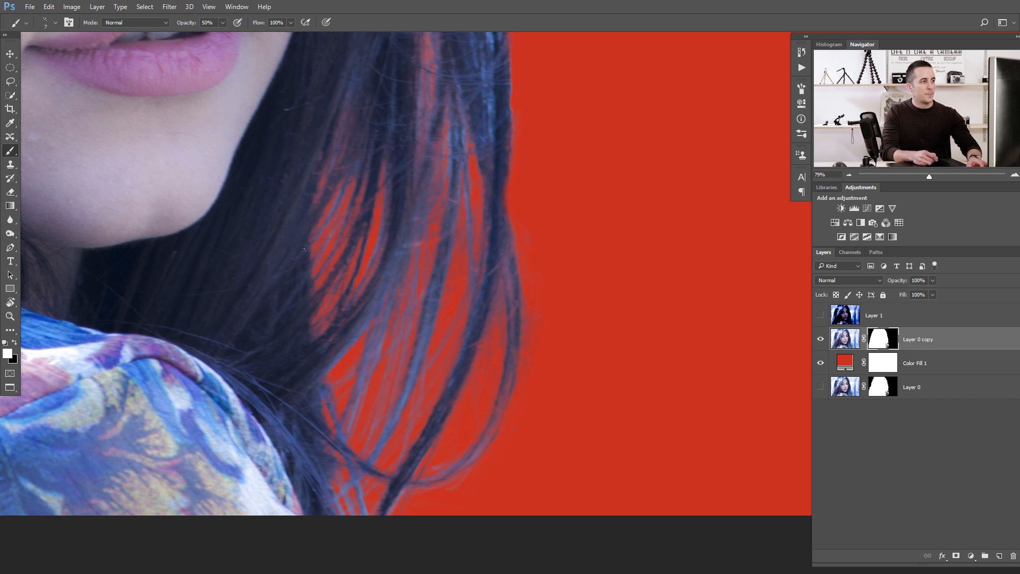
scroll(401, 223, "down", 2)
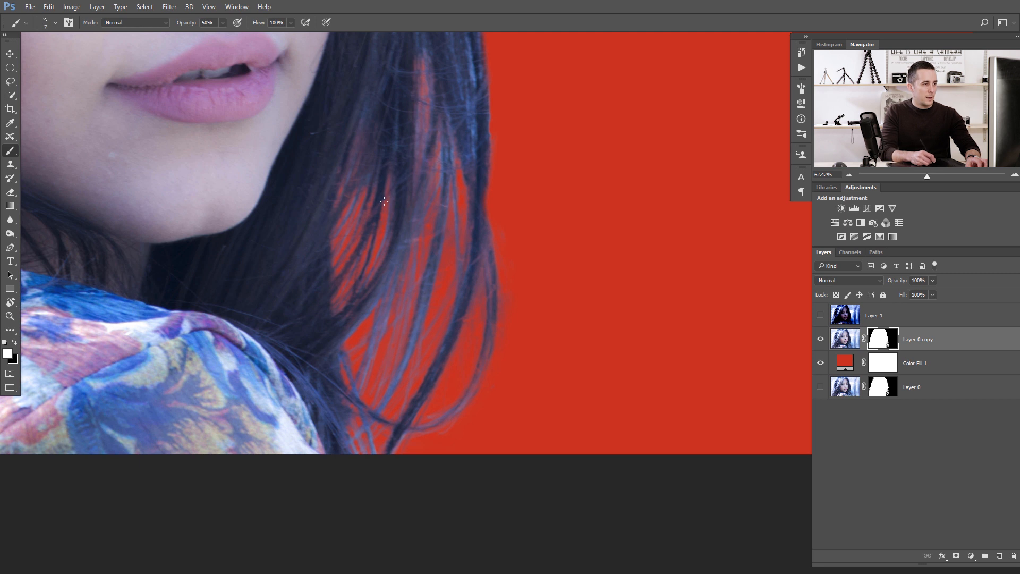
scroll(402, 176, "up", 2)
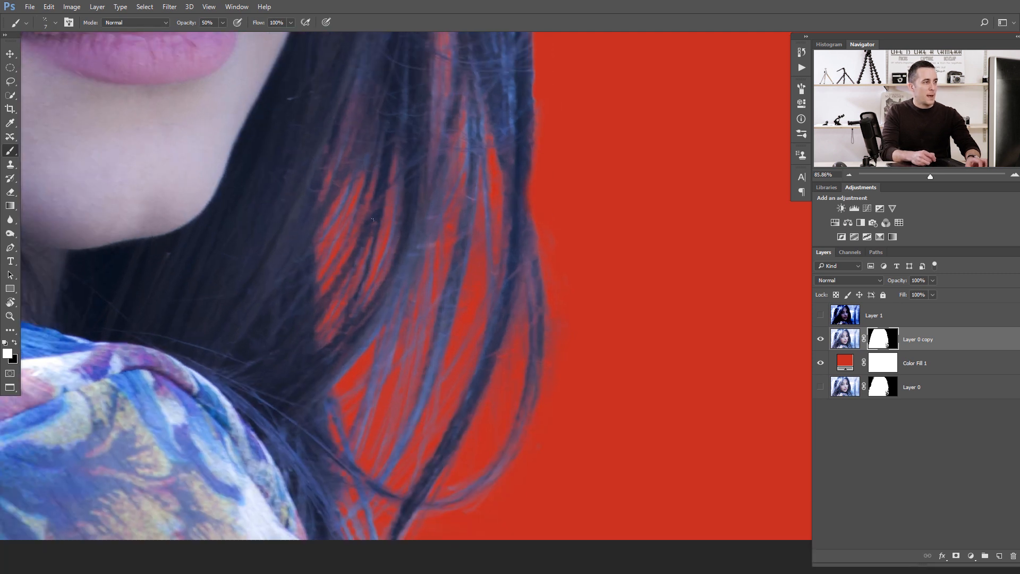
key("x")
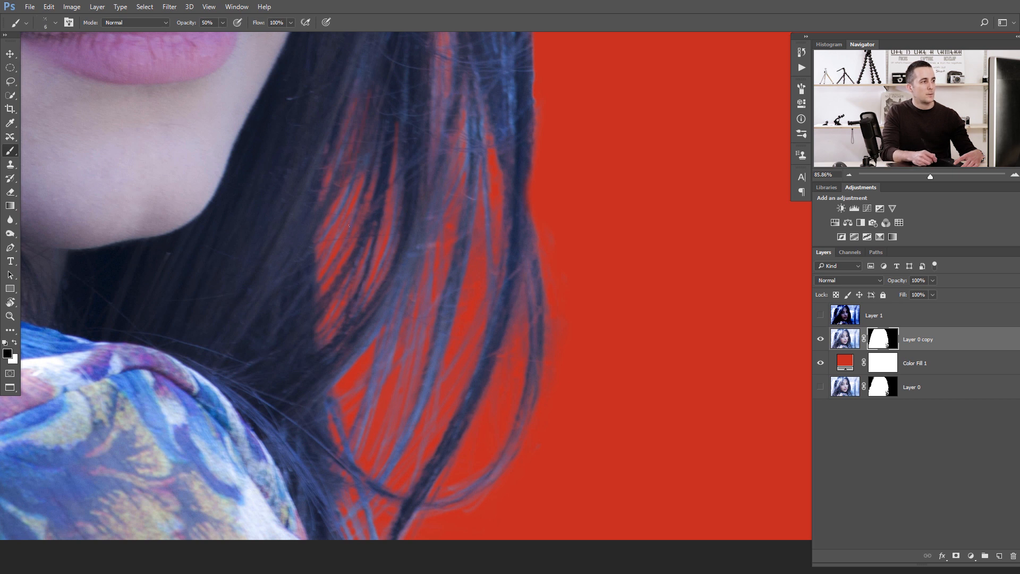
key("x")
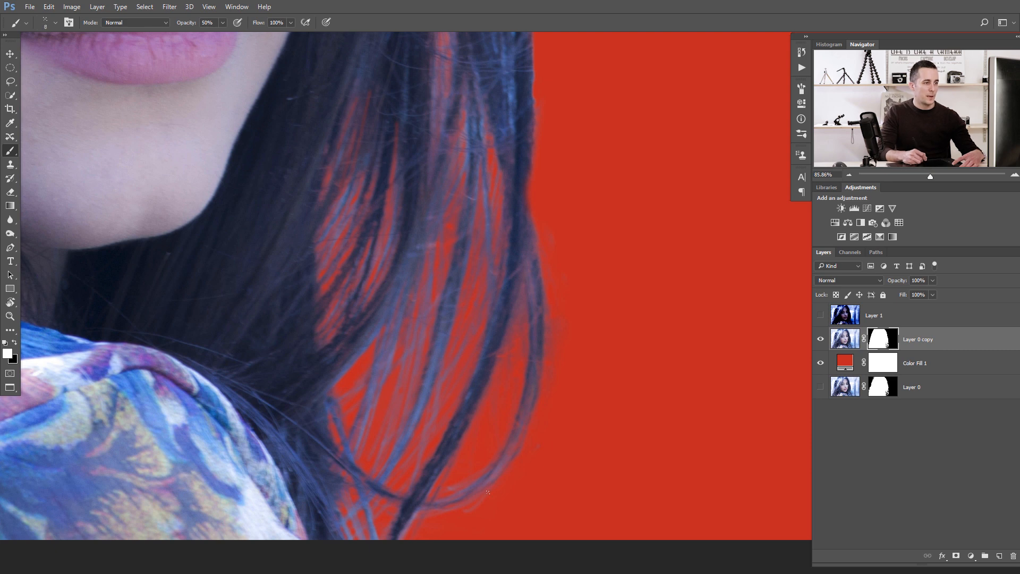
Shrink the brush and paint white strokes on the mask along the right hair edge beside the face.
key("bracketleft")
key("bracketleft")
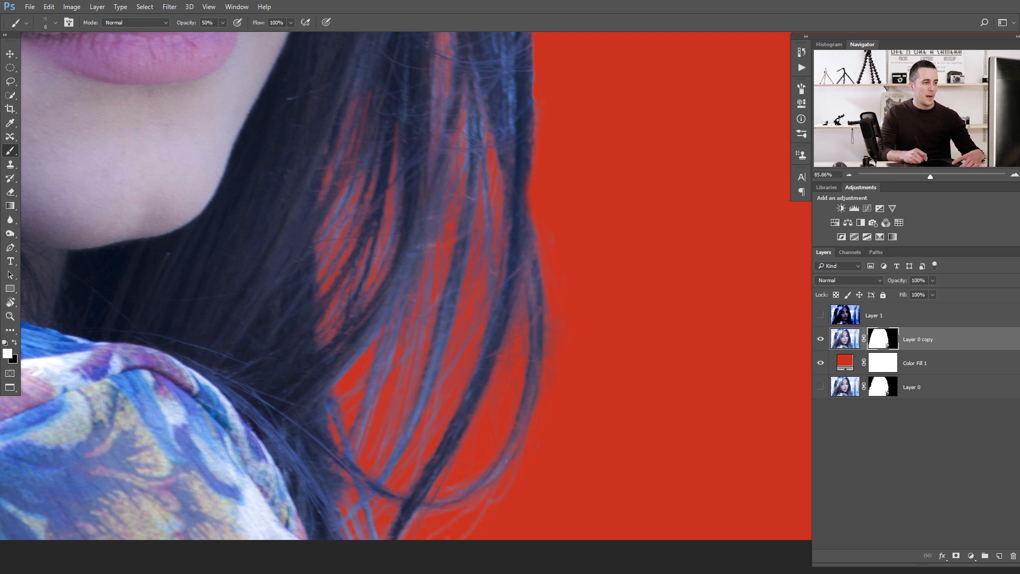
scroll(546, 198, "down", 4)
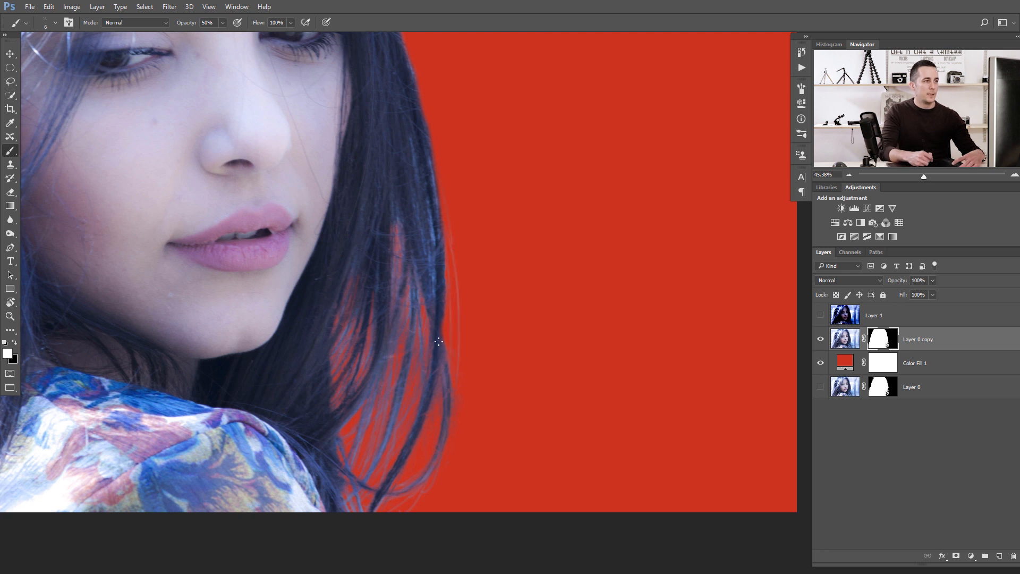
scroll(432, 153, "up", 2)
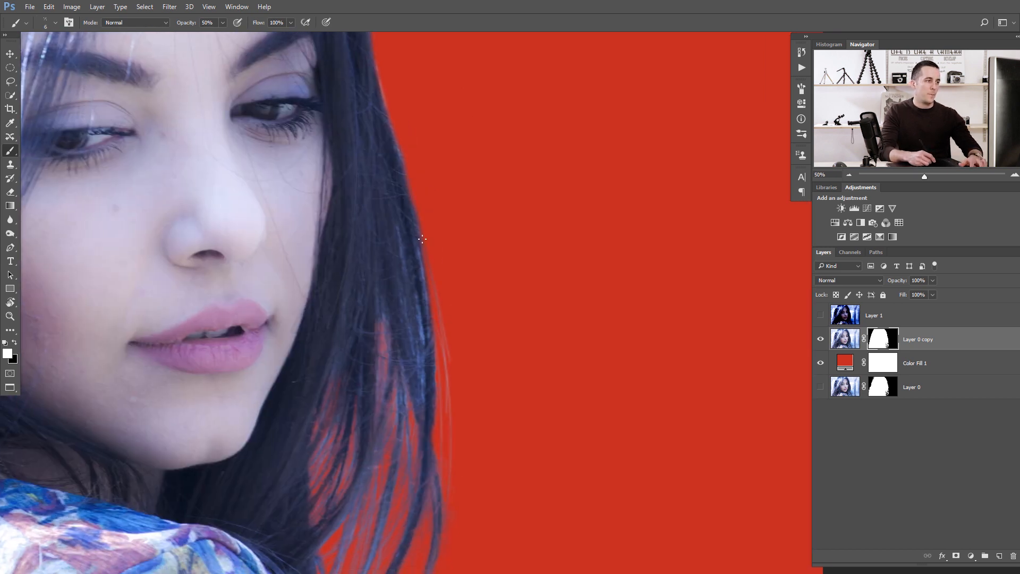
left_click_drag(418, 176, 460, 336)
left_click_drag(429, 239, 452, 389)
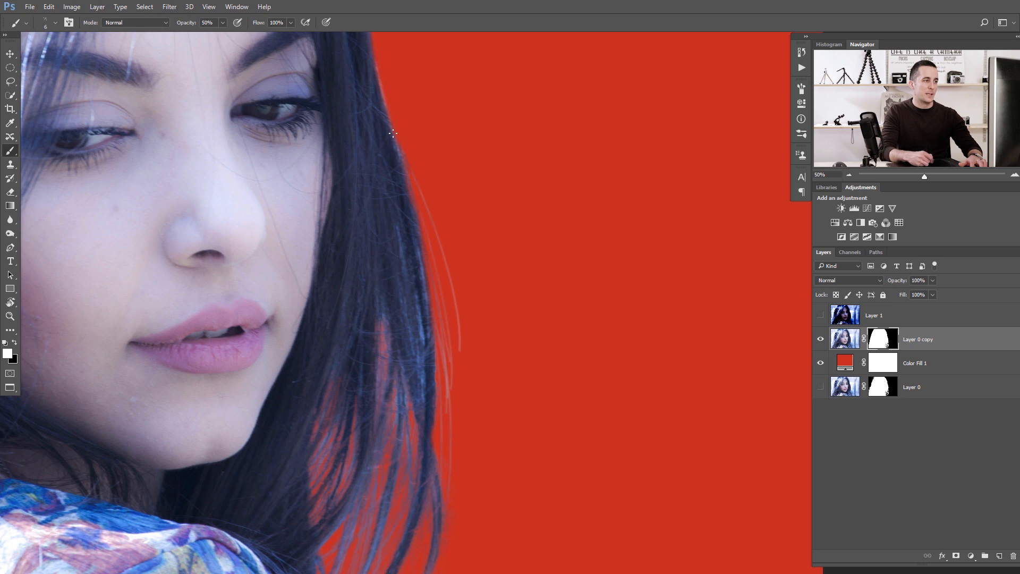
left_click_drag(426, 216, 457, 401)
left_click_drag(395, 217, 400, 308)
left_click_drag(398, 183, 413, 230)
left_click_drag(378, 122, 412, 270)
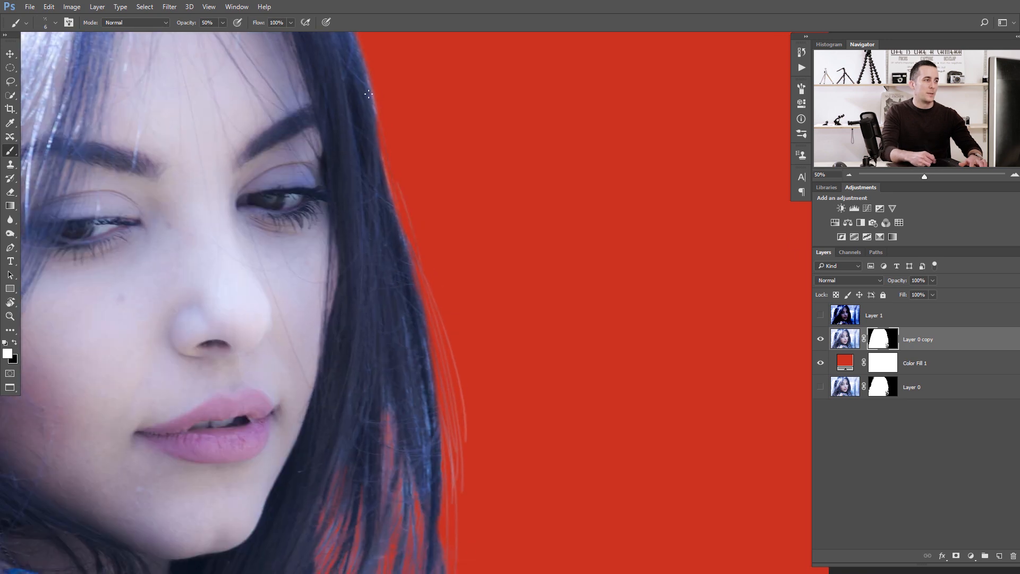
Paint more white strokes along the hair edge up toward the eyes, undoing the last two strokes.
left_click_drag(370, 97, 428, 277)
left_click_drag(364, 88, 427, 271)
left_click_drag(377, 198, 398, 321)
left_click_drag(397, 242, 438, 335)
left_click_drag(324, 44, 351, 139)
left_click_drag(345, 103, 371, 204)
left_click_drag(316, 110, 389, 209)
left_click_drag(319, 113, 377, 212)
key("ctrl+alt+z")
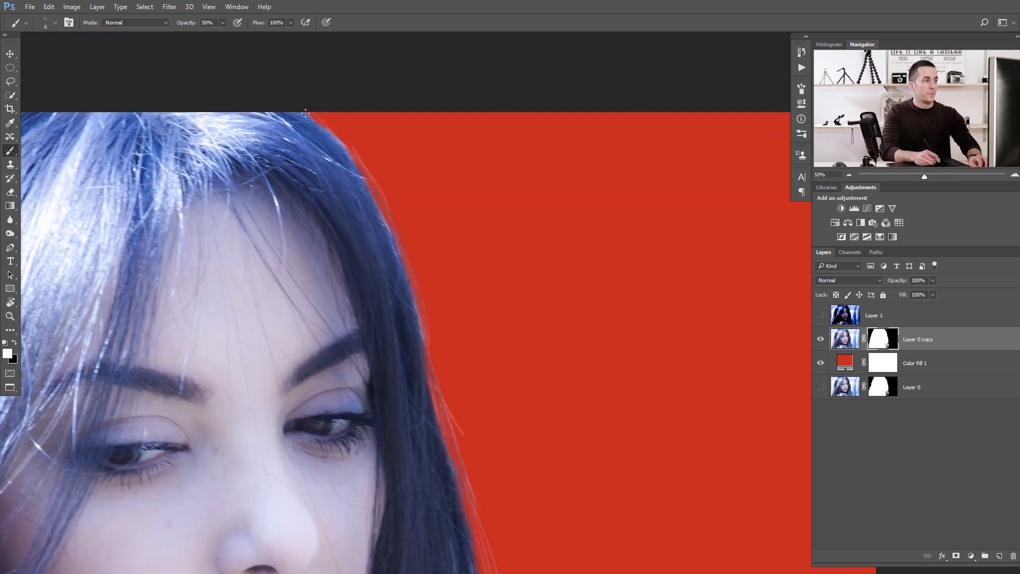
key("ctrl+alt+z")
mouse_move(318, 113)
left_mouse_down()
mouse_move(370, 170)
mouse_move(375, 191)
mouse_move(337, 136)
left_mouse_up()
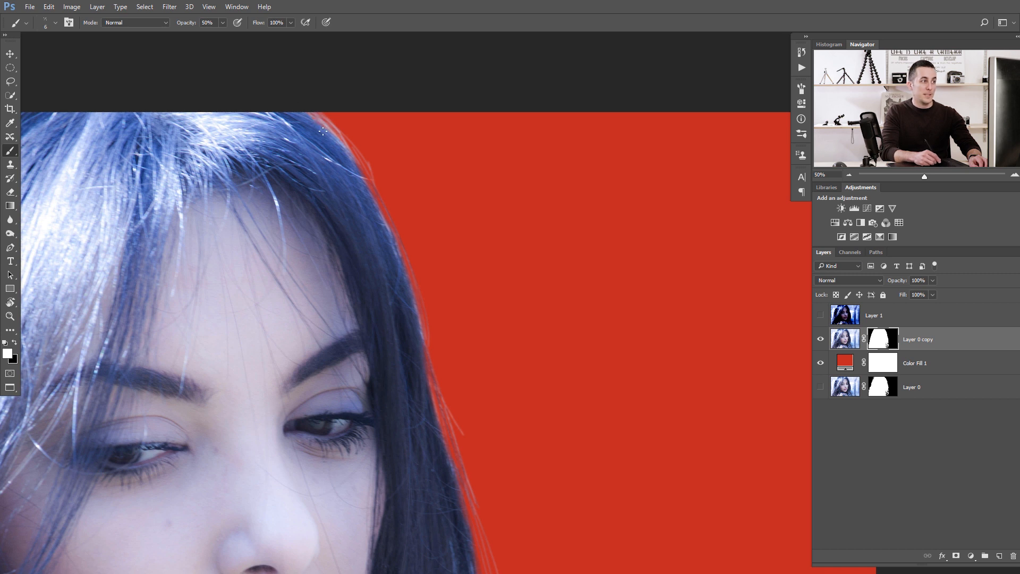
mouse_move(323, 131)
left_mouse_down()
mouse_move(349, 147)
mouse_move(353, 172)
left_mouse_up()
mouse_move(332, 110)
left_mouse_down()
mouse_move(390, 212)
mouse_move(360, 162)
left_mouse_up()
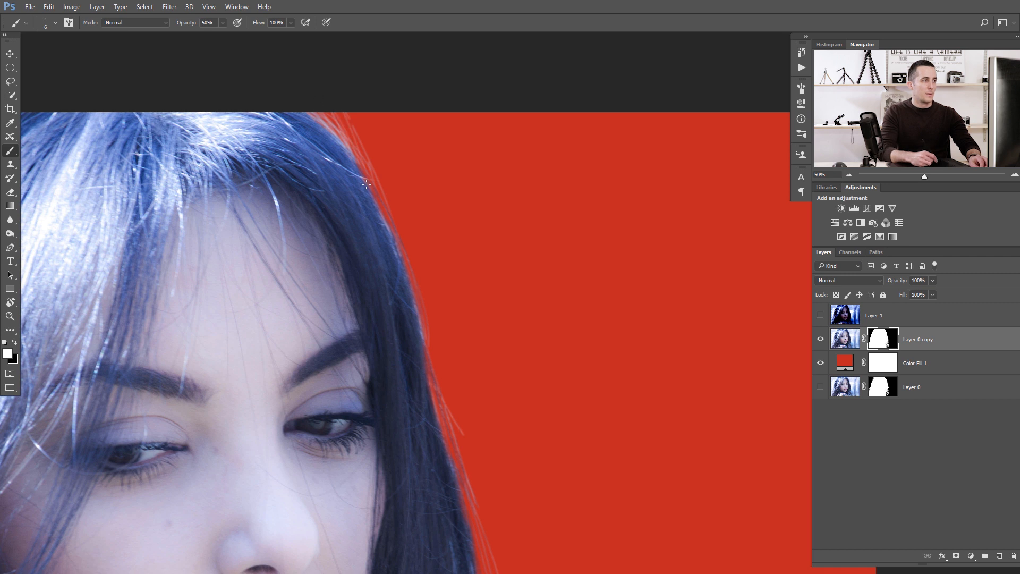
key("ctrl+alt+z")
key("ctrl+alt+z")
key("ctrl+alt+z")
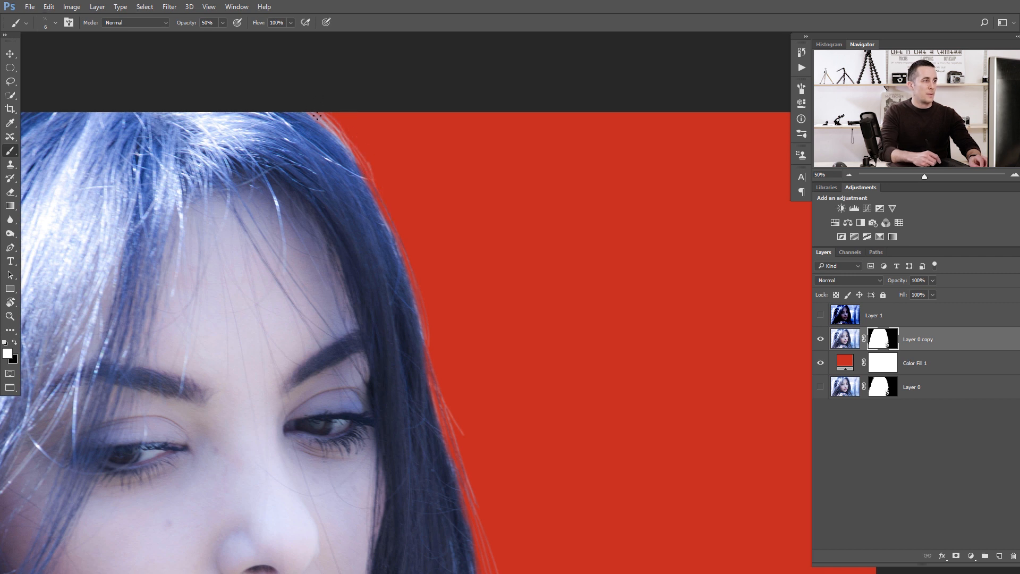
Paint white strokes along the hair edge from the crown down past the cheek.
left_click_drag(317, 116, 365, 168)
mouse_move(427, 331)
left_mouse_down()
mouse_move(448, 368)
mouse_move(471, 489)
left_mouse_up()
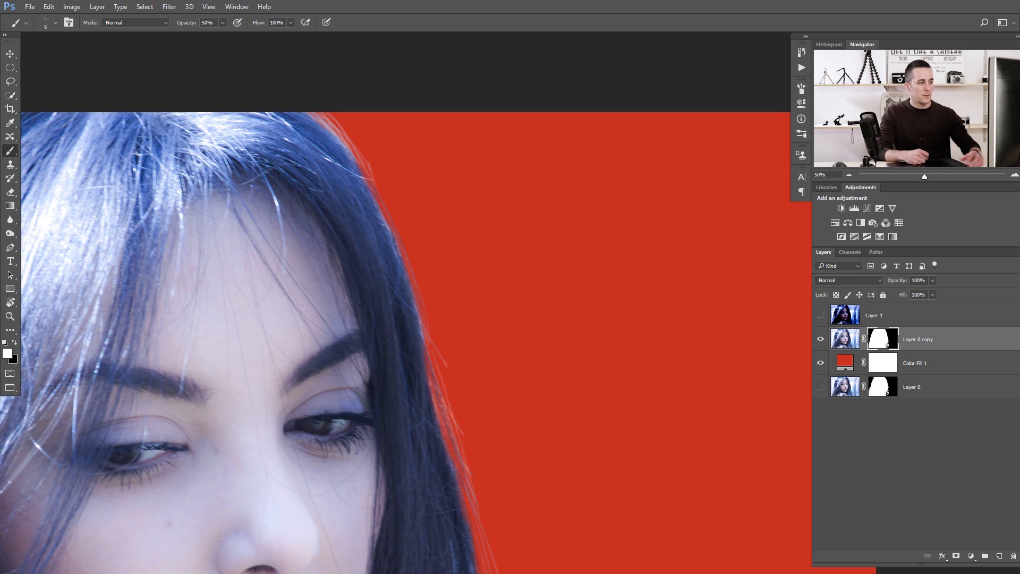
scroll(417, 368, "down", 5)
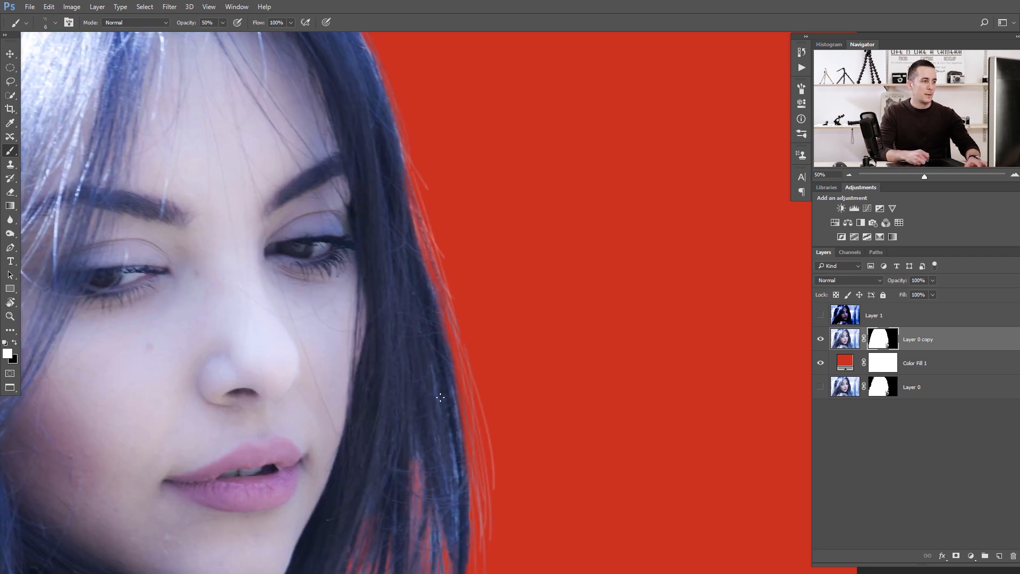
left_click_drag(462, 506, 510, 367)
Paint a stroke at 80% opacity across the lower right hair, then undo the last three strokes.
scroll(451, 396, "up", 1)
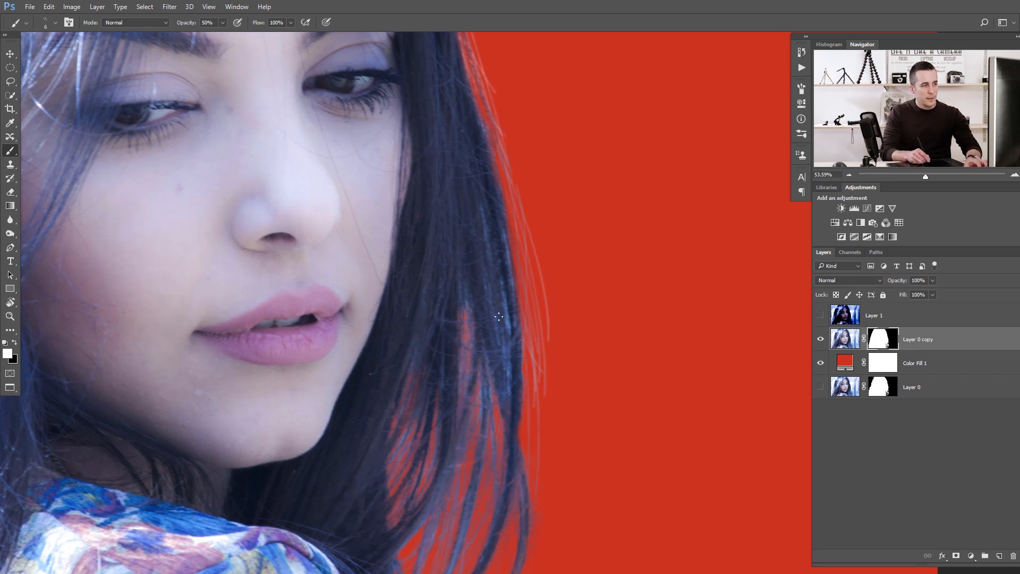
scroll(438, 308, "down", 2)
scroll(419, 319, "up", 3)
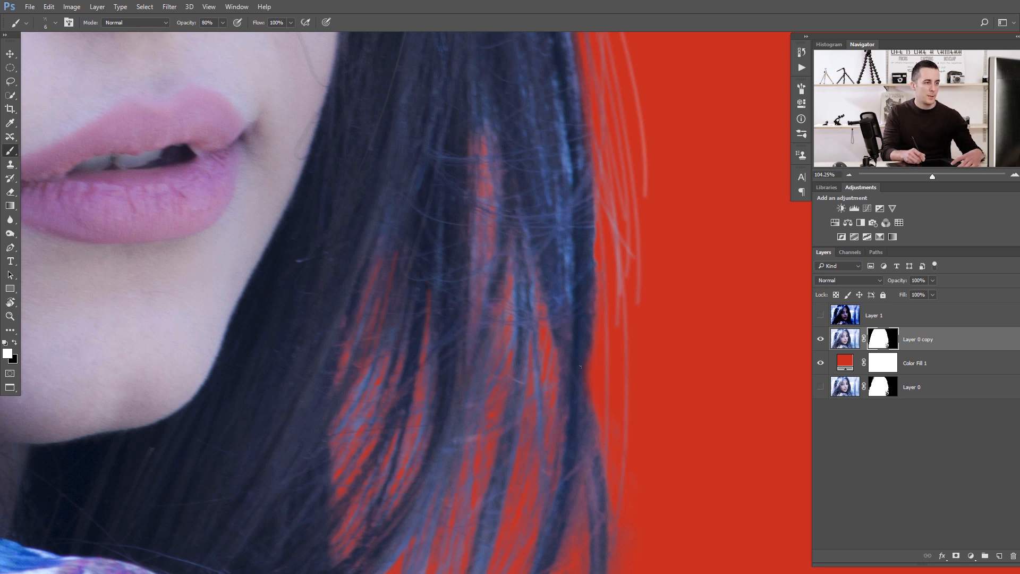
left_click_drag(626, 272, 439, 480)
key("ctrl+alt+z")
key("ctrl+alt+z")
key("ctrl+alt+z")
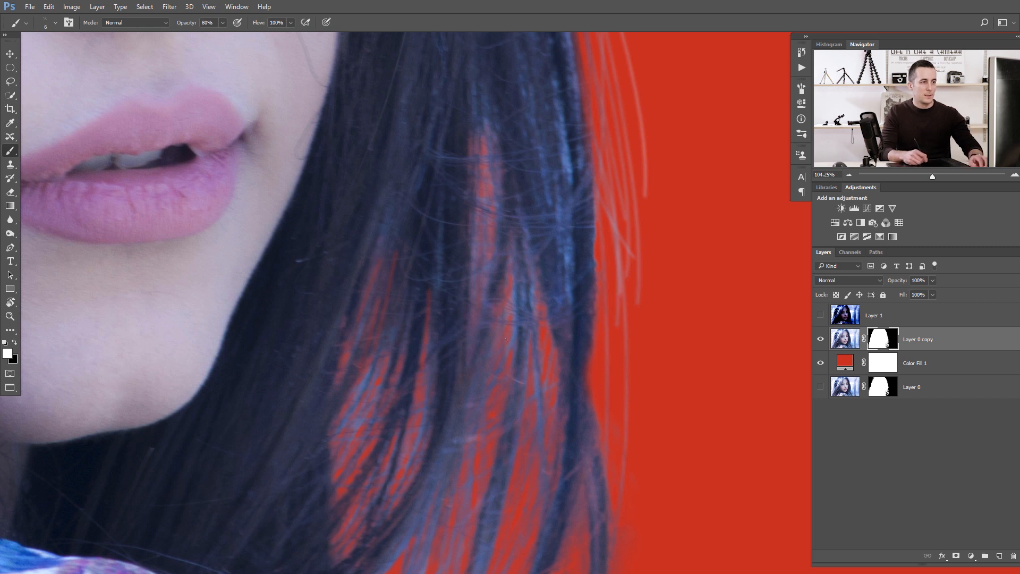
Shrink the brush and paint a white stroke over the loose strands at the lower right hair edge.
key("[")
left_click_drag(629, 271, 657, 224)
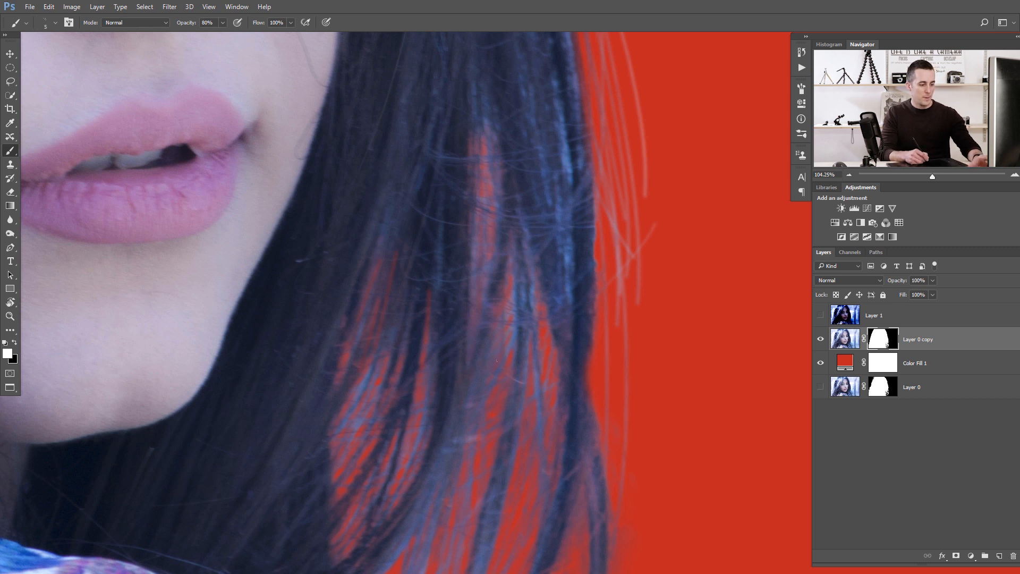
key("]")
key("]")
key("]")
key("]")
key("]")
key("]")
key("]")
key("]")
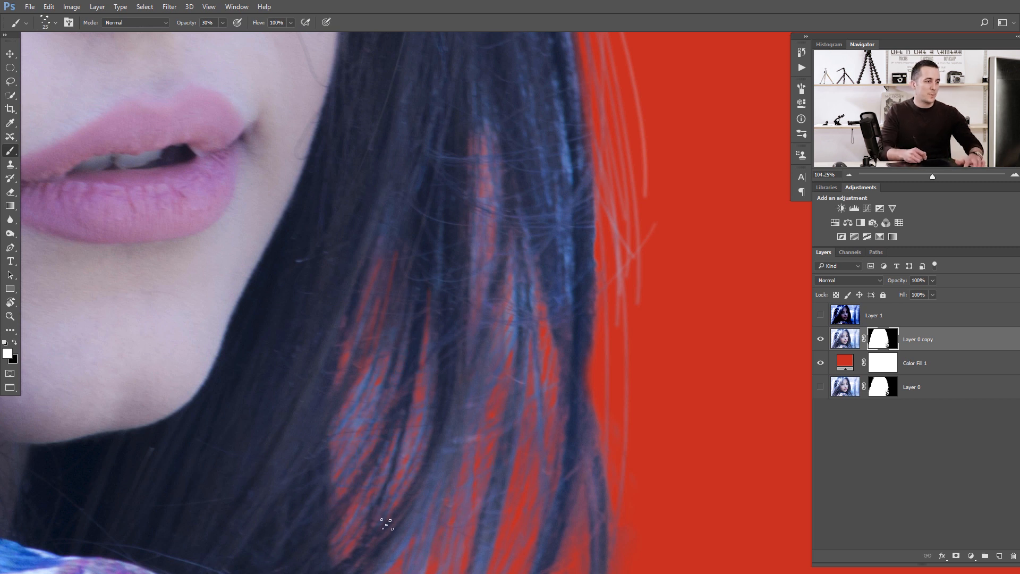
Reset the brush to 100% opacity, enlarge it and paint a stroke along the middle of the left hair edge.
scroll(467, 365, "down", 3)
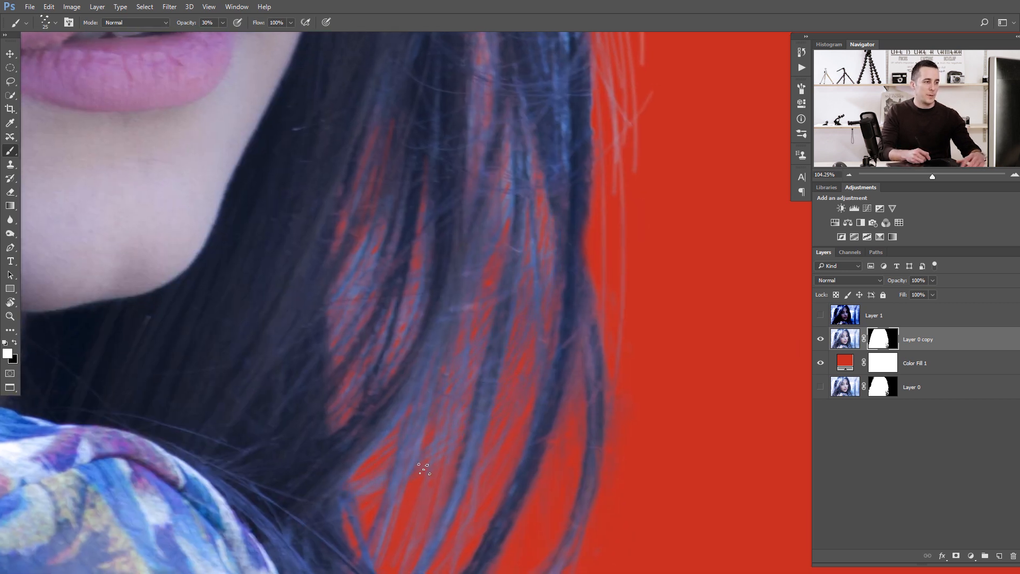
key("bracketleft")
key("bracketleft")
key("bracketleft")
key("bracketleft")
key("bracketleft")
key("bracketleft")
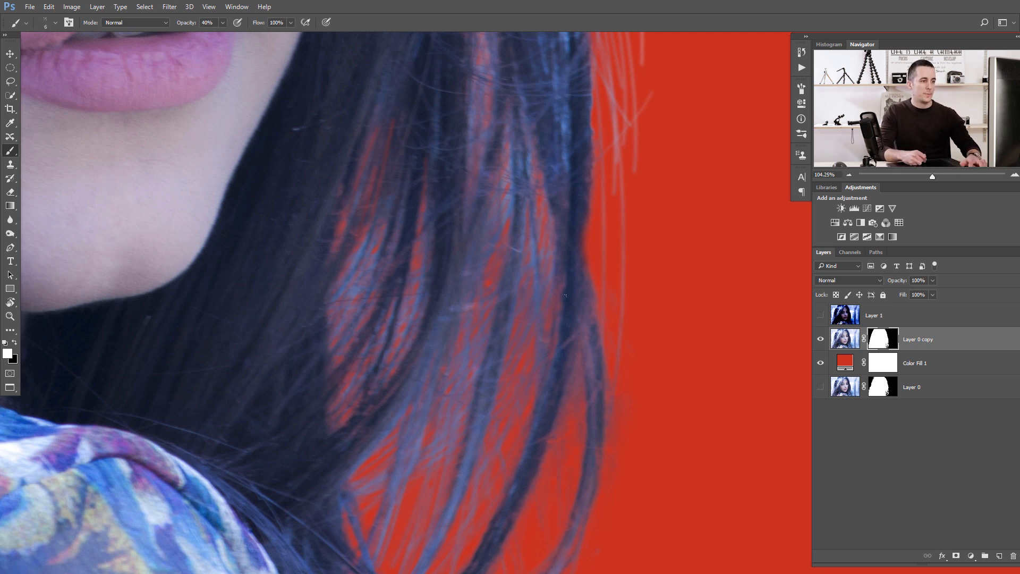
scroll(529, 364, "down", 5)
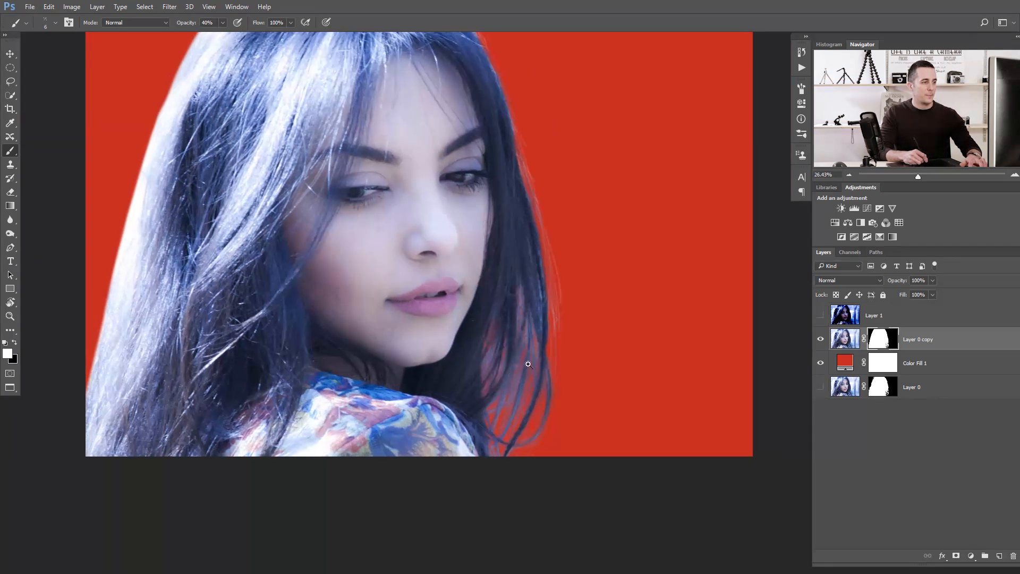
scroll(528, 364, "up", 2)
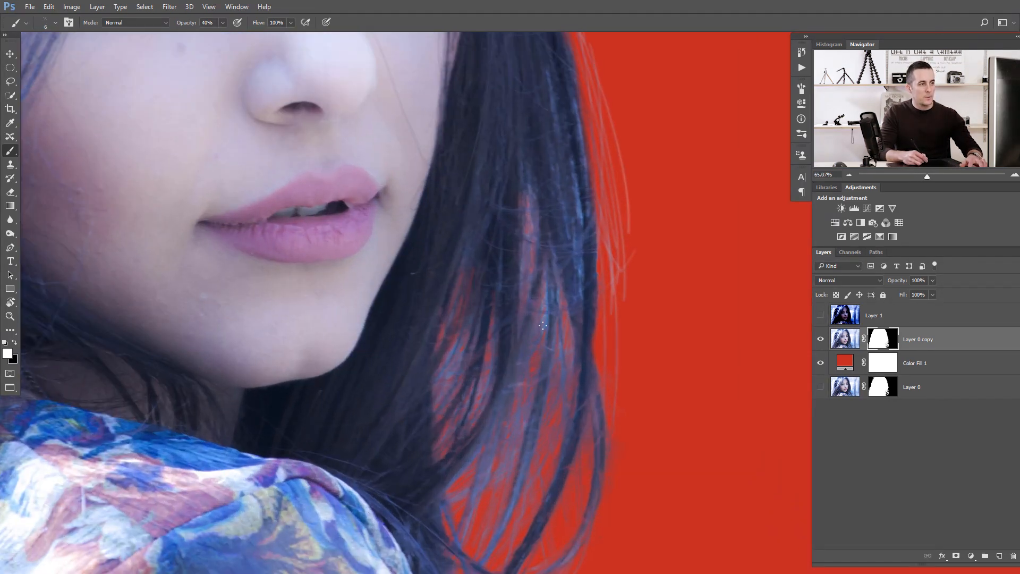
scroll(542, 326, "up", 1)
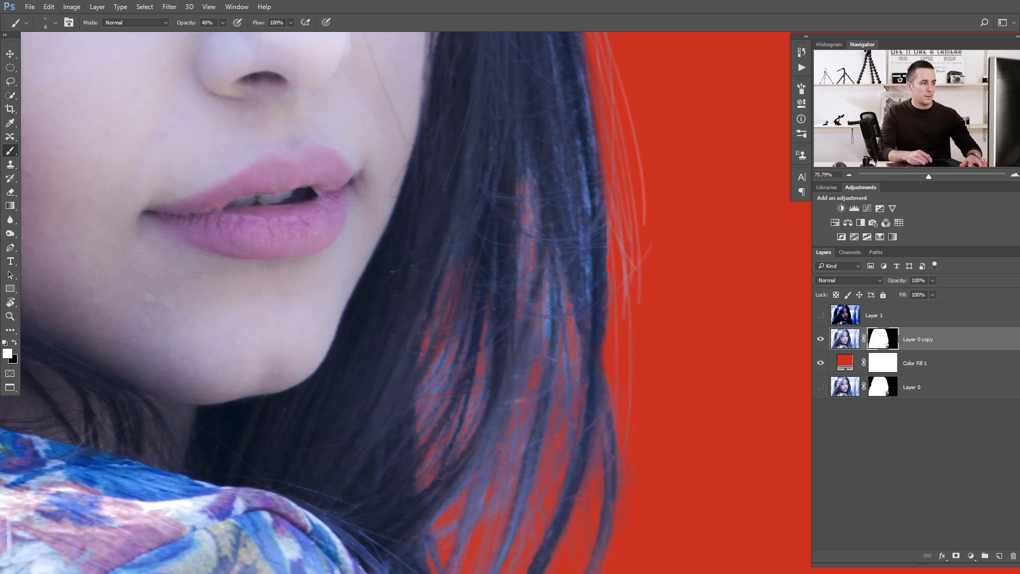
scroll(422, 353, "down", 5)
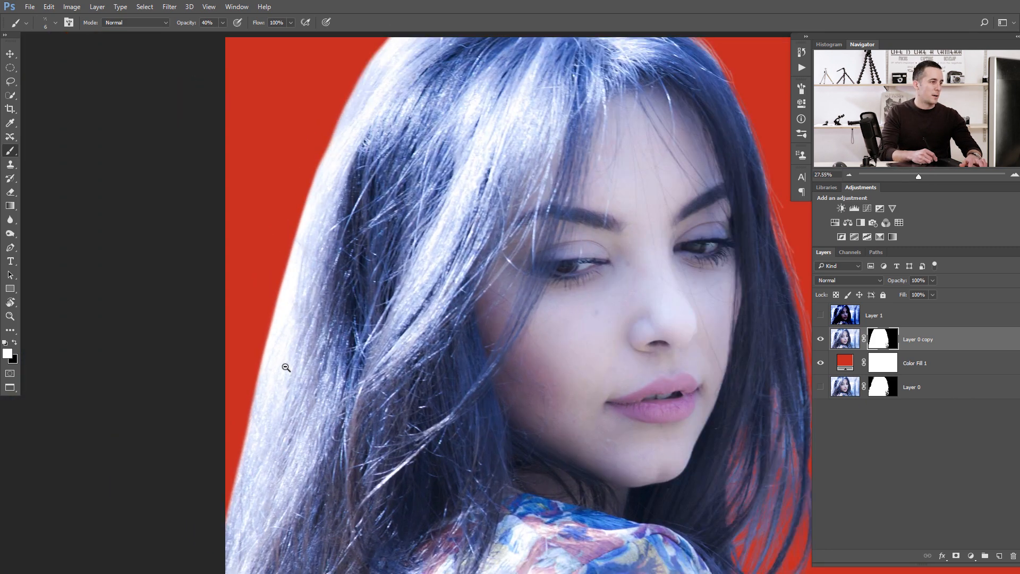
scroll(285, 367, "up", 2)
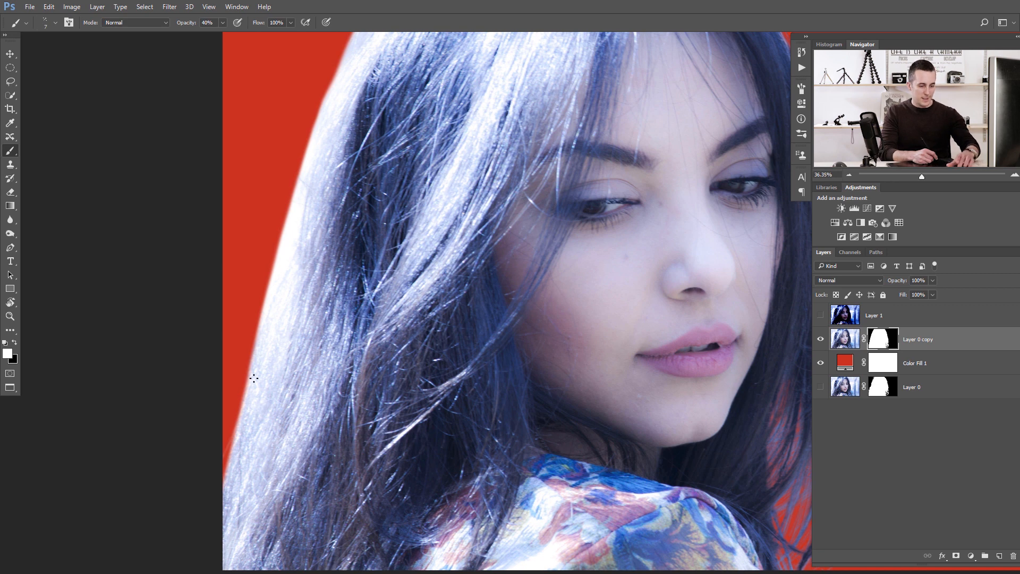
key("o")
key("b")
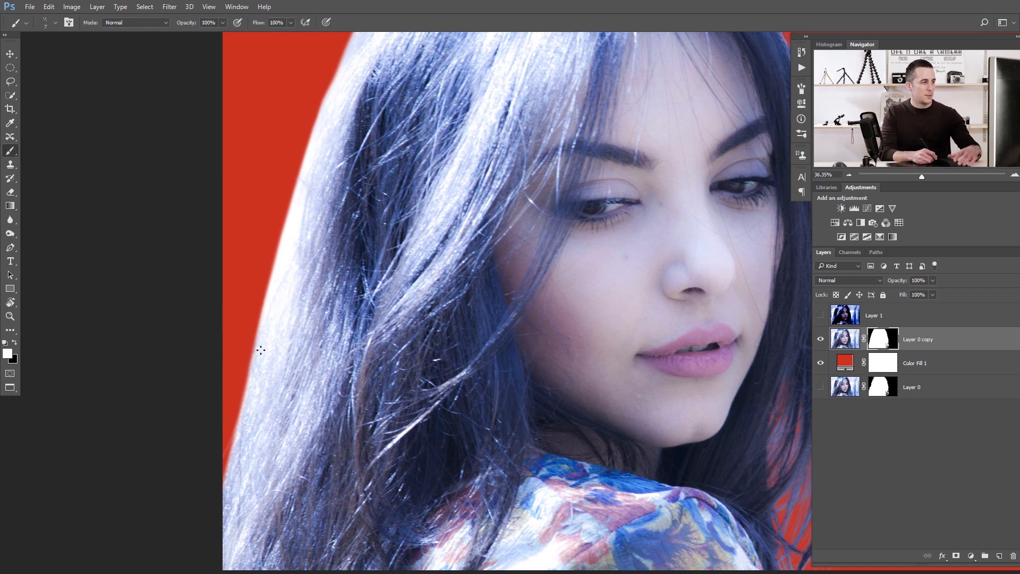
key("bracketright")
key("bracketright")
key("bracketright")
key("bracketright")
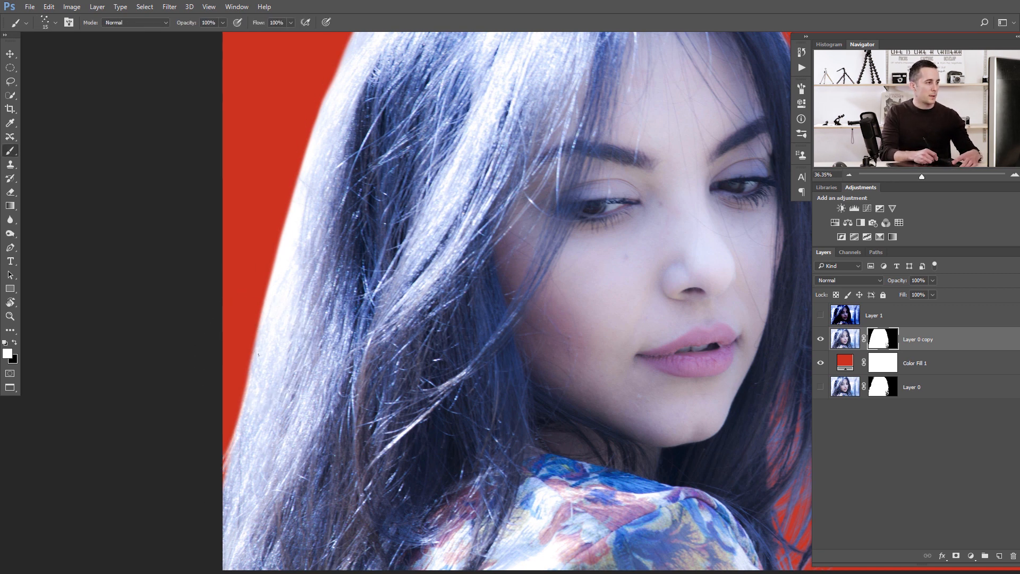
left_click_drag(250, 371, 225, 429)
Select the layer mask, switch to black and paint strokes along the upper left hair edge toward the crown.
key("bracketright")
key("bracketright")
key("bracketright")
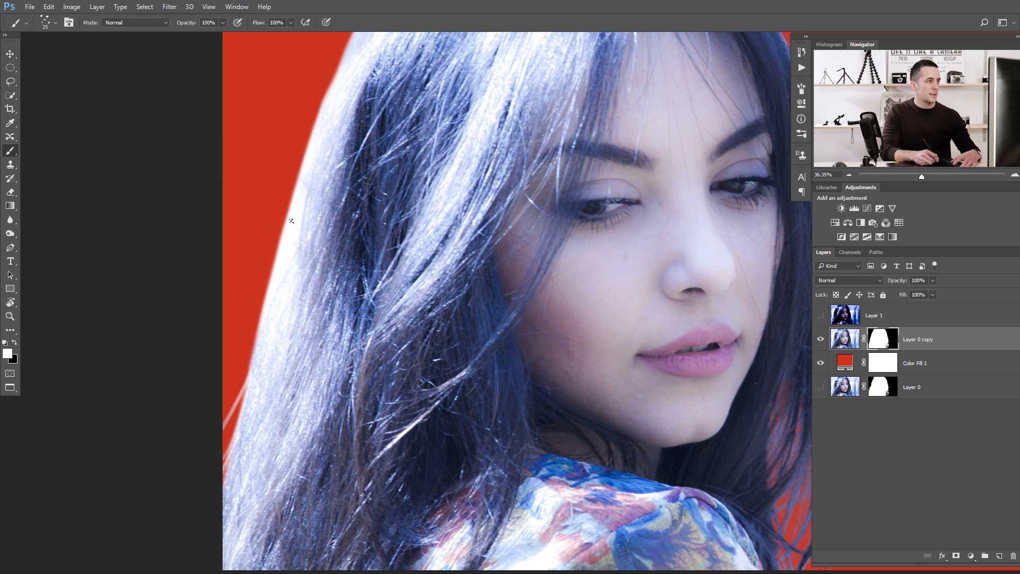
left_click(884, 339, "shift")
left_click(885, 340, "shift")
key("bracketright")
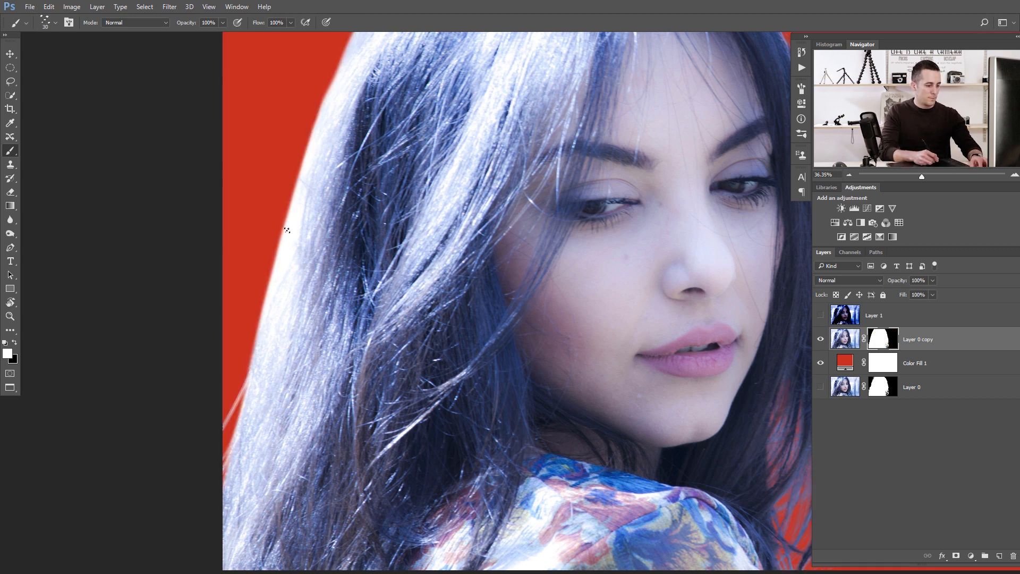
key("x")
left_click_drag(296, 194, 261, 313)
left_click_drag(276, 268, 257, 328)
left_click_drag(295, 191, 326, 97)
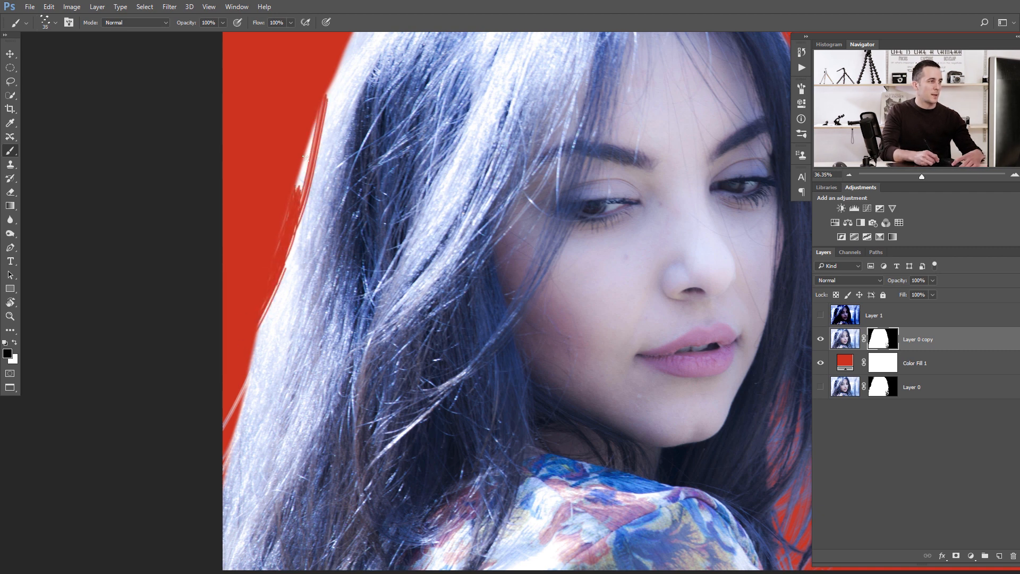
left_click_drag(298, 193, 328, 99)
left_click_drag(264, 251, 233, 338)
mouse_move(300, 169)
left_mouse_down()
mouse_move(260, 305)
mouse_move(317, 127)
left_mouse_up()
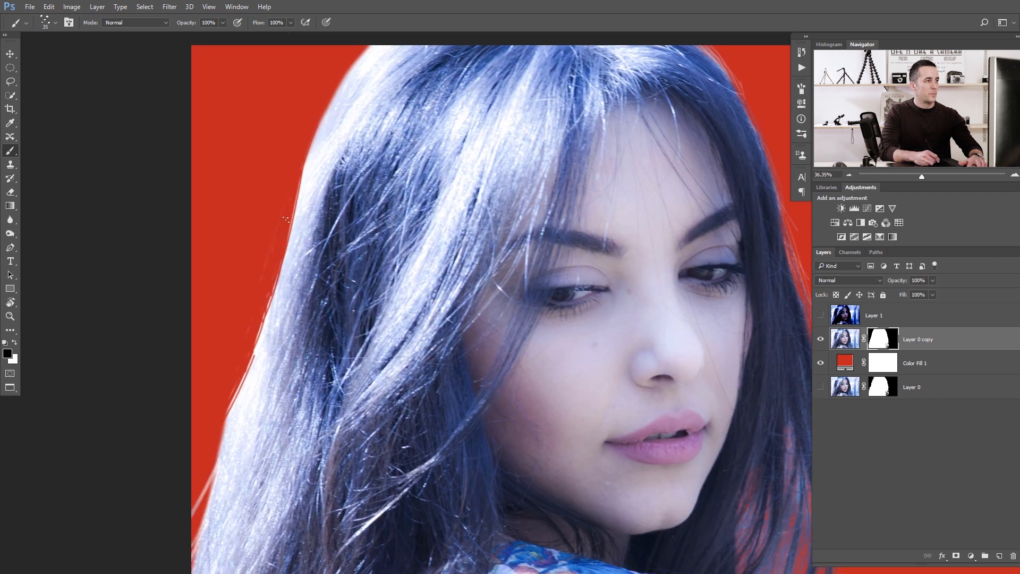
mouse_move(299, 193)
left_mouse_down()
mouse_move(348, 66)
mouse_move(376, 42)
left_mouse_up()
Shrink the brush, switch back to white and paint strokes down the left hair edge from the crown.
key("bracketleft")
key("bracketleft")
key("bracketleft")
key("x")
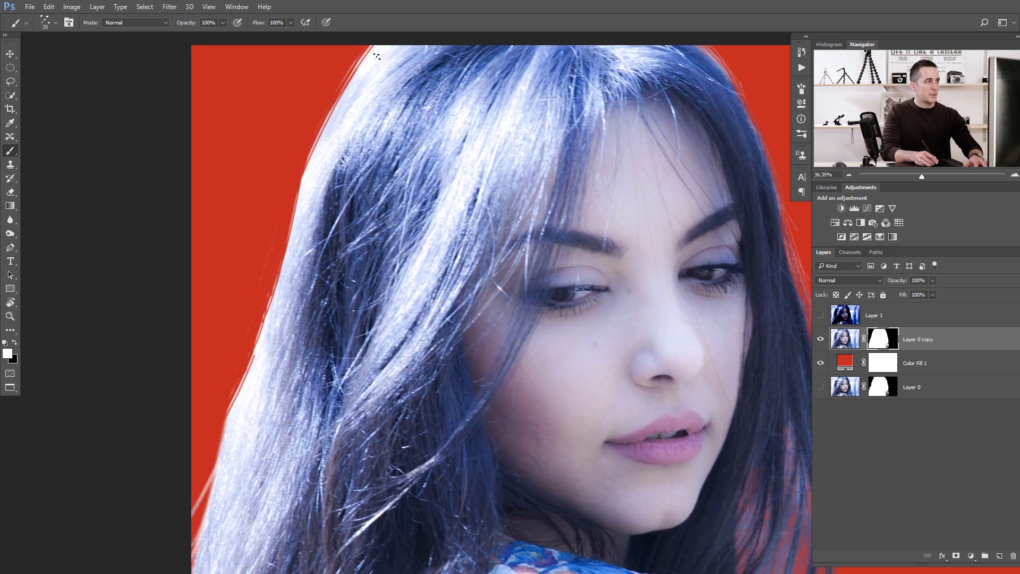
left_click_drag(371, 46, 336, 108)
left_click_drag(366, 46, 330, 120)
left_click_drag(359, 54, 308, 165)
key("bracketleft")
key("bracketleft")
left_click_drag(328, 113, 289, 215)
left_click_drag(308, 154, 290, 237)
left_click_drag(305, 168, 277, 286)
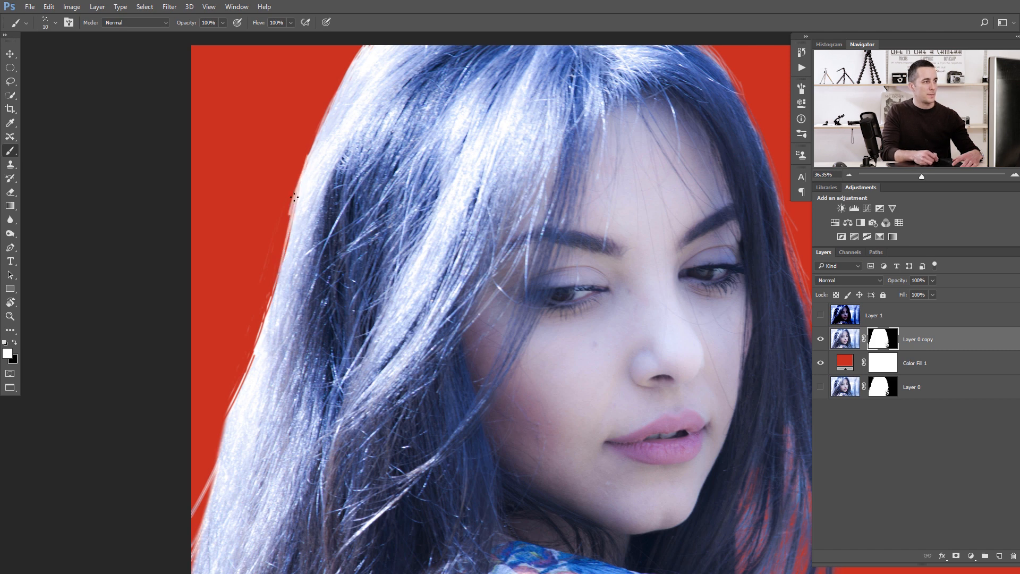
left_click_drag(297, 193, 272, 297)
Shrink the brush further and continue white strokes down the left hair edge to the shoulder.
key("bracketleft")
left_click_drag(291, 210, 271, 303)
mouse_move(285, 233)
left_mouse_down()
mouse_move(263, 327)
mouse_move(268, 311)
left_mouse_up()
left_click_drag(297, 203, 253, 360)
mouse_move(278, 268)
left_mouse_down()
mouse_move(220, 432)
mouse_move(241, 388)
mouse_move(224, 428)
mouse_move(229, 419)
left_mouse_up()
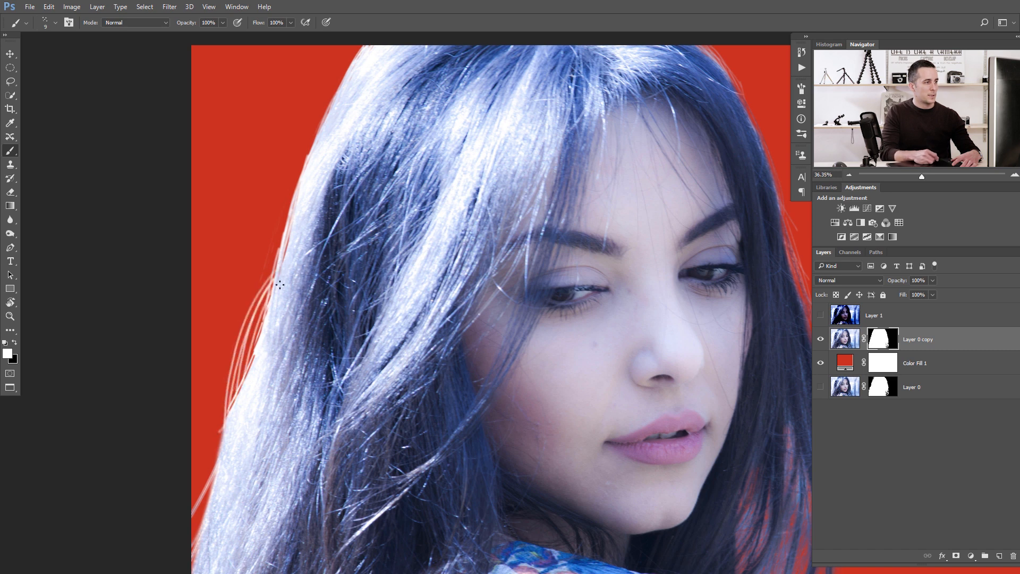
left_click_drag(271, 294, 239, 394)
mouse_move(230, 438)
left_mouse_down()
mouse_move(195, 498)
mouse_move(192, 545)
left_mouse_up()
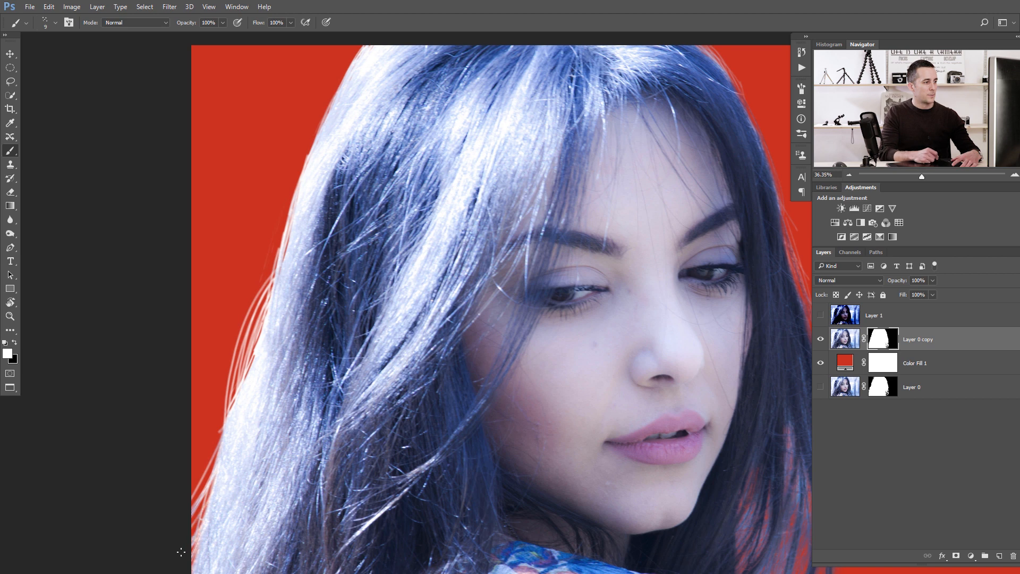
mouse_move(217, 474)
left_mouse_down()
mouse_move(195, 531)
mouse_move(191, 505)
left_mouse_up()
Set the brush opacity to 30% and paint soft strokes along the whole left hair edge.
key("3")
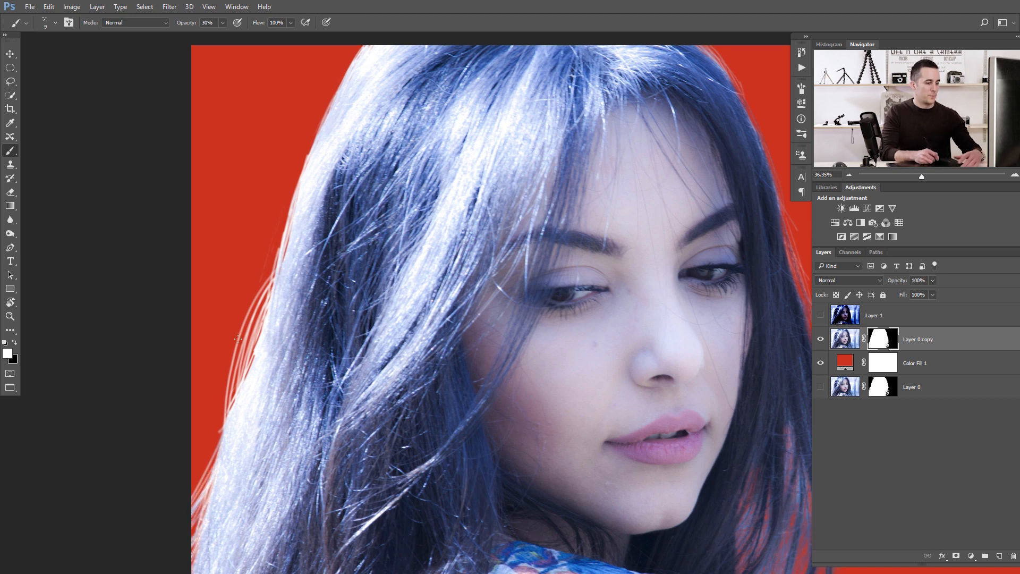
left_click_drag(265, 293, 206, 415)
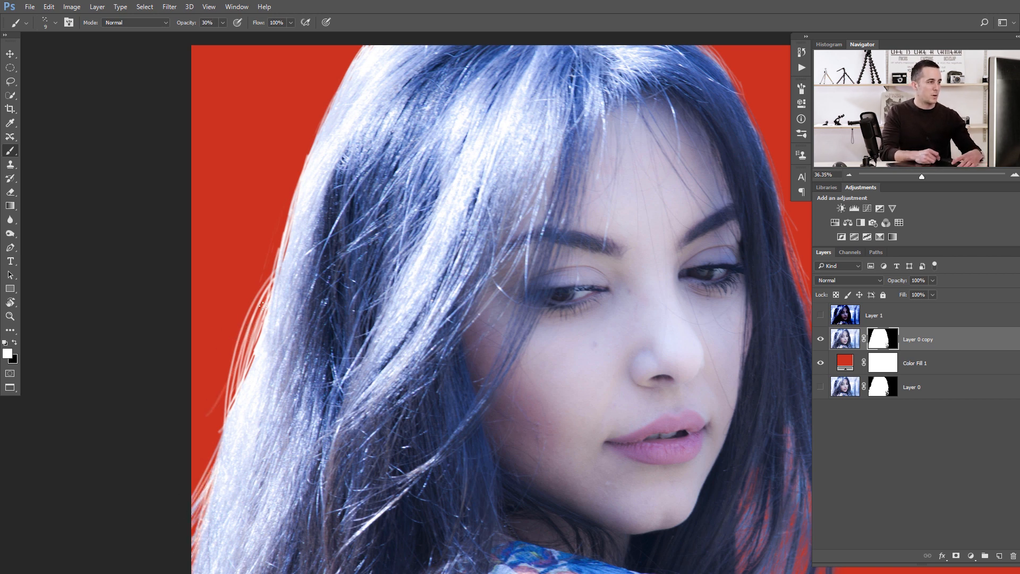
mouse_move(242, 347)
left_mouse_down()
mouse_move(192, 402)
mouse_move(192, 475)
left_mouse_up()
key("bracketleft")
left_click_drag(228, 414, 208, 438)
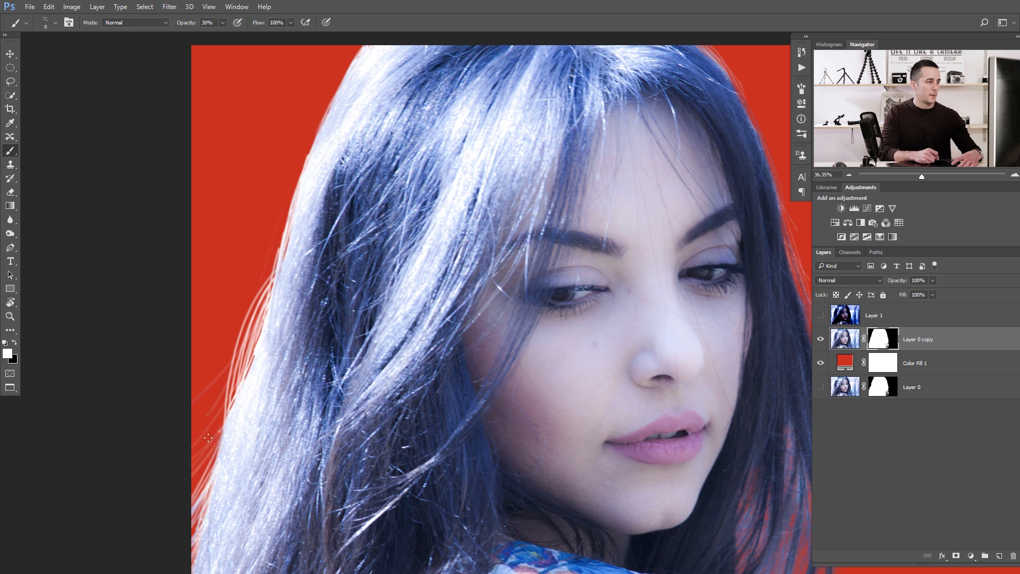
left_click_drag(222, 389, 193, 431)
left_click_drag(255, 331, 215, 404)
left_click_drag(267, 294, 248, 346)
left_click_drag(280, 242, 261, 311)
left_click_drag(285, 216, 265, 284)
left_click_drag(294, 176, 267, 285)
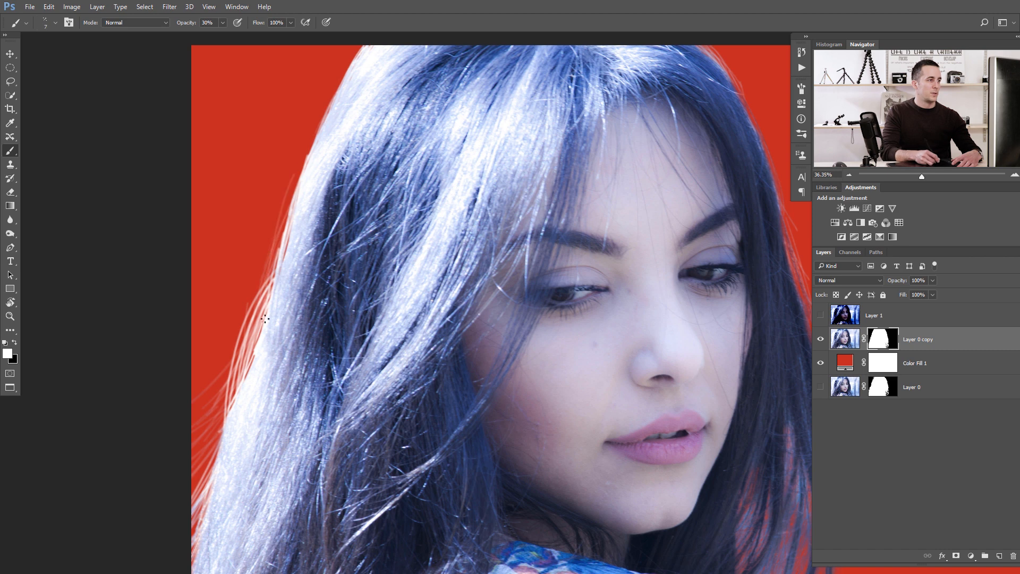
left_click_drag(305, 158, 270, 276)
left_click_drag(313, 138, 292, 192)
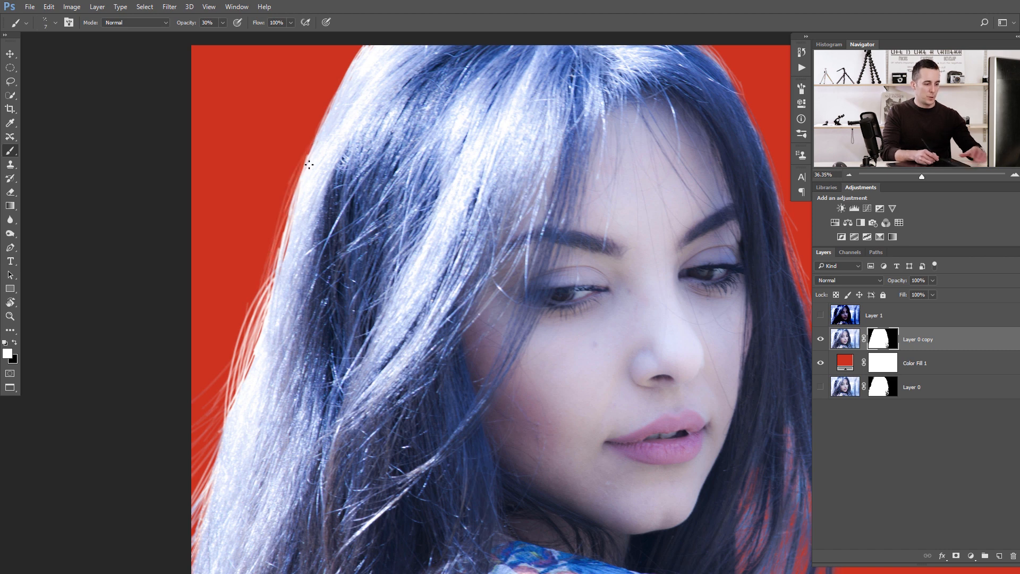
Pick a 1 px soft round brush, set opacity to 100% and paint fine strands along the left hair edge.
right_click(274, 219)
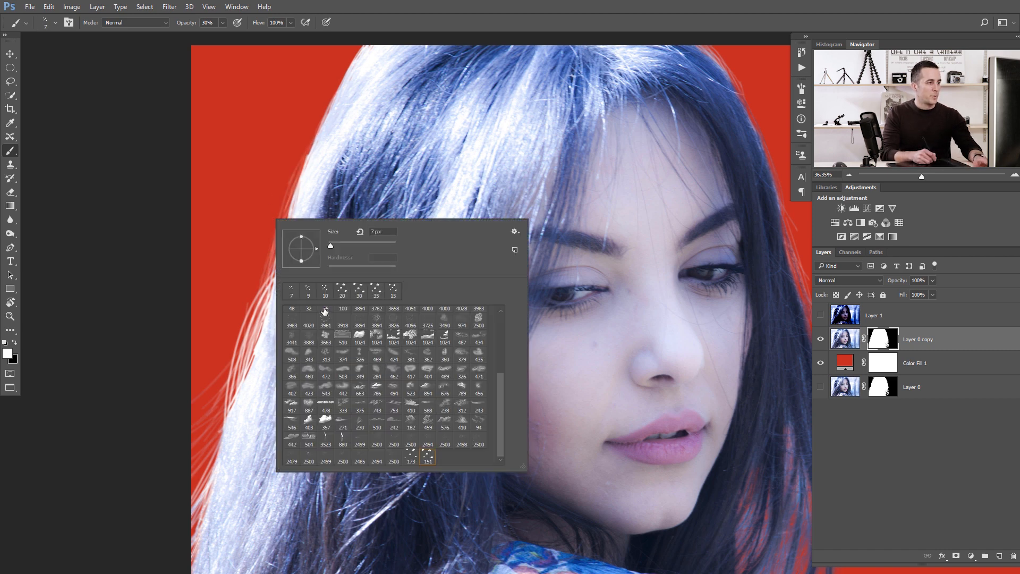
left_click_drag(499, 384, 499, 305)
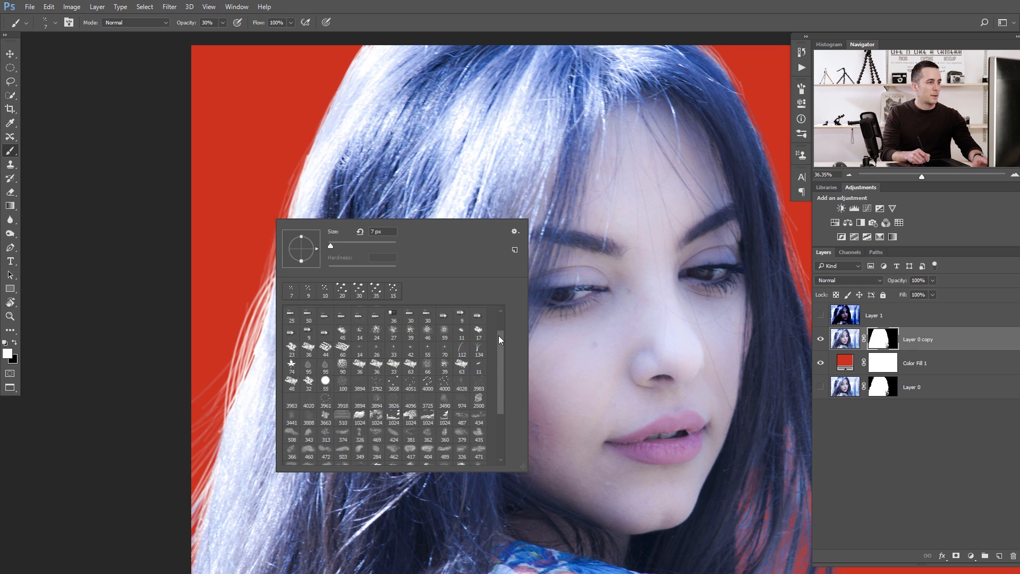
left_click(498, 308)
left_click(291, 314)
key("Return")
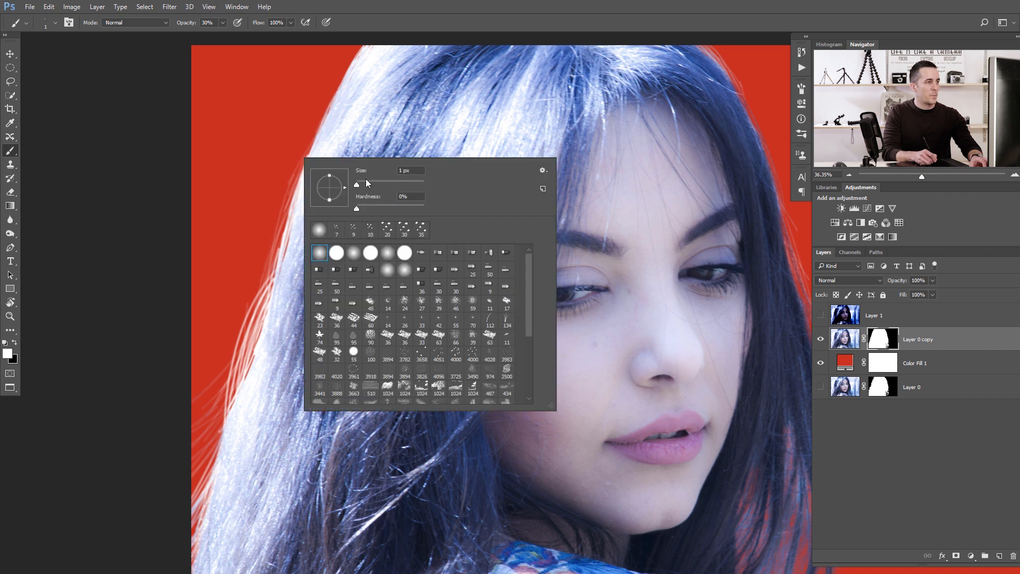
left_click(258, 209)
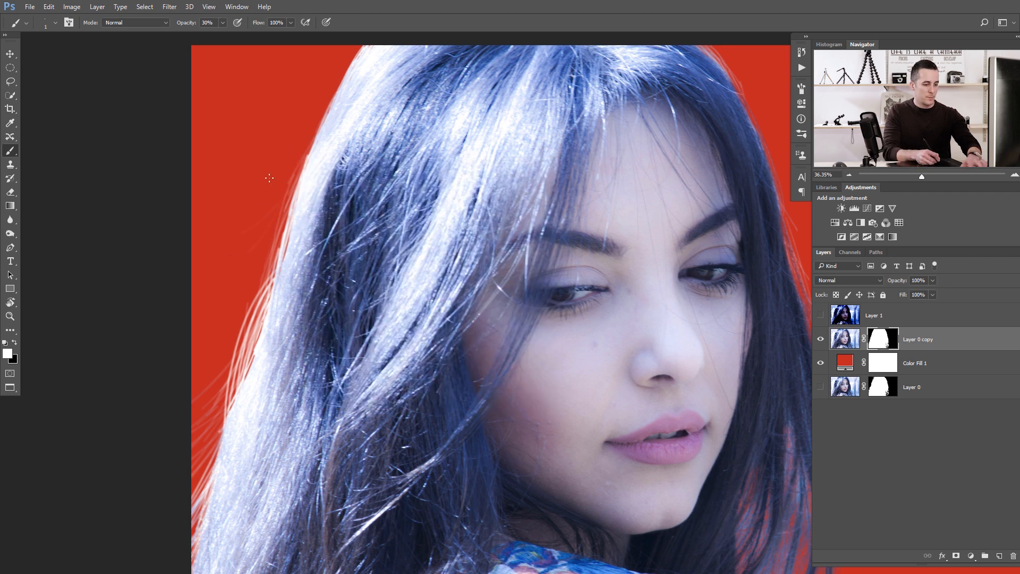
key("0")
left_click_drag(282, 228, 219, 348)
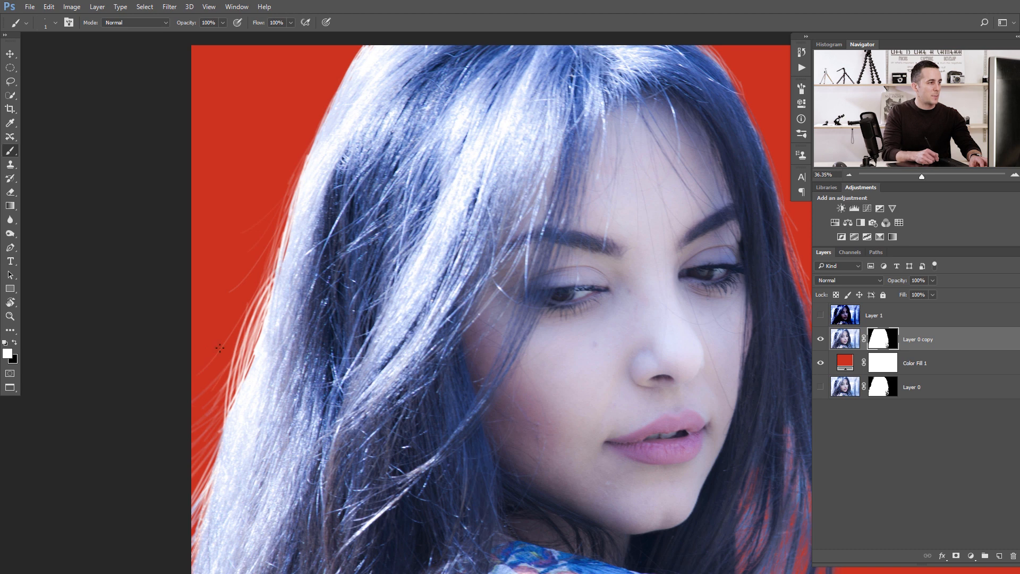
left_click_drag(247, 306, 222, 372)
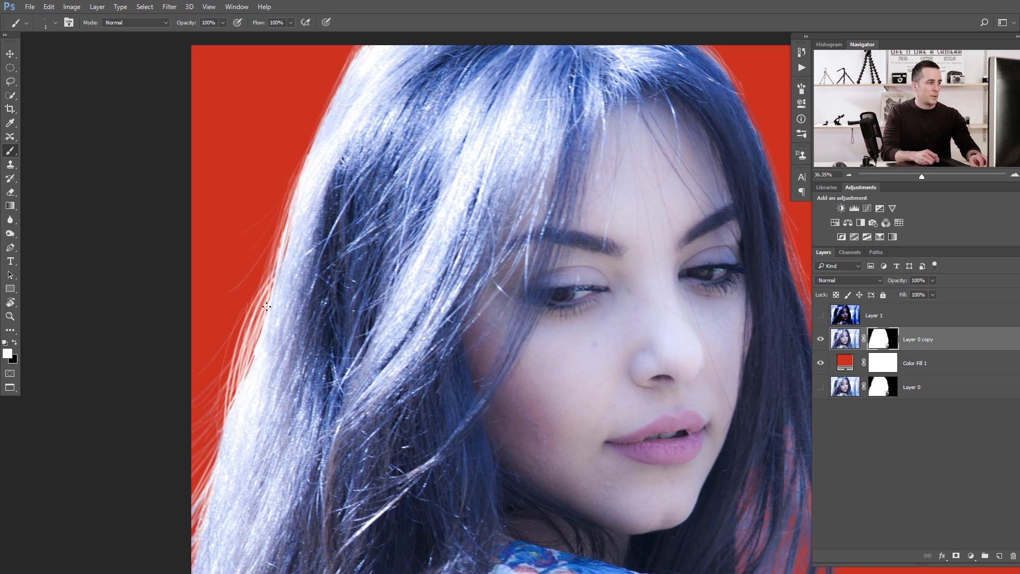
Pick the custom blob hair brush and paint a stroke up the left hair edge.
right_click(243, 339)
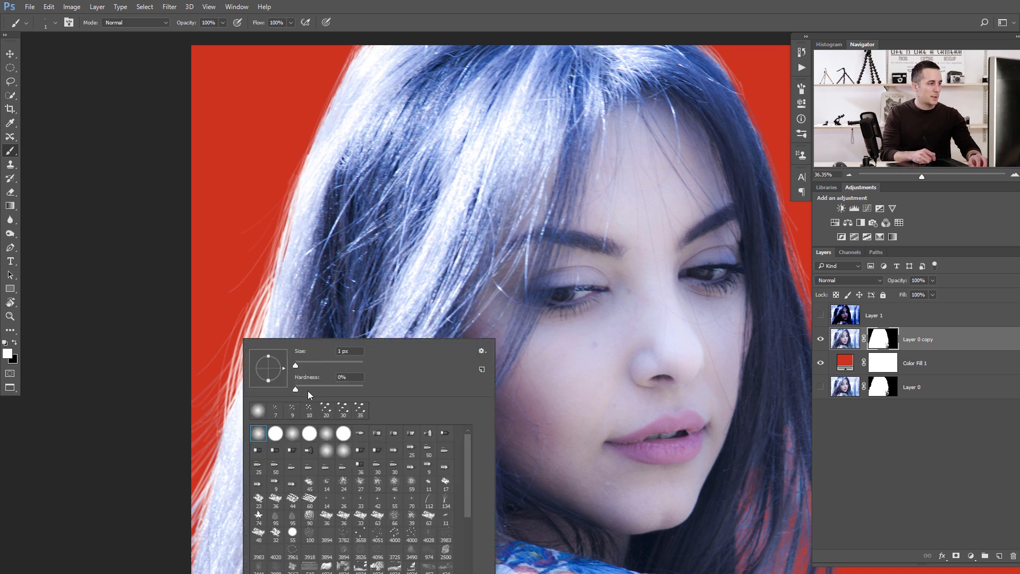
left_click(278, 411)
key("Return")
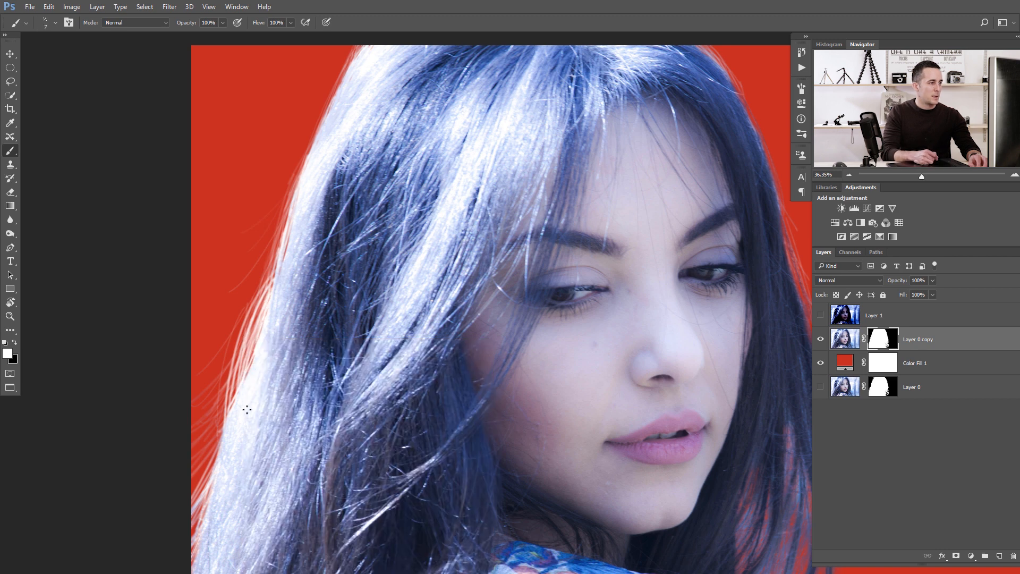
mouse_move(262, 307)
left_mouse_down()
mouse_move(211, 441)
mouse_move(284, 220)
left_mouse_up()
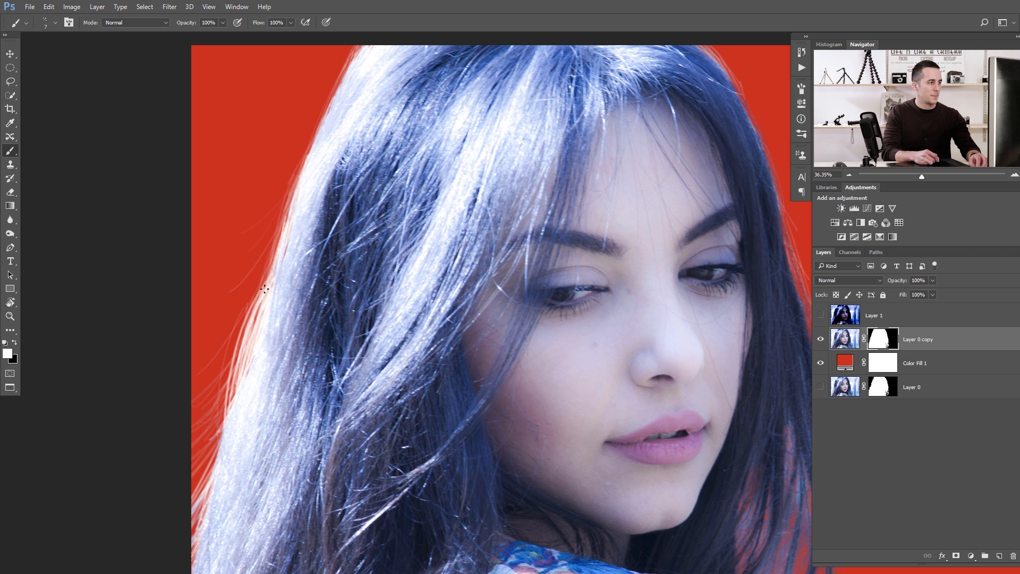
Set the brush opacity to 50%, pick a 4 px soft round brush and paint along the right hair edge.
key("5")
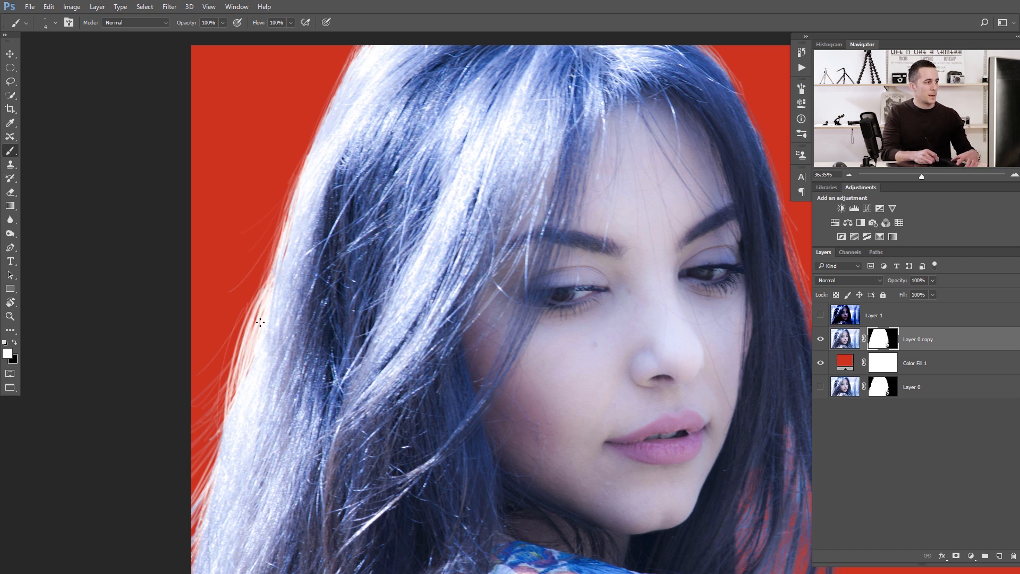
key("bracketleft")
key("bracketleft")
key("bracketleft")
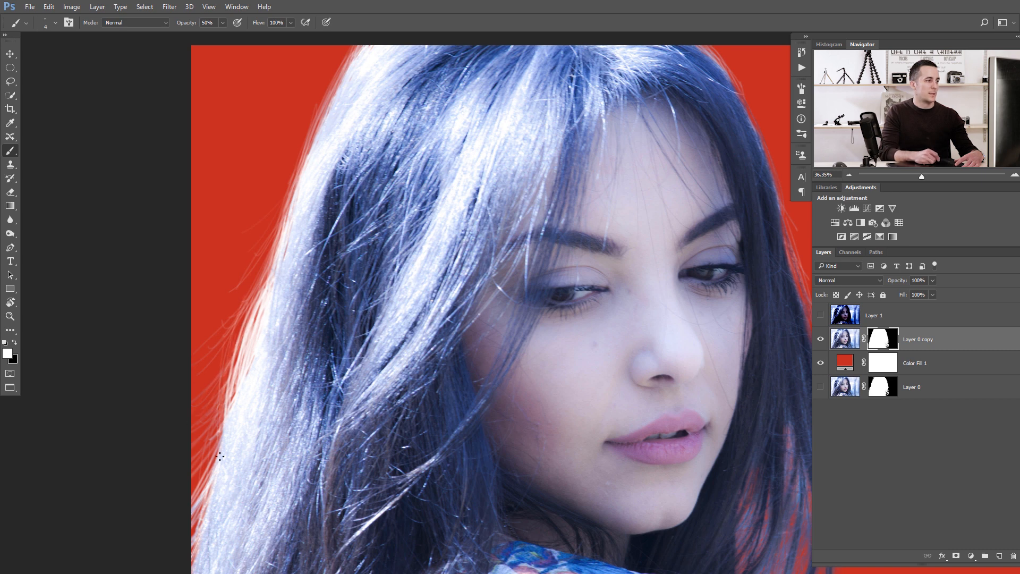
scroll(348, 267, "down", 6)
left_click_drag(400, 303, 346, 299)
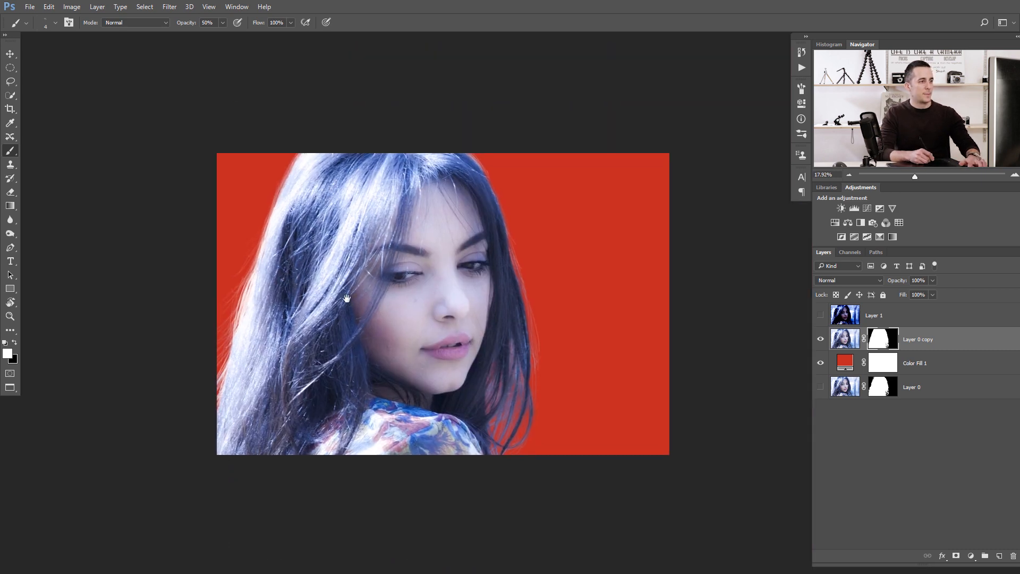
left_click_drag(536, 353, 542, 356)
left_click_drag(526, 312, 422, 335)
left_click_drag(422, 318, 447, 318)
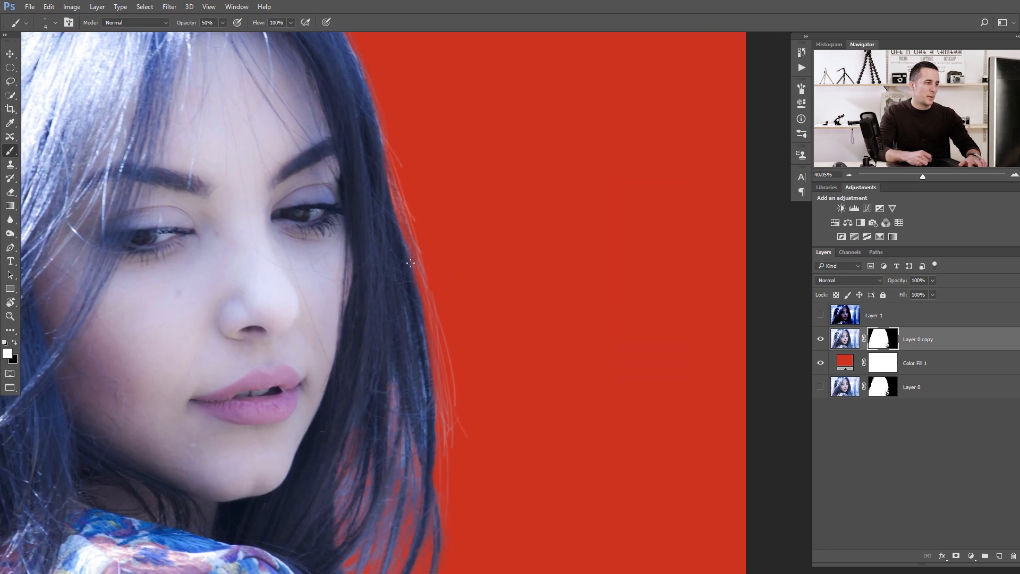
right_click(452, 346)
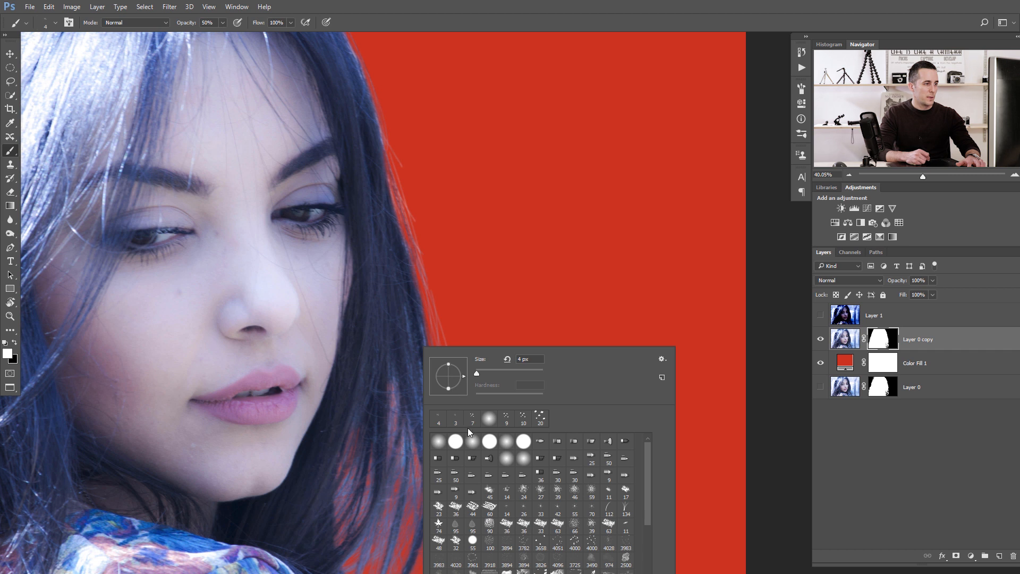
left_click(489, 418)
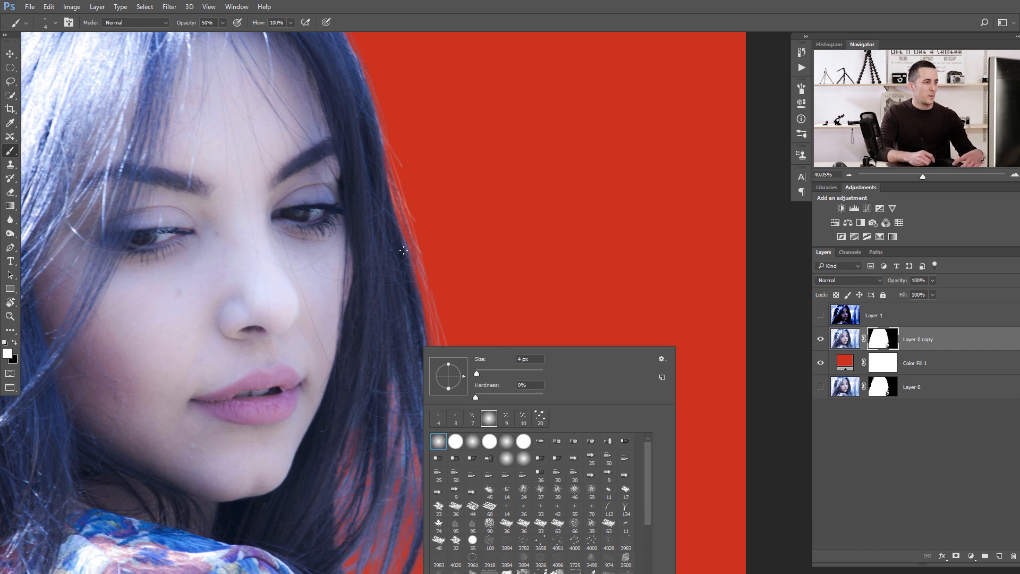
left_click_drag(400, 242, 422, 328)
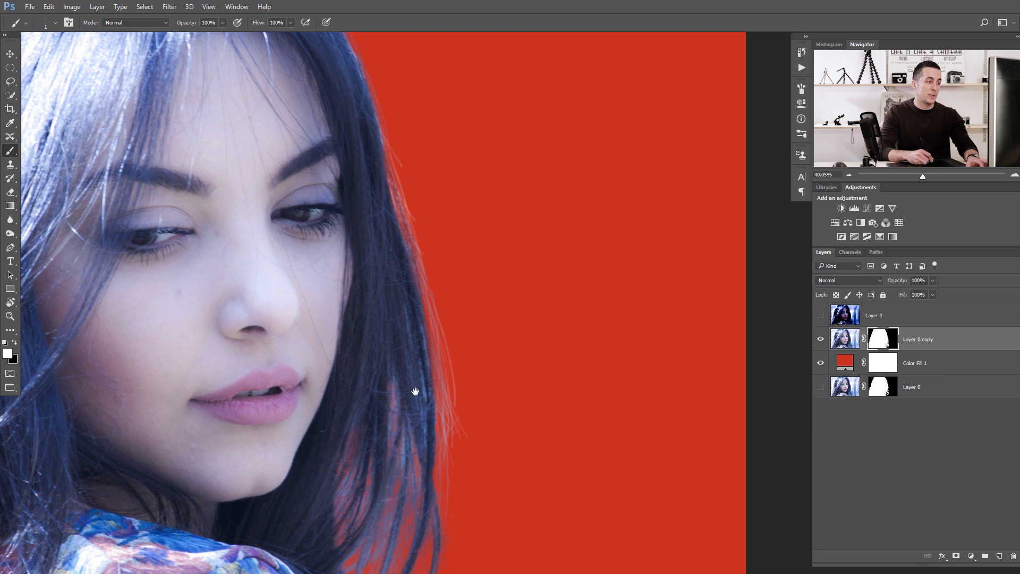
Paint fine 1 px white strands at 100% opacity along the right hair edge down toward the shoulder.
scroll(415, 372, "down", 3)
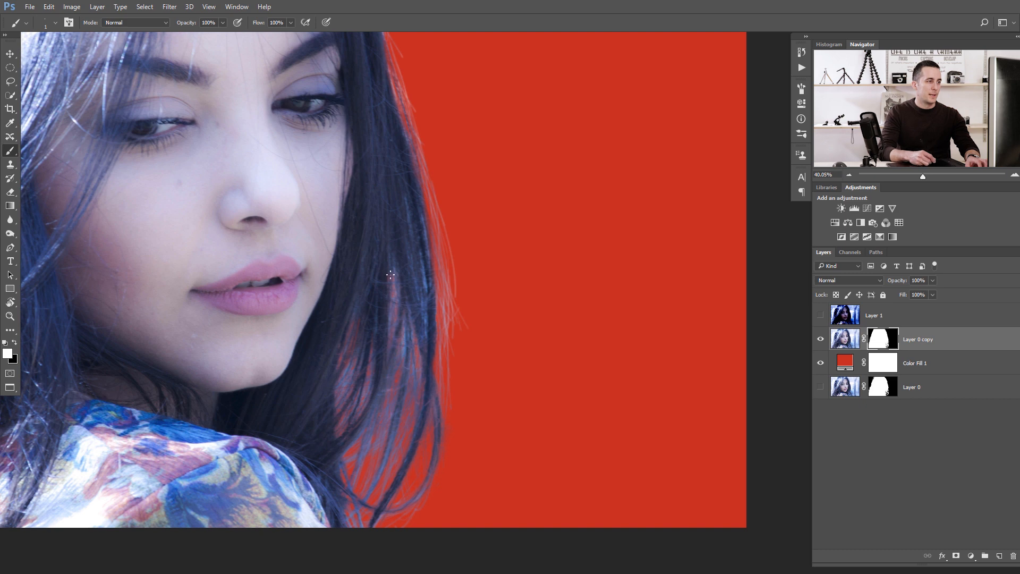
left_click_drag(420, 211, 397, 271)
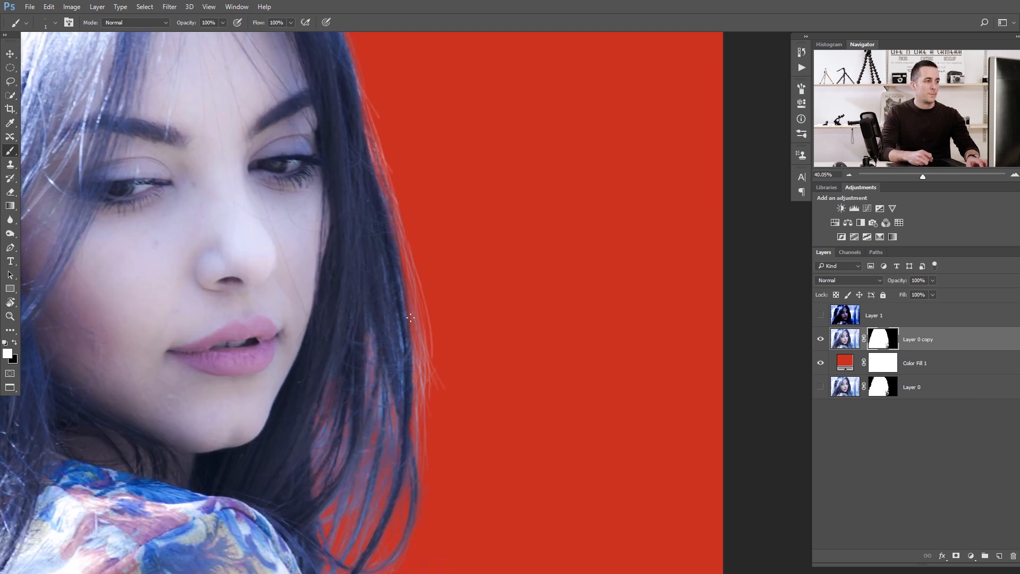
left_click_drag(368, 221, 379, 311)
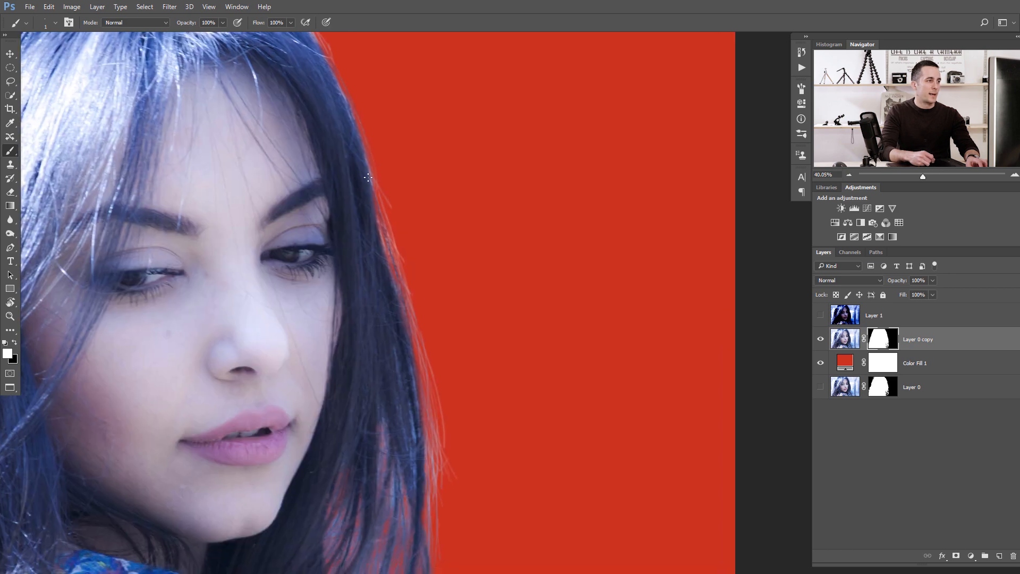
left_click_drag(366, 200, 380, 259)
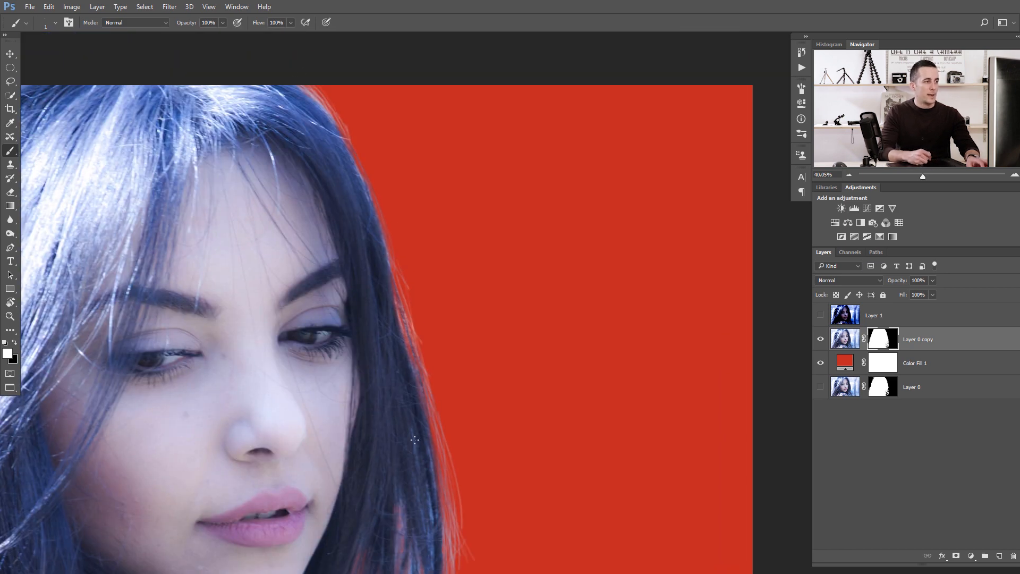
left_click_drag(412, 468, 305, 455)
left_click_drag(370, 458, 408, 319)
mouse_move(451, 418)
left_mouse_down()
mouse_move(465, 424)
mouse_move(453, 428)
left_mouse_up()
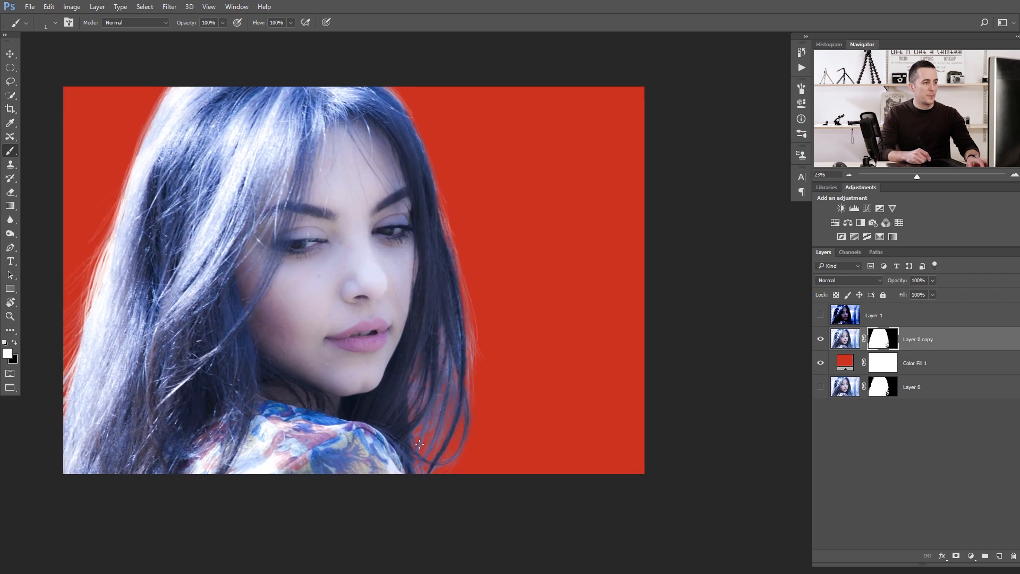
left_click_drag(425, 345, 448, 321)
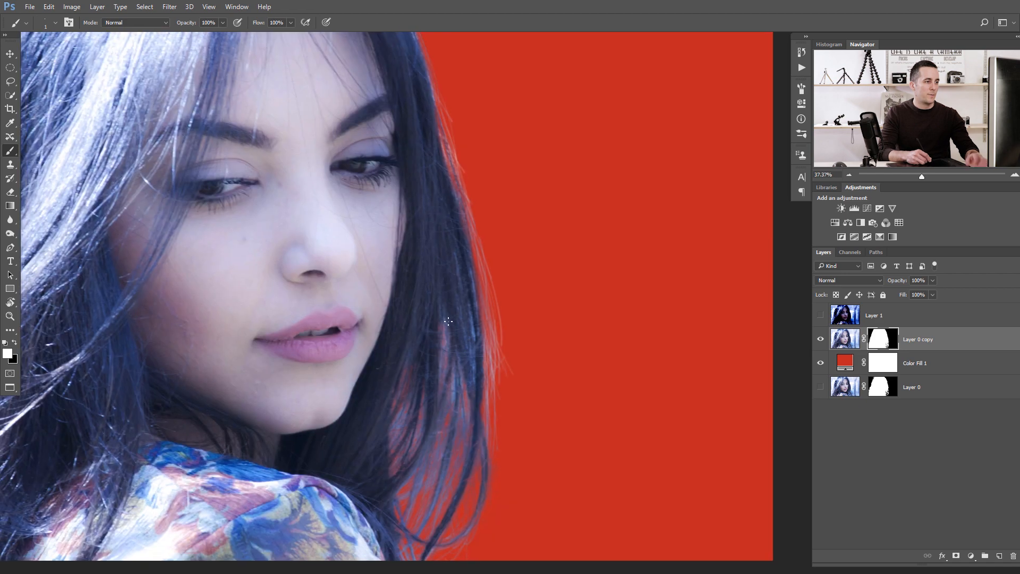
Enlarge the brush to about 175 px, set opacity to 10% and paint soft strokes over the right hair edge.
key("]")
key("]")
key("]")
key("]")
key("]")
key("]")
key("]")
key("]")
key("]")
key("]")
key("]")
key("]")
key("]")
key("]")
key("]")
key("]")
key("]")
key("]")
key("]")
key("1")
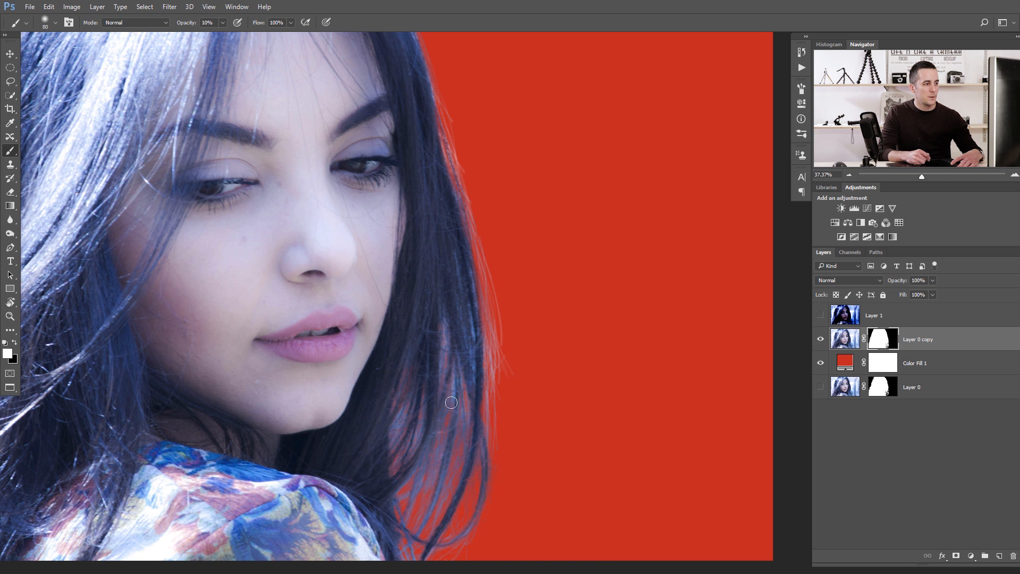
key("]")
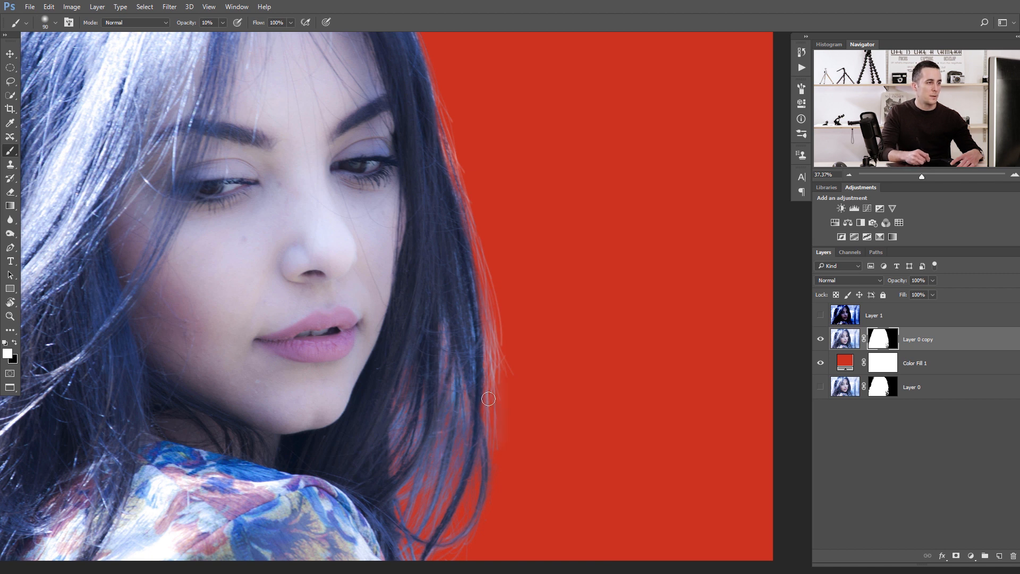
key("]")
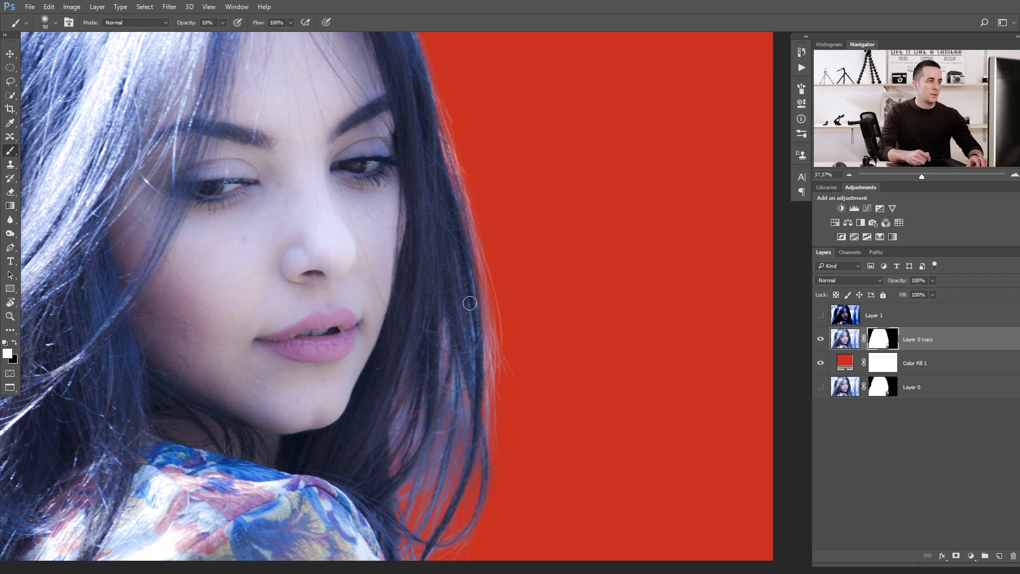
key("]")
key("]")
key("]")
key("]")
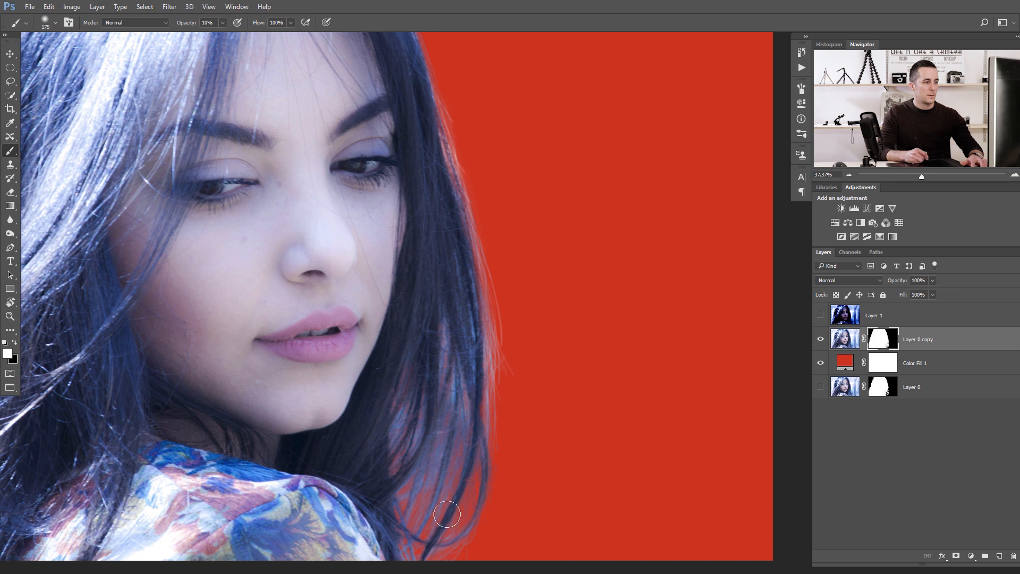
left_click_drag(459, 350, 391, 368)
left_click_drag(307, 334, 335, 335)
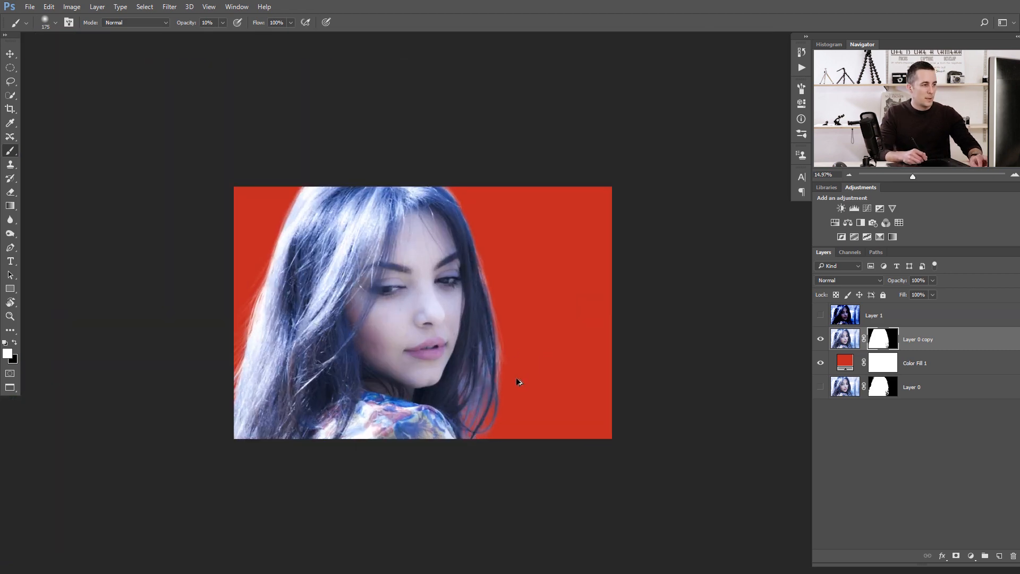
mouse_move(462, 394)
left_mouse_down()
mouse_move(487, 408)
mouse_move(449, 417)
left_mouse_up()
left_click_drag(449, 417, 483, 405)
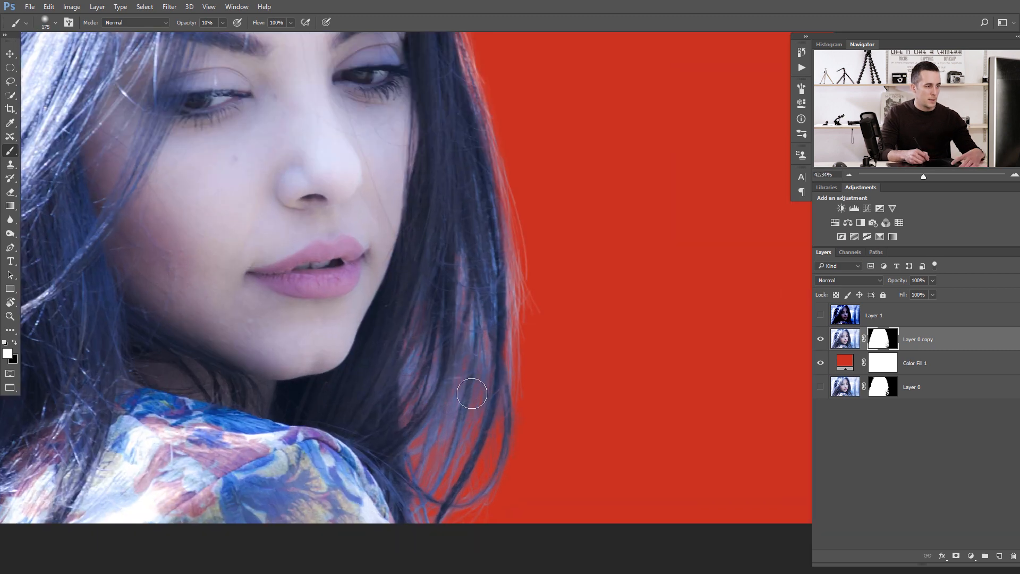
key("bracketleft")
key("bracketleft")
right_click(458, 401)
left_click(489, 435)
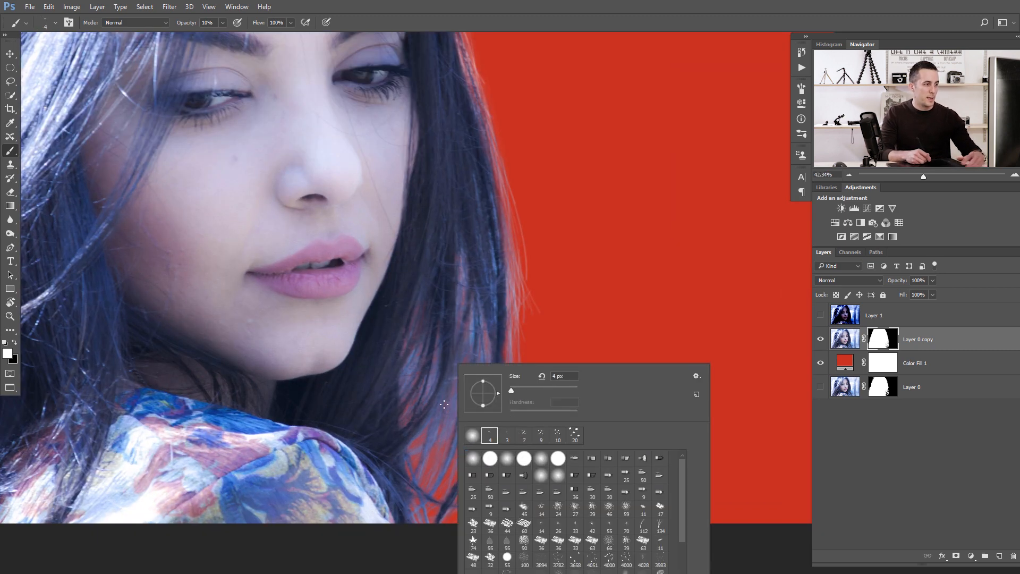
key("Return")
key("x")
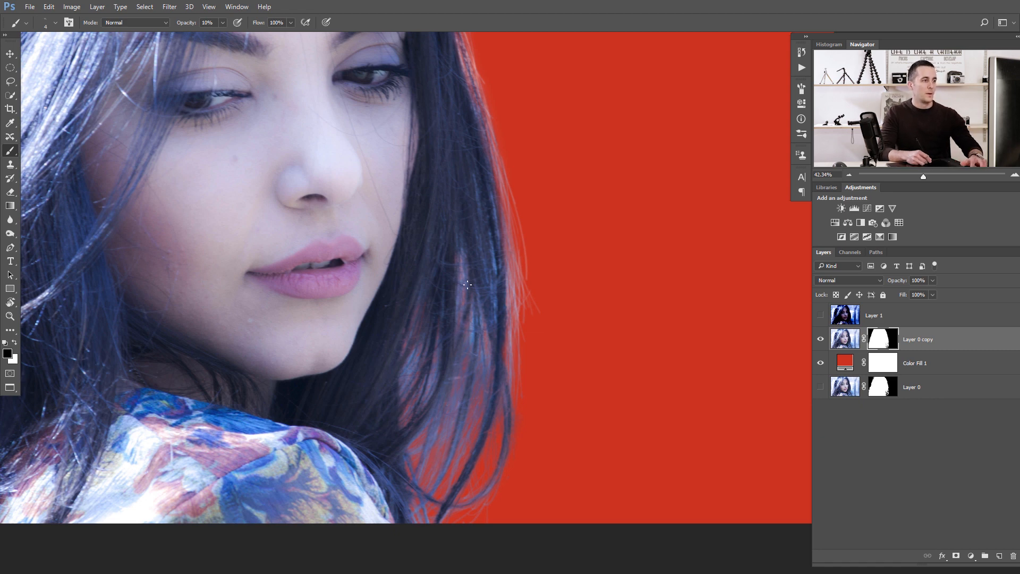
scroll(470, 337, "up", 2)
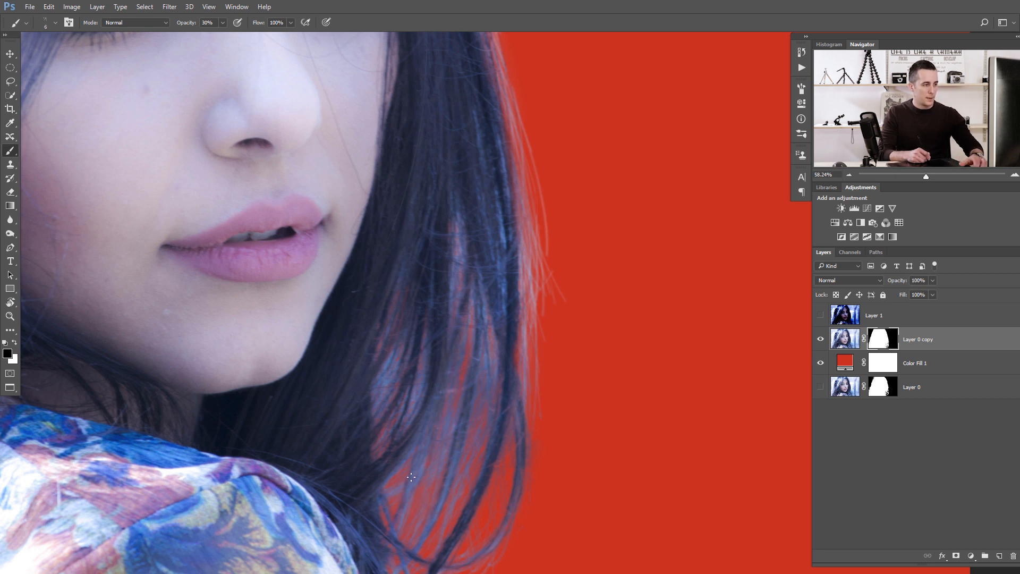
key("x")
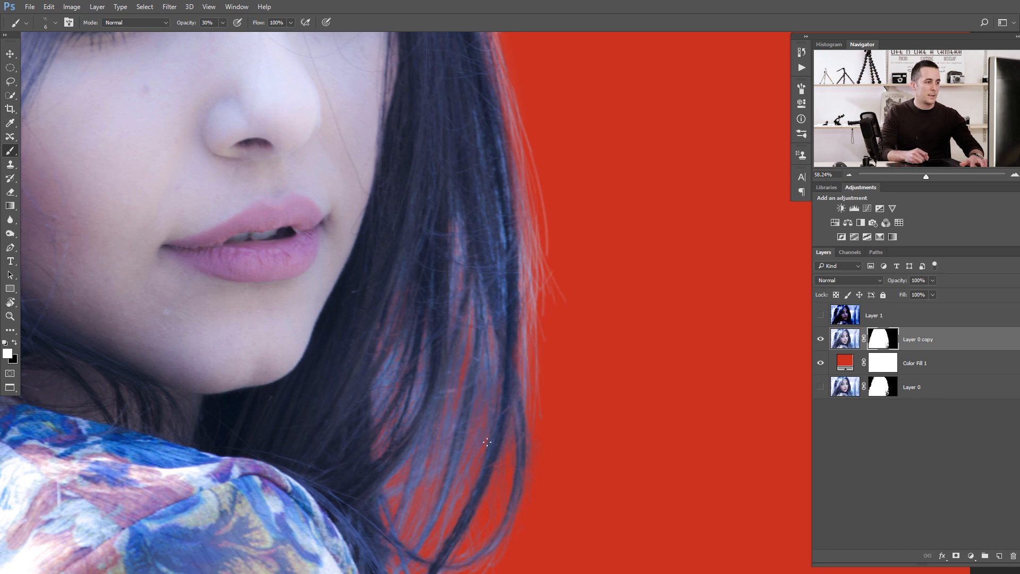
scroll(446, 433, "down", 7)
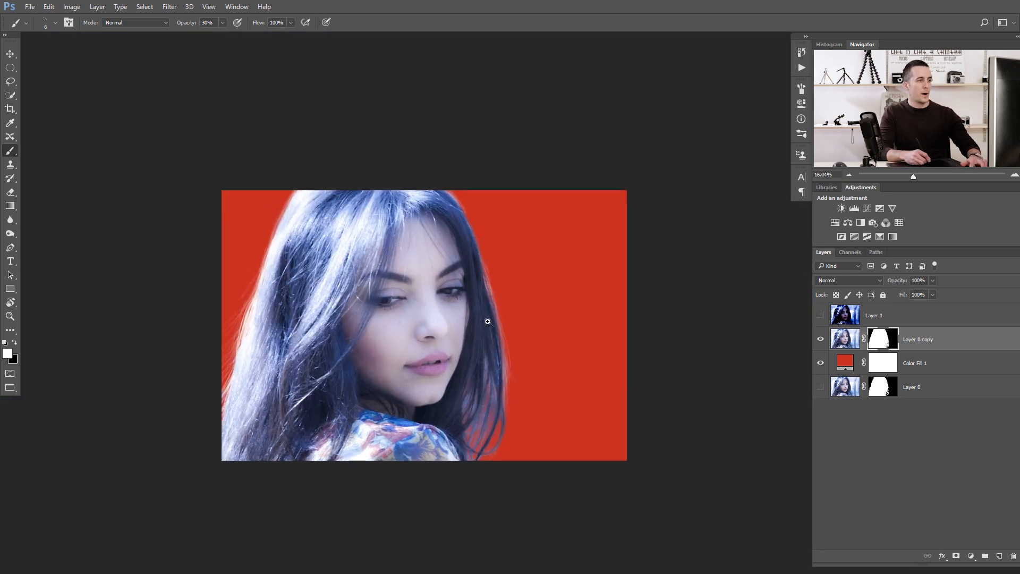
scroll(489, 289, "up", 2)
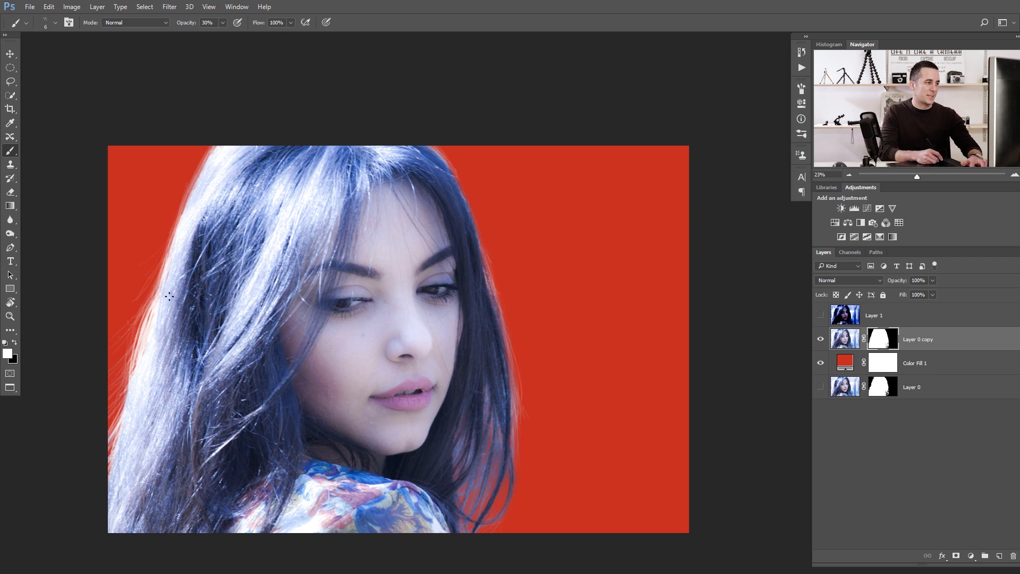
scroll(152, 362, "up", 2)
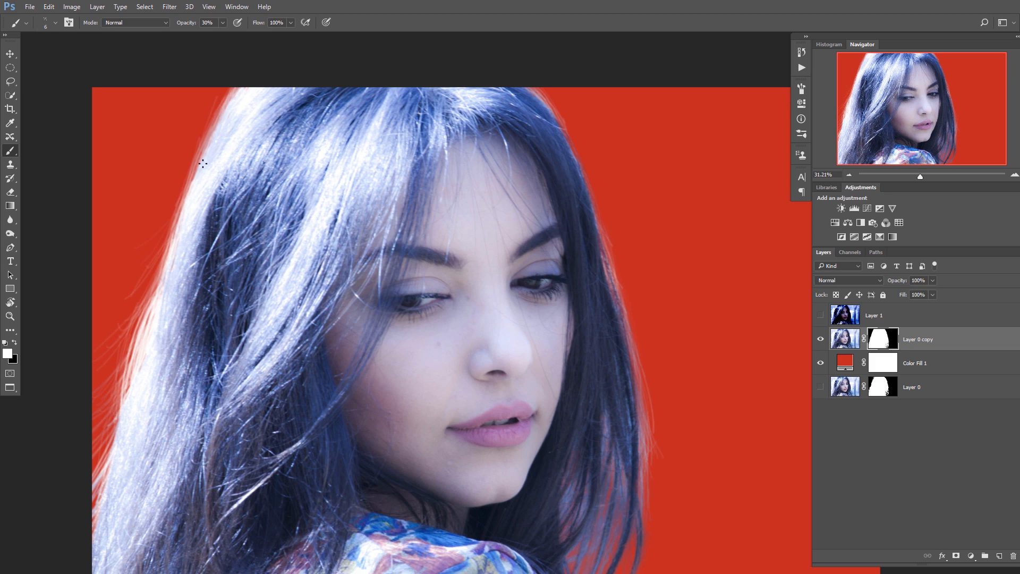
scroll(264, 185, "down", 2)
Change the Color Fill layer's colour to a light blue sampled from the image.
double_click(844, 363)
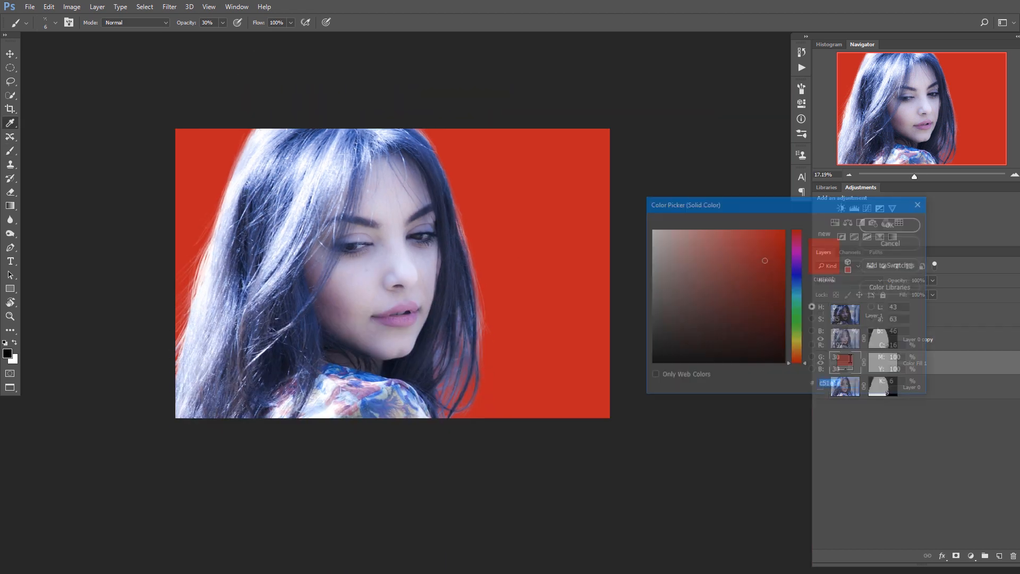
left_click_drag(785, 203, 679, 396)
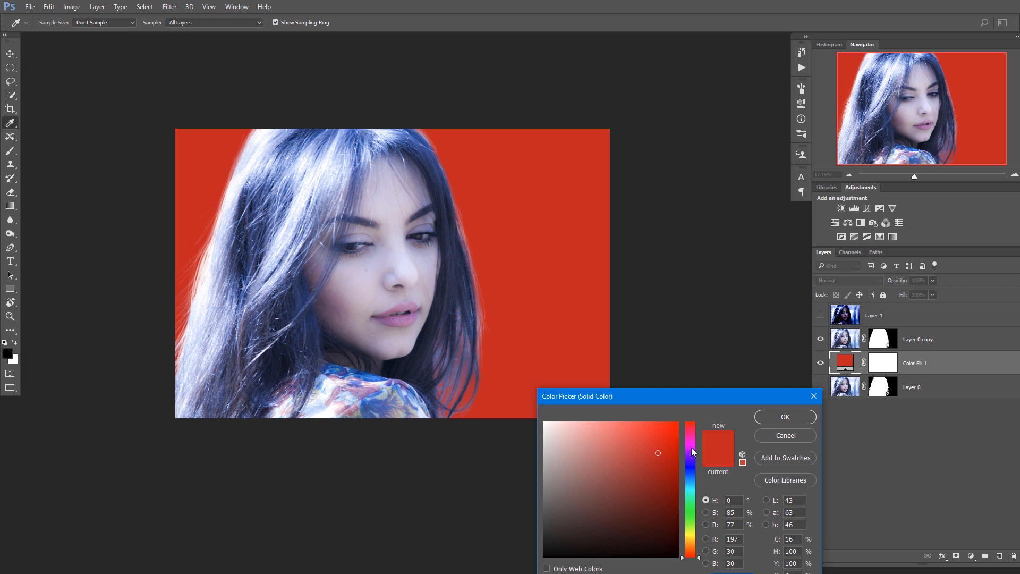
left_click(229, 216)
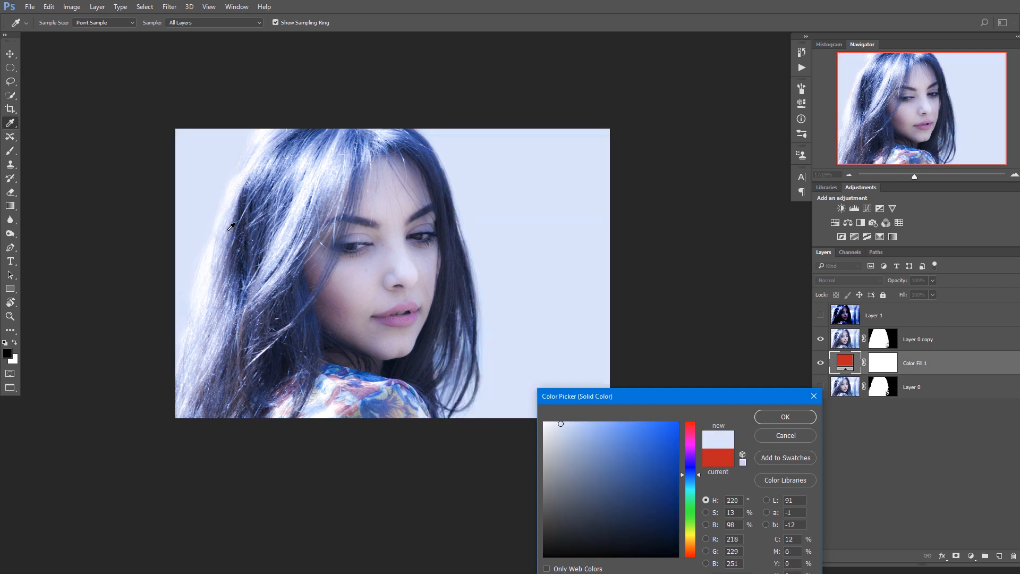
left_click(225, 233)
left_click(223, 236)
left_click(226, 237)
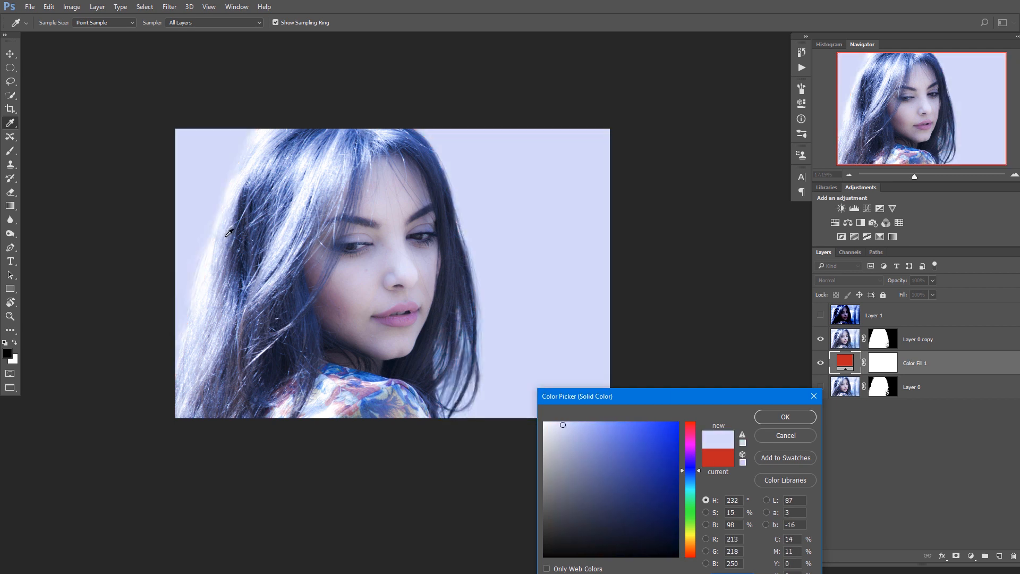
left_click(227, 234)
left_click(228, 236)
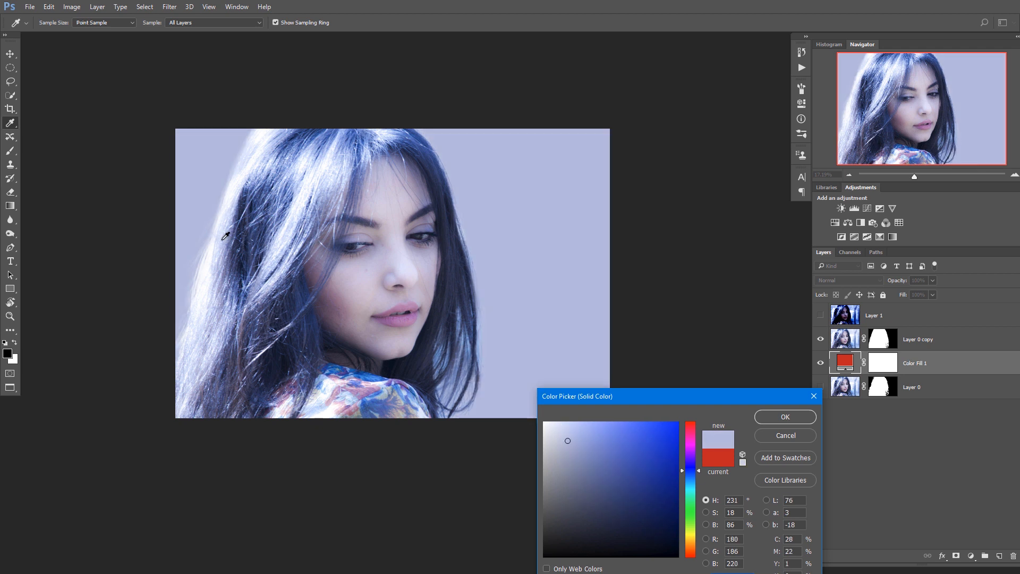
left_click(247, 240)
left_click(785, 416)
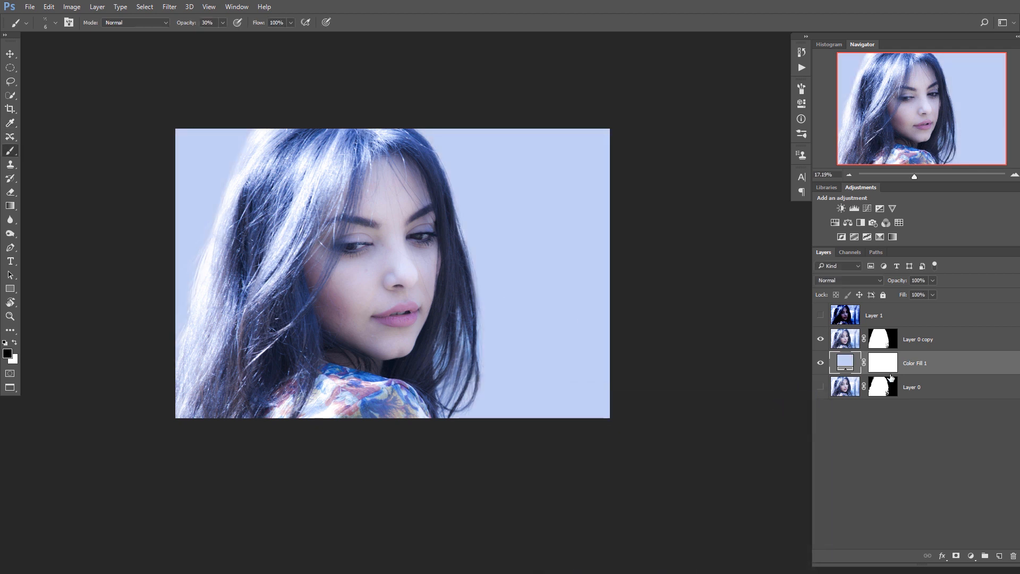
Add a Curves adjustment layer above the colour fill and pull the curve down to darken the background.
left_click(971, 556)
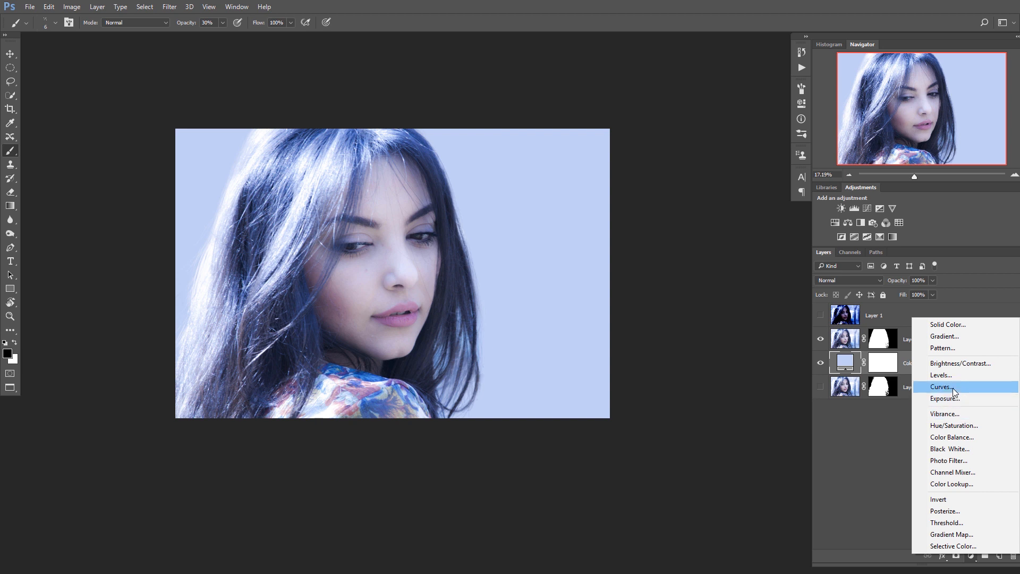
left_click(952, 387)
left_click_drag(720, 189, 739, 209)
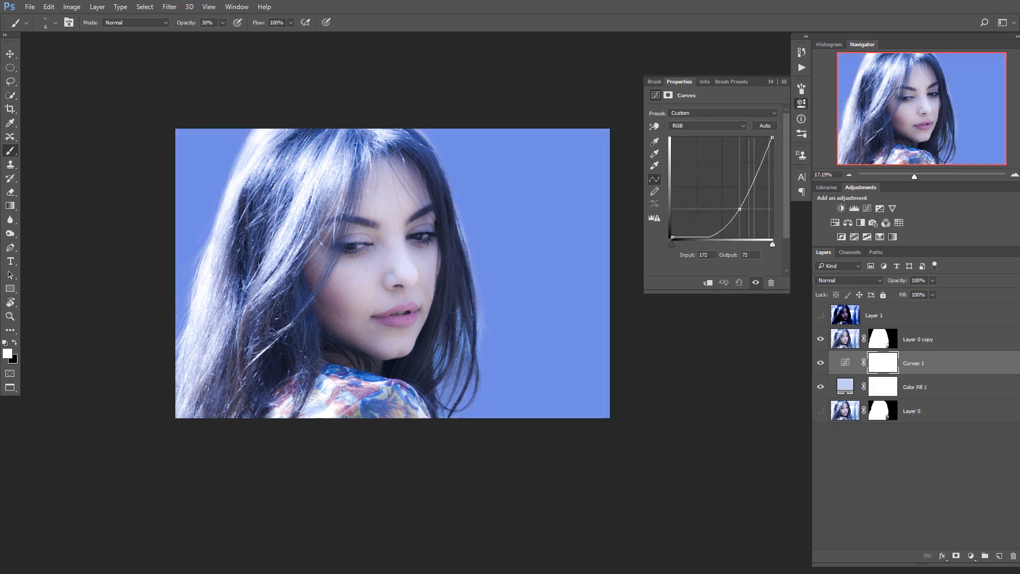
left_click(771, 81)
Draw an elliptical selection over the right side of the background and fill it with black in the Curves mask, then deselect.
left_click(12, 70)
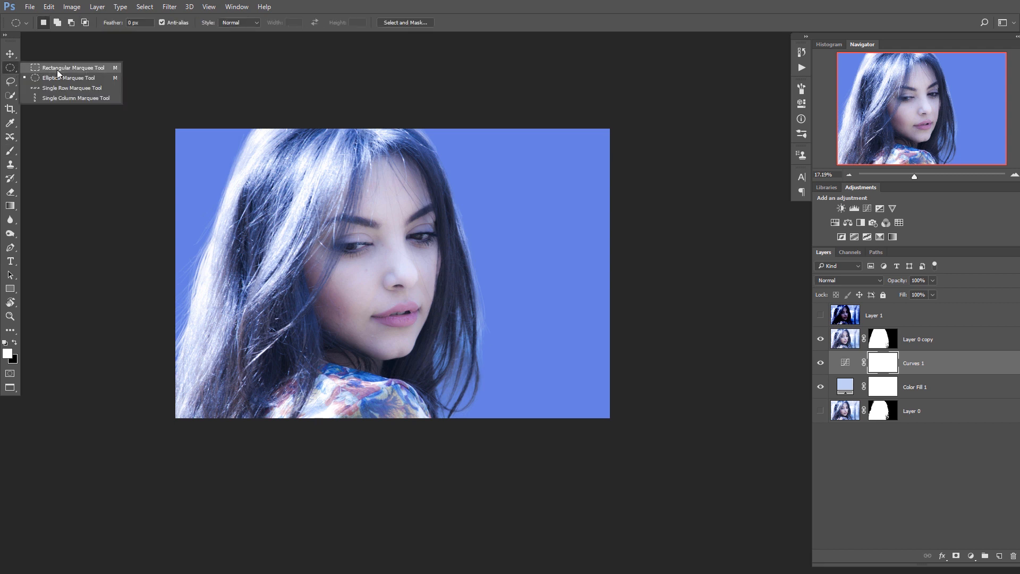
left_click(59, 78)
left_click_drag(372, 268, 569, 381)
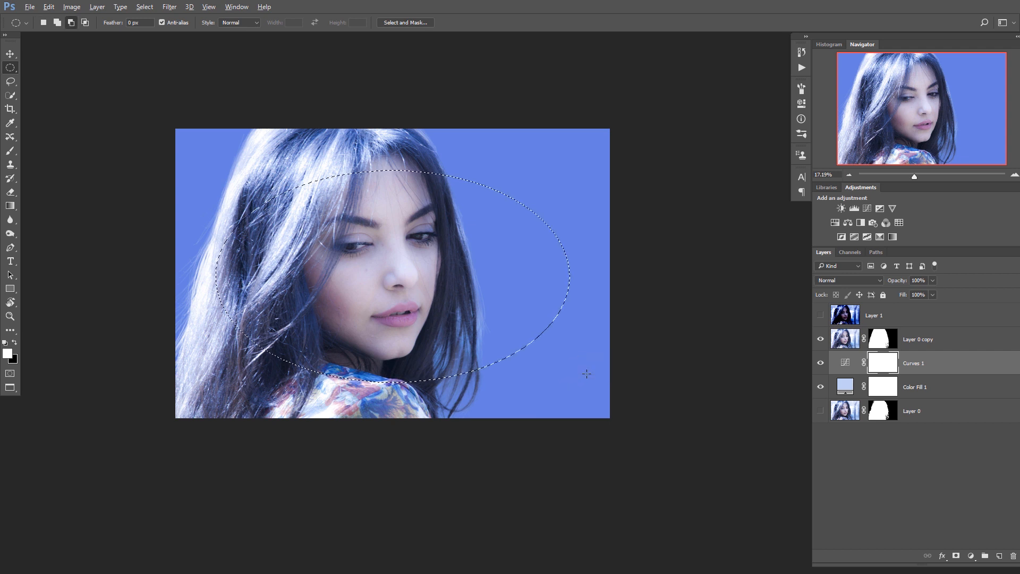
key("ctrl+BackSpace")
key("ctrl+d")
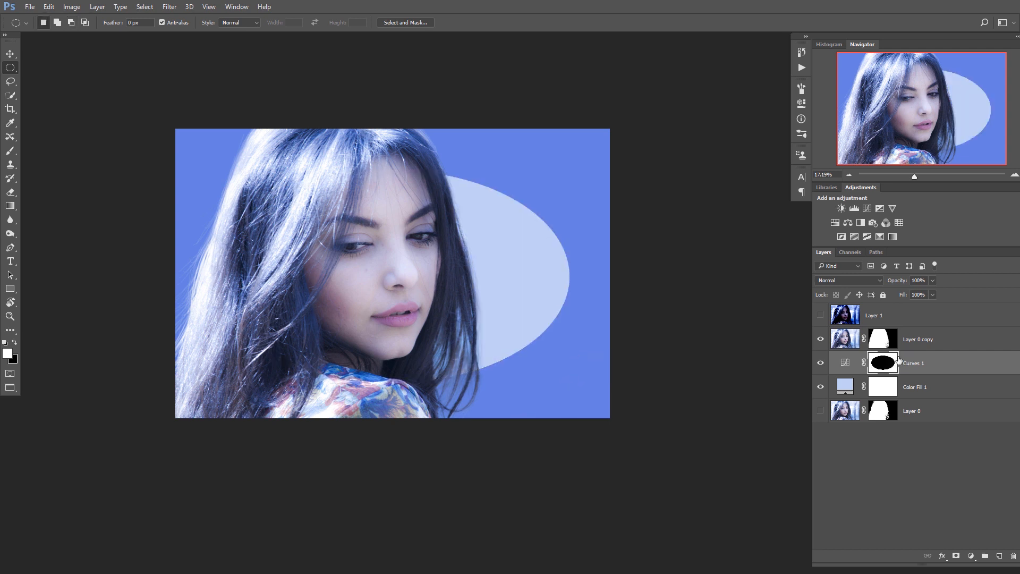
Increase the Curves mask feather heavily to soften the ellipse into a glow behind the woman.
double_click(890, 364)
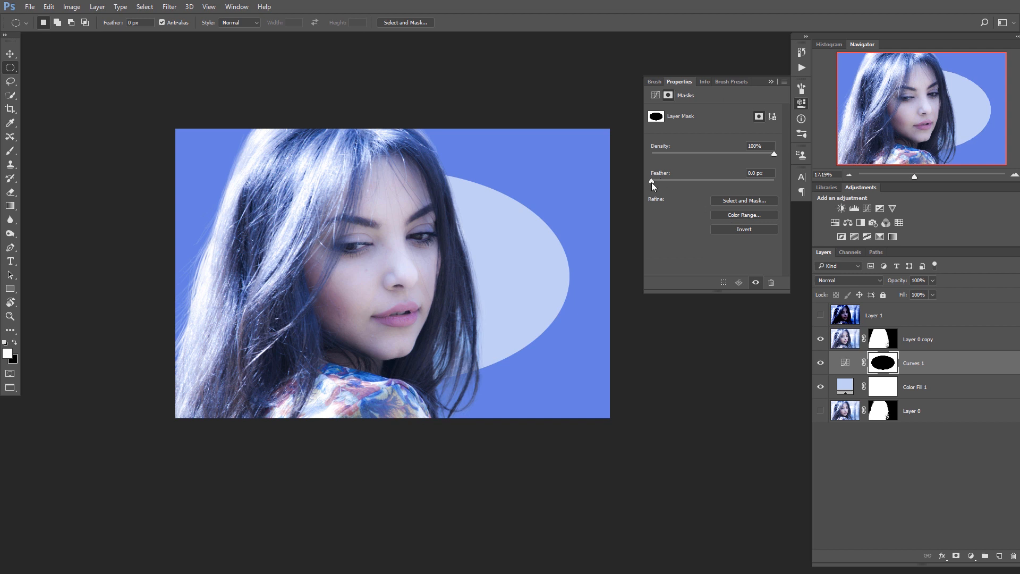
left_click_drag(651, 183, 757, 180)
left_click(771, 82)
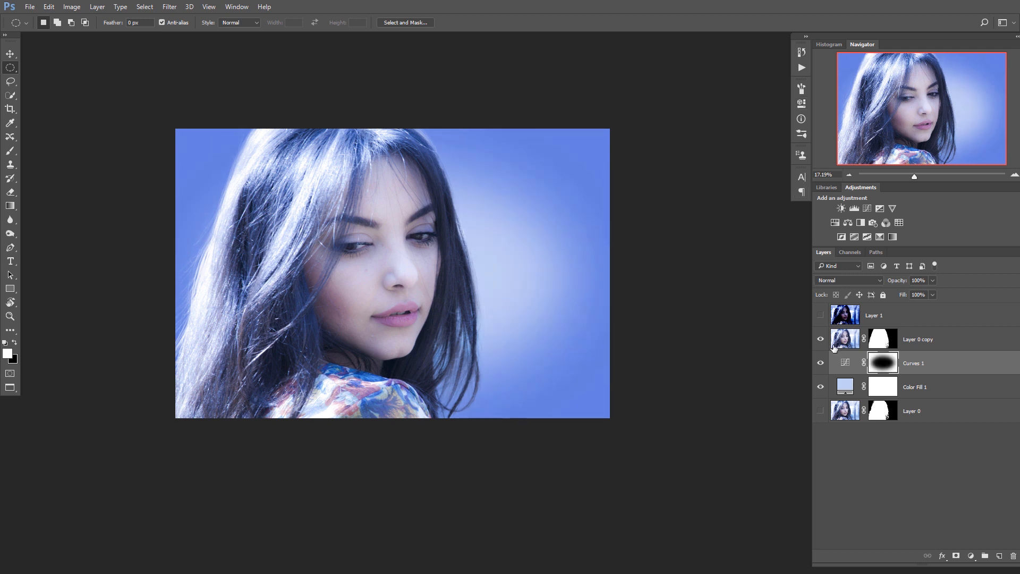
Move the cut-out portrait layer around the canvas to try different placements against the new background.
double_click(844, 387)
left_click_drag(571, 426, 565, 427)
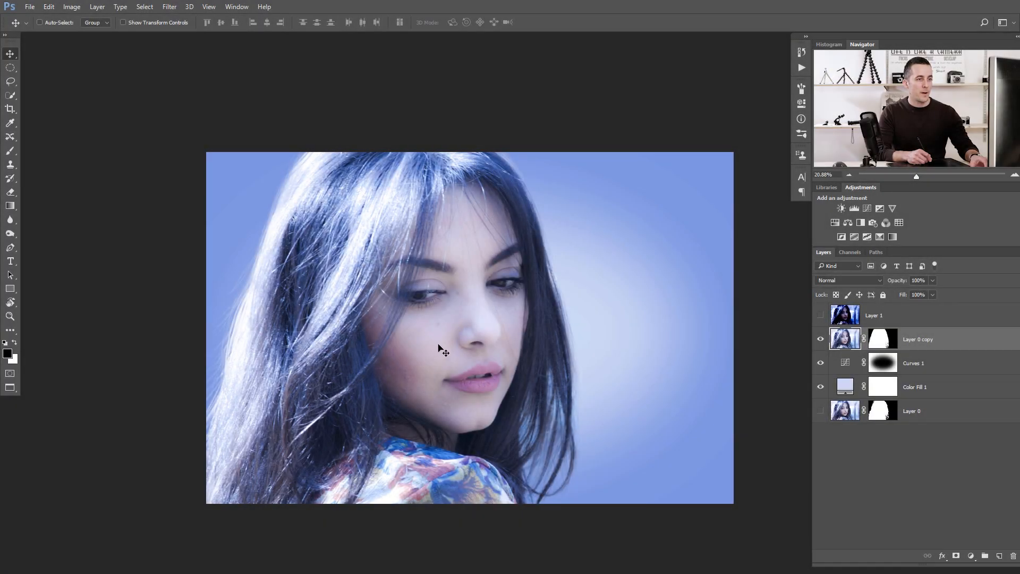
left_click_drag(431, 346, 493, 344)
left_click_drag(502, 349, 499, 348)
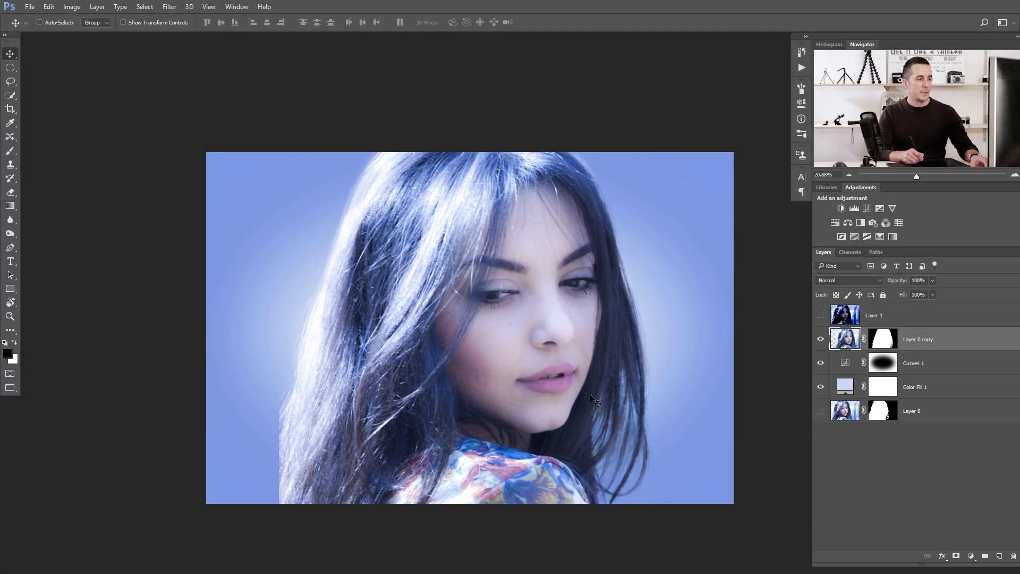
mouse_move(523, 406)
left_mouse_down()
mouse_move(553, 405)
mouse_move(508, 406)
left_mouse_up()
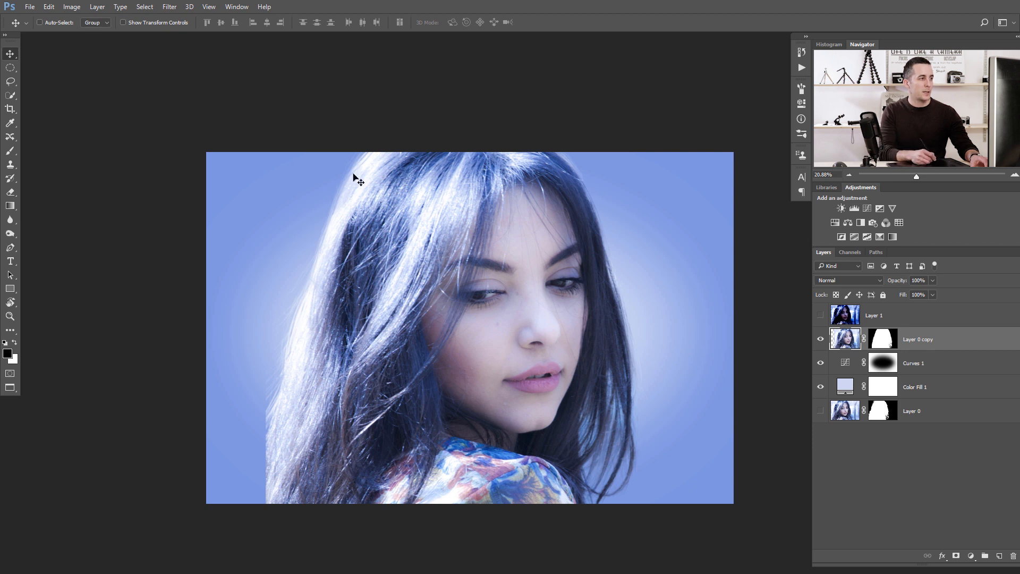
left_click_drag(413, 314, 346, 297)
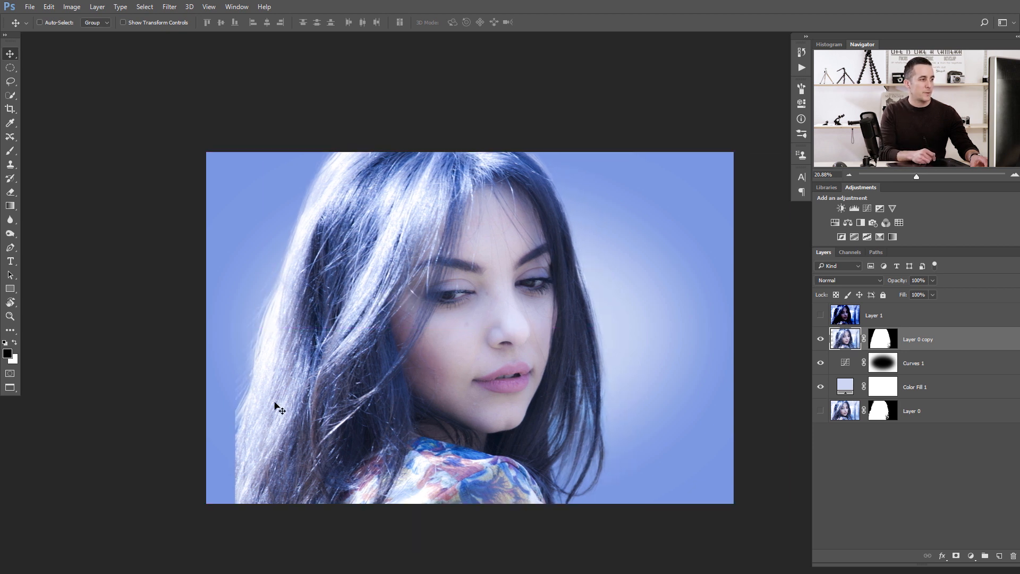
left_click_drag(275, 404, 321, 387)
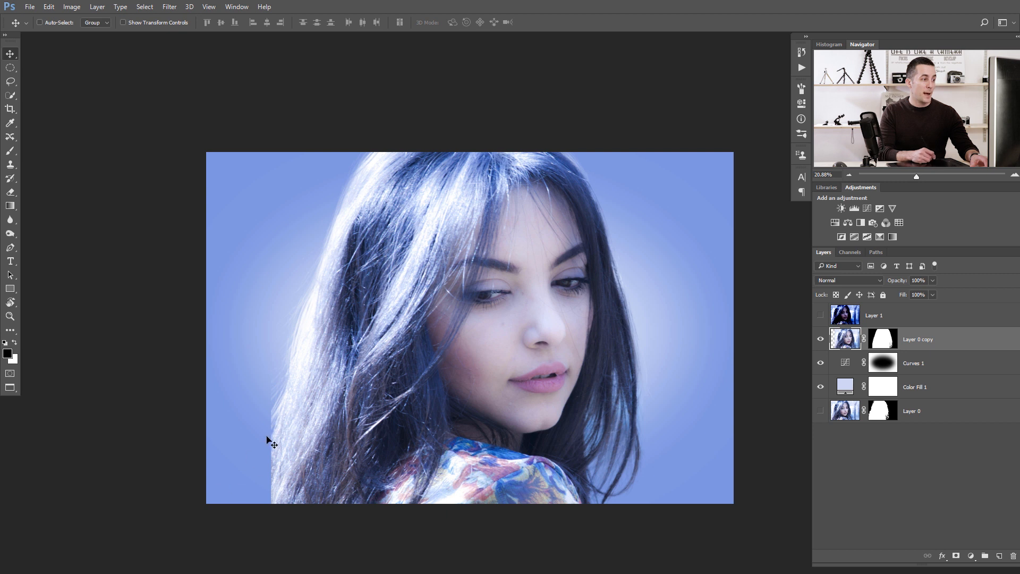
left_click_drag(386, 371, 522, 337)
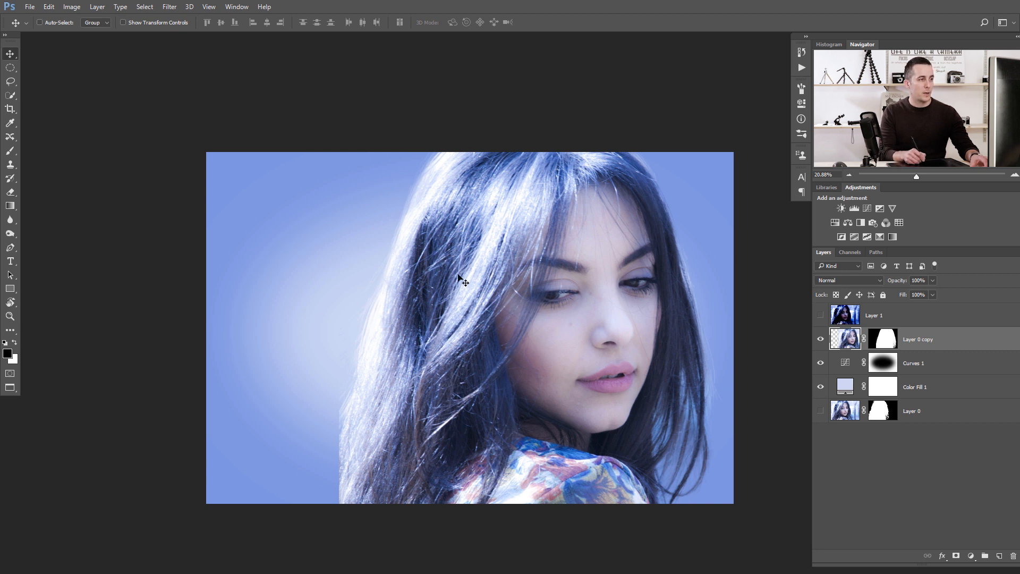
left_click_drag(575, 314, 470, 341)
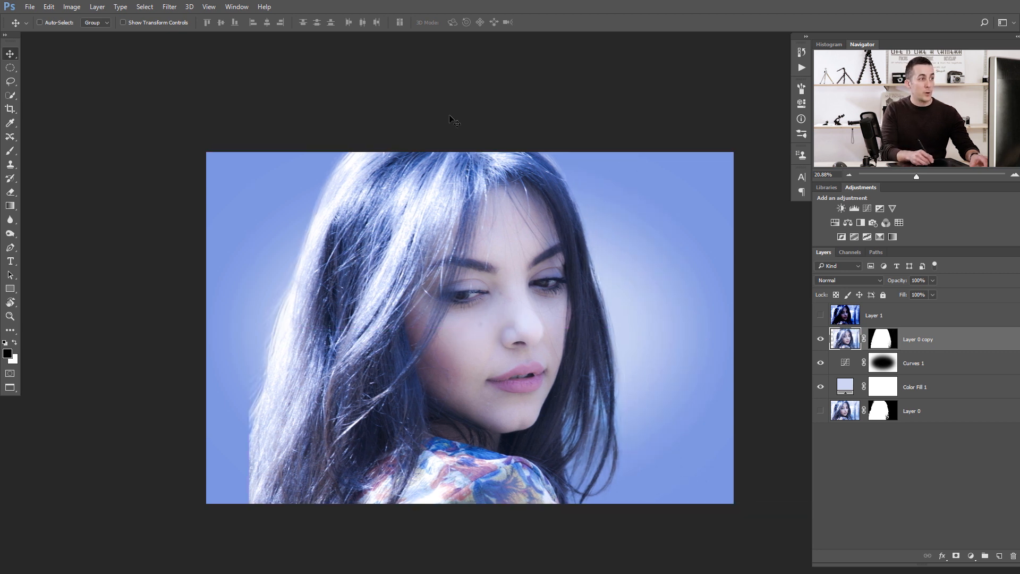
left_click_drag(428, 287, 393, 290)
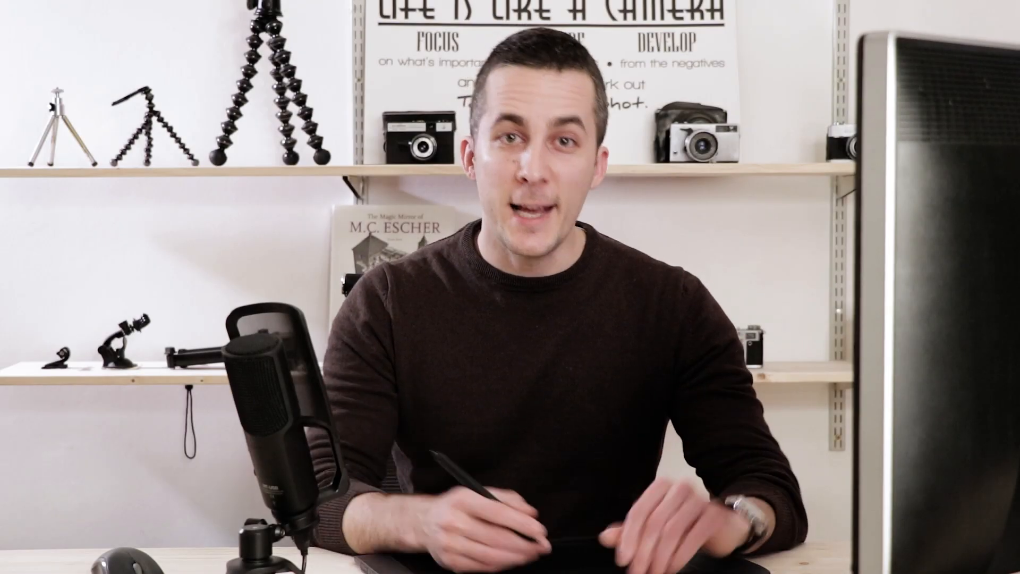